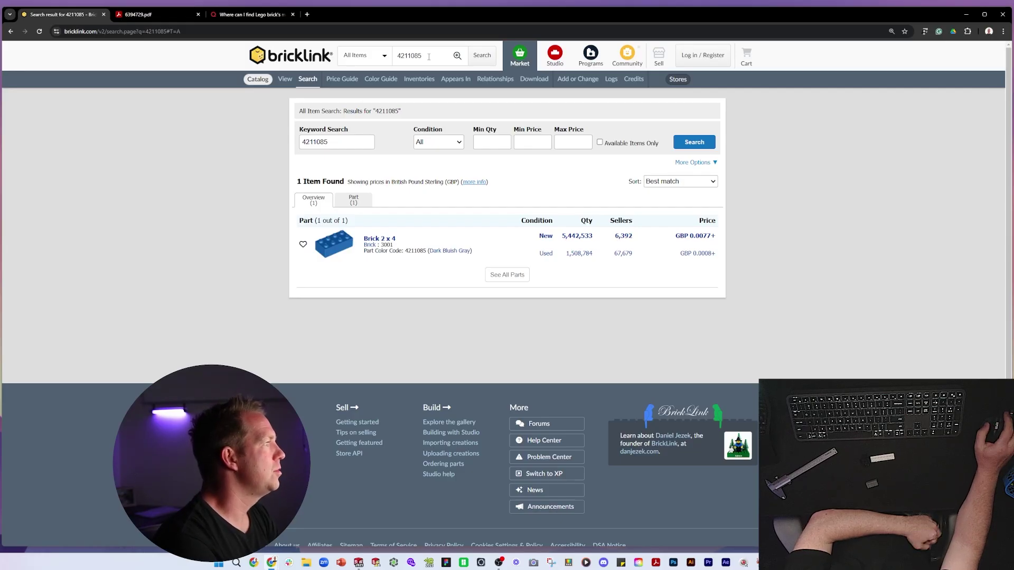
# Switch to SOLIDWORKS, open the Plate 2 x part from the buggy assembly, and save a copy as Brick 2 x.SLDPRT
pyautogui.hotkey('alt', 'Tab')
pyautogui.click(46, 179)
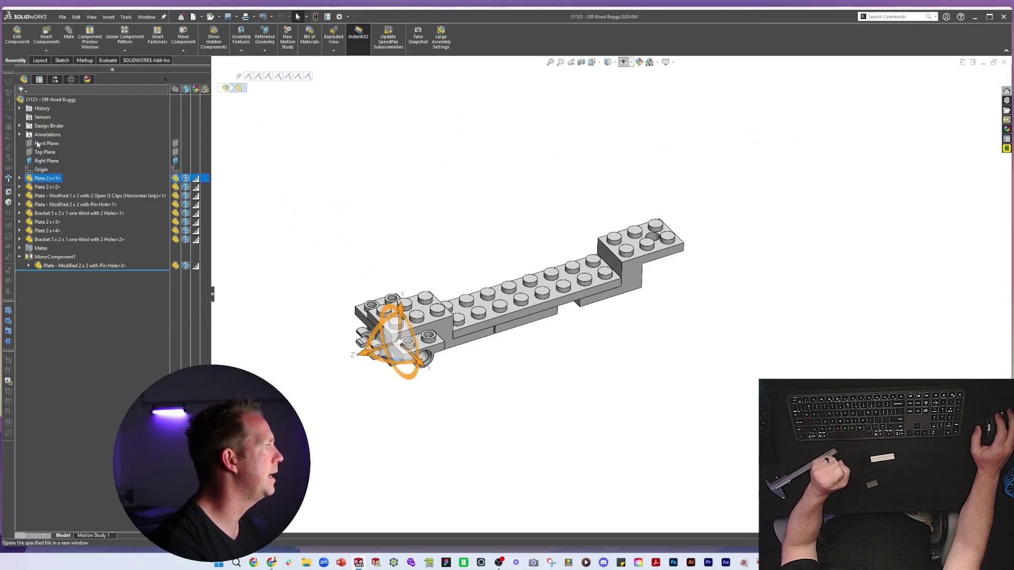
pyautogui.click(226, 88)
pyautogui.click(63, 17)
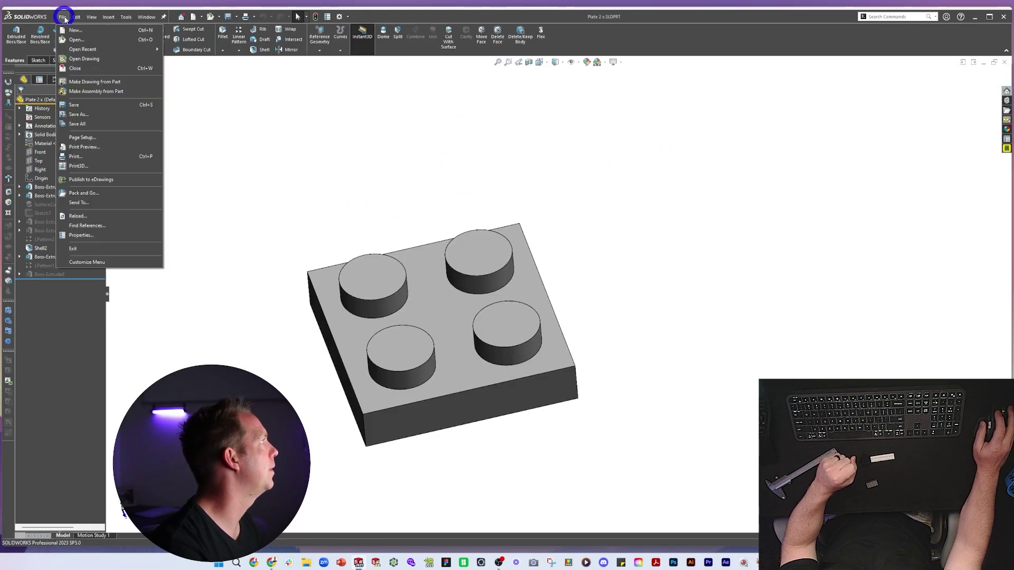
pyautogui.click(98, 115)
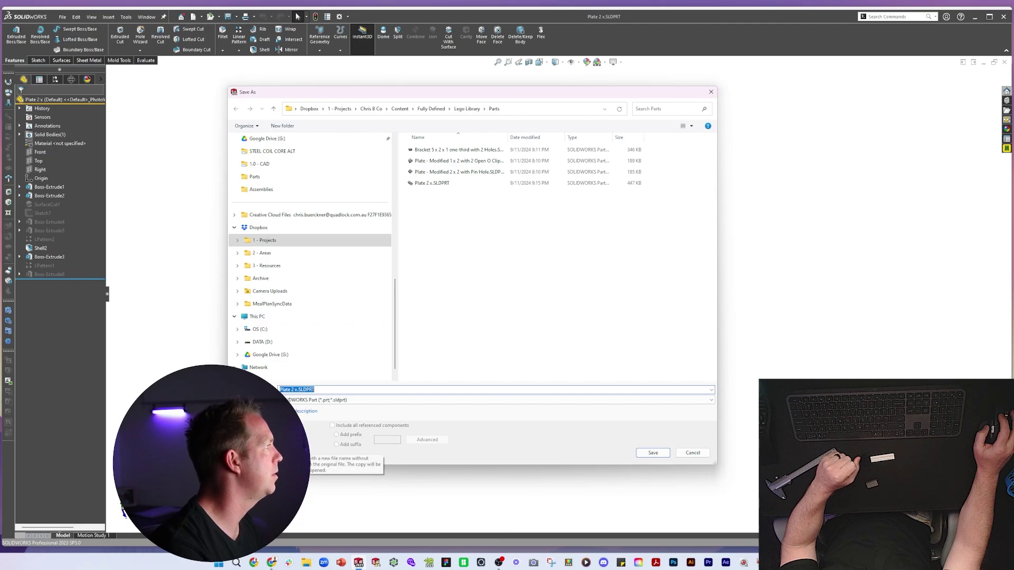
pyautogui.write('Brick')
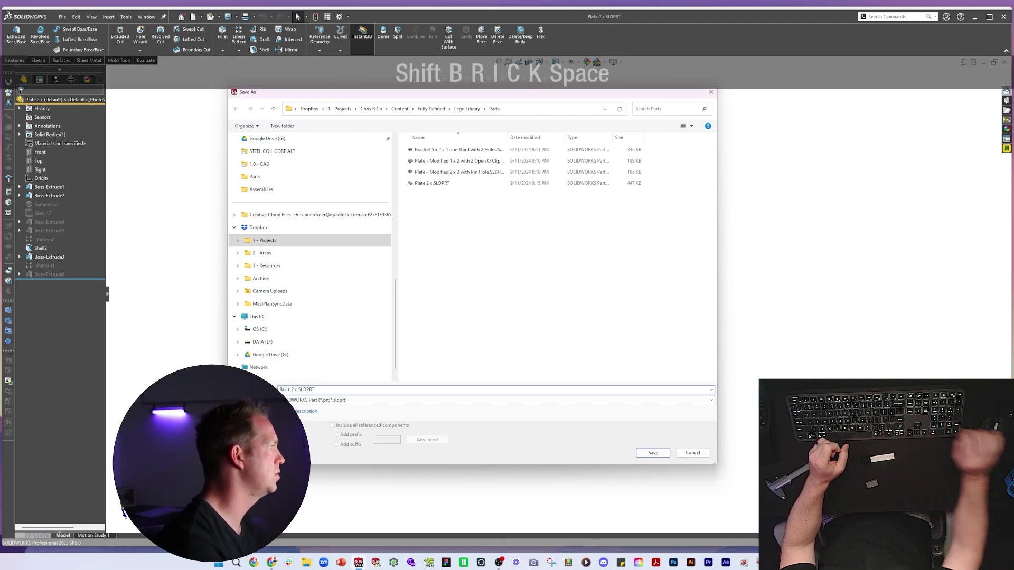
pyautogui.press('Return')
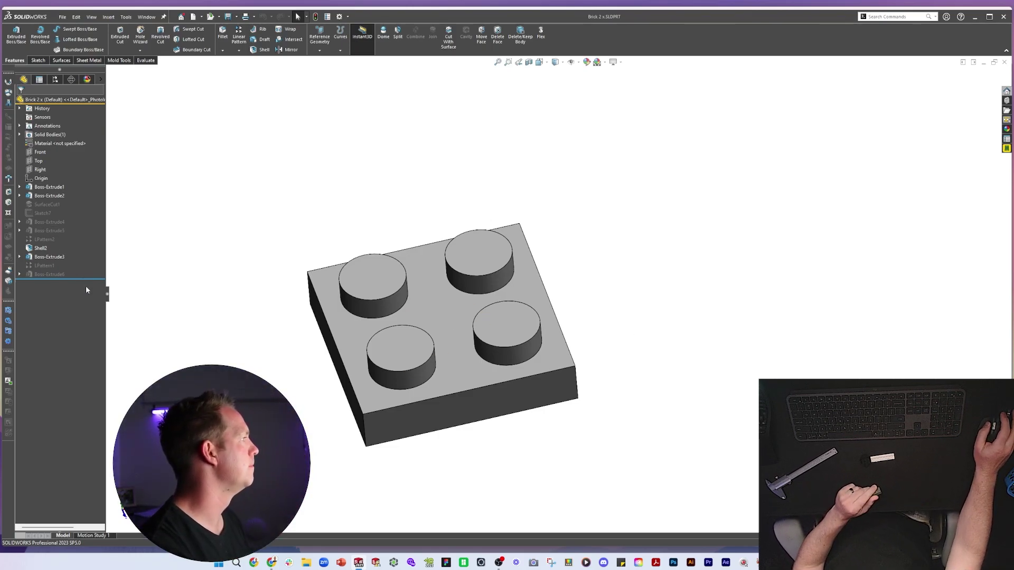
# Roll the feature history back to just after the stud extrusion and display the base block's dimensions
pyautogui.moveTo(84, 279); pyautogui.dragTo(75, 200)
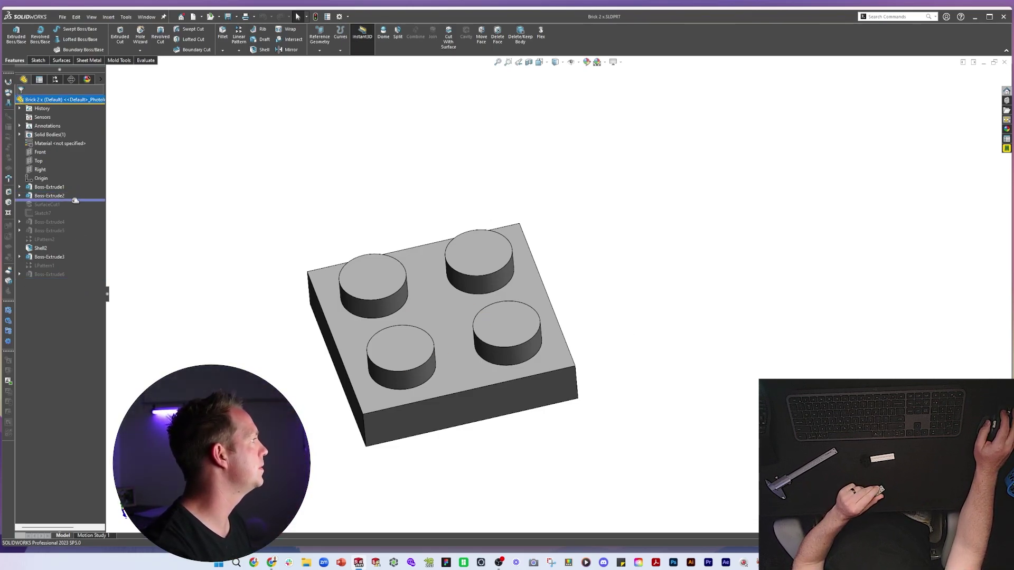
pyautogui.moveTo(497, 275); pyautogui.dragTo(518, 243, button='middle')
pyautogui.click(49, 187)
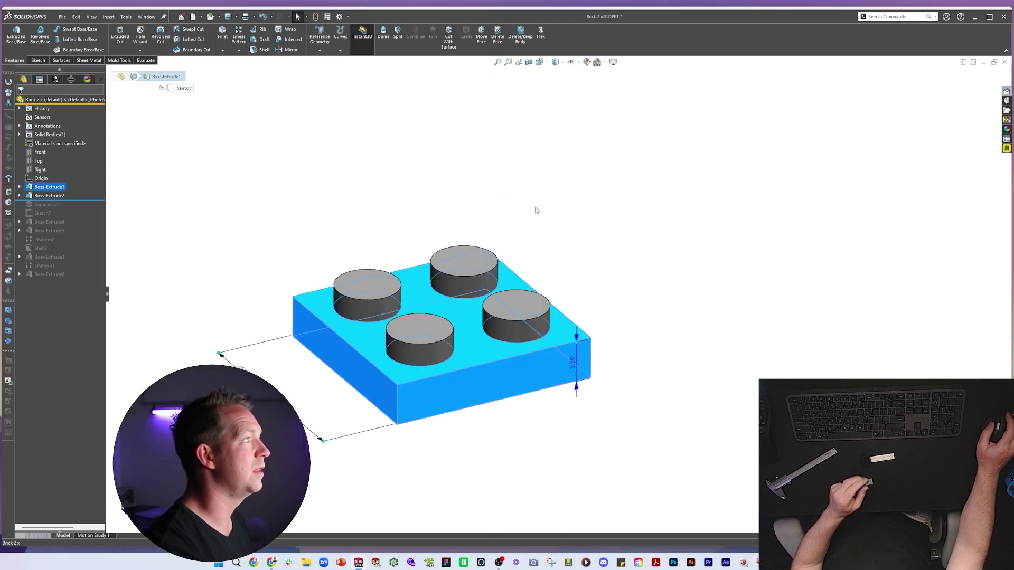
pyautogui.scroll(1, 489, 189)
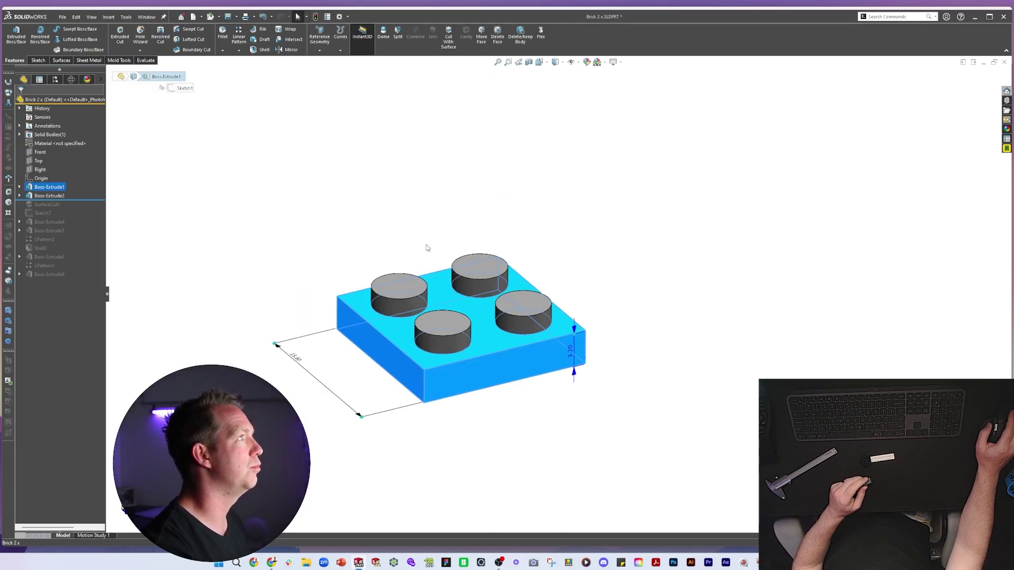
pyautogui.scroll(-2, 427, 247)
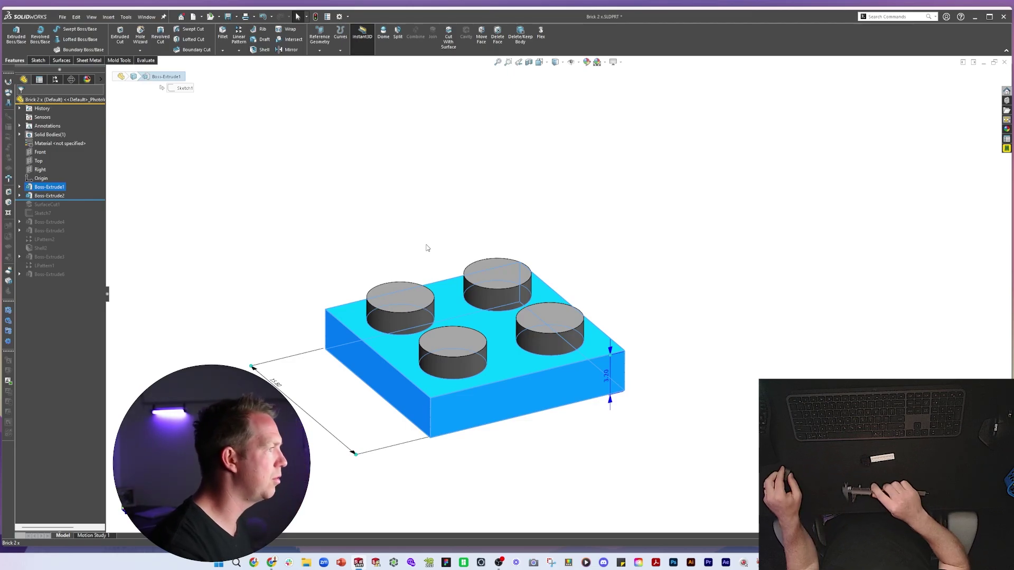
# Consult the Quora brick dimension drawing in the browser and set the base block's height to 9.6 mm in SOLIDWORKS
pyautogui.hotkey('alt', 'Tab')
pyautogui.click(254, 15)
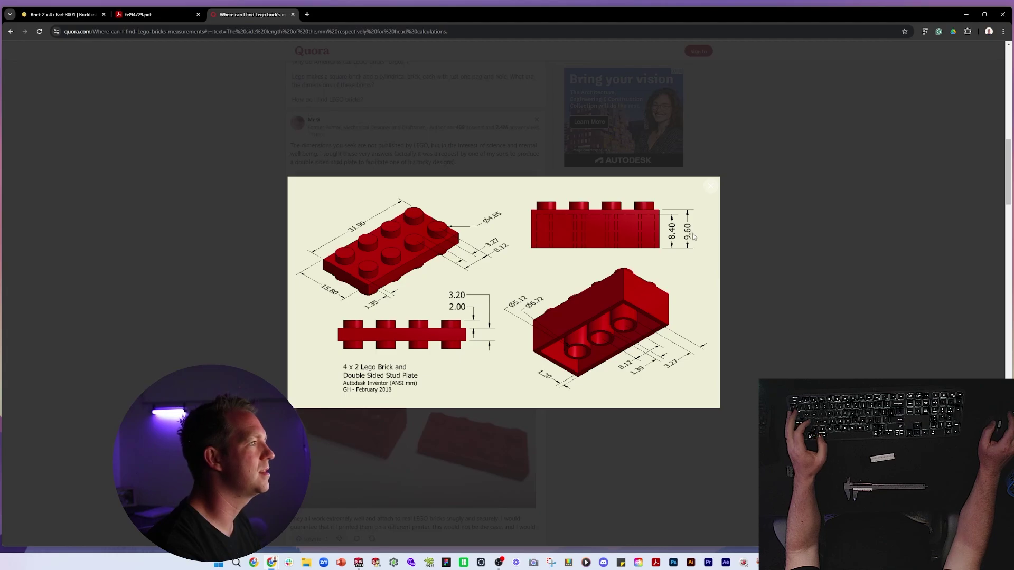
pyautogui.hotkey('alt', 'Tab')
pyautogui.click(607, 377)
pyautogui.write('9.6')
pyautogui.press('Return')
pyautogui.hotkey('alt', 'Tab')
pyautogui.hotkey('alt', 'Tab')
# Roll the history forward through the shell and central tube, comparing the underside with the Brick 2 x 4 3D view on BrickLink
pyautogui.moveTo(710, 374); pyautogui.dragTo(672, 149, button='middle')
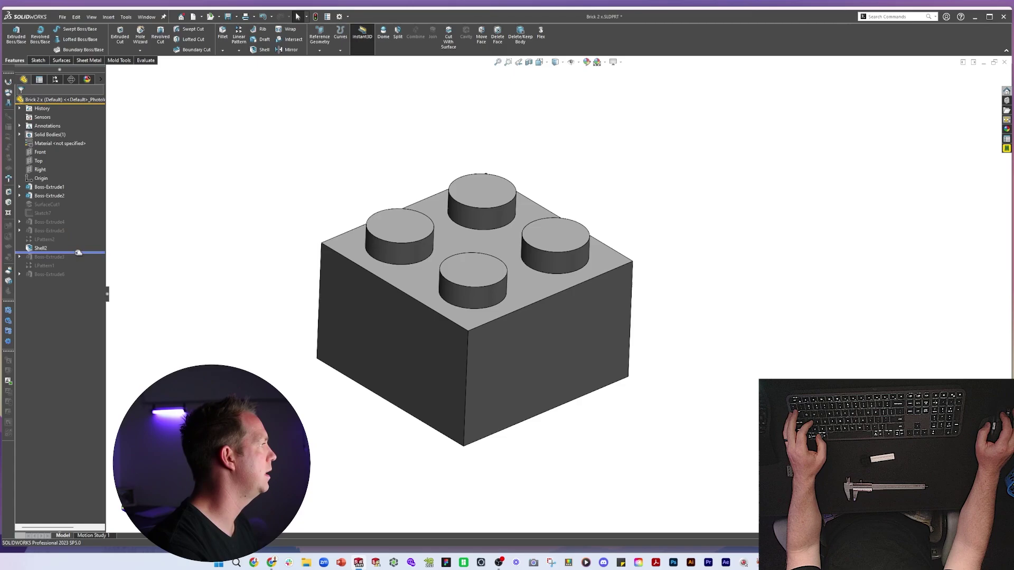
pyautogui.moveTo(539, 400); pyautogui.dragTo(518, 326, button='middle')
pyautogui.hotkey('alt', 'Tab')
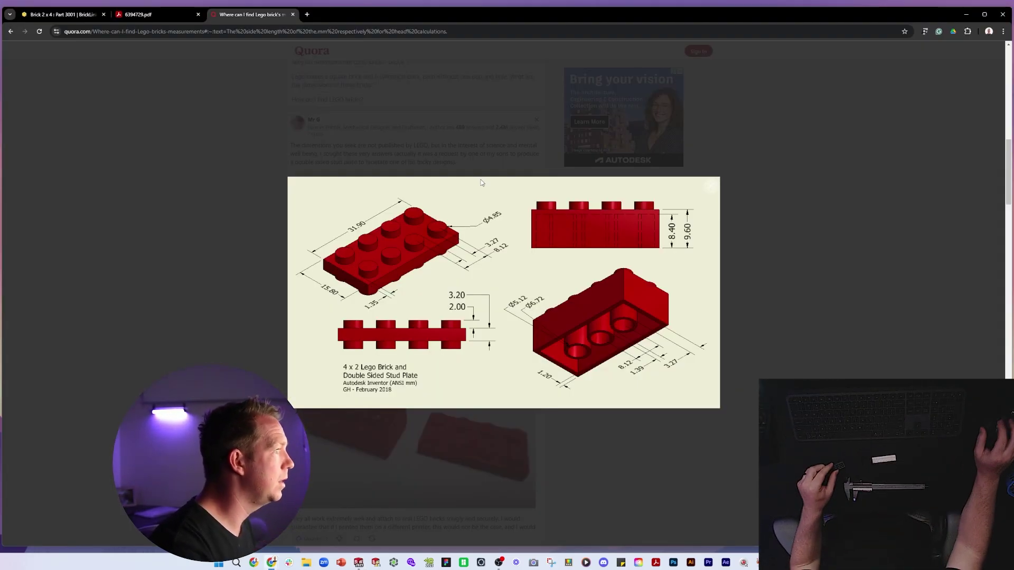
pyautogui.click(105, 18)
pyautogui.click(314, 234)
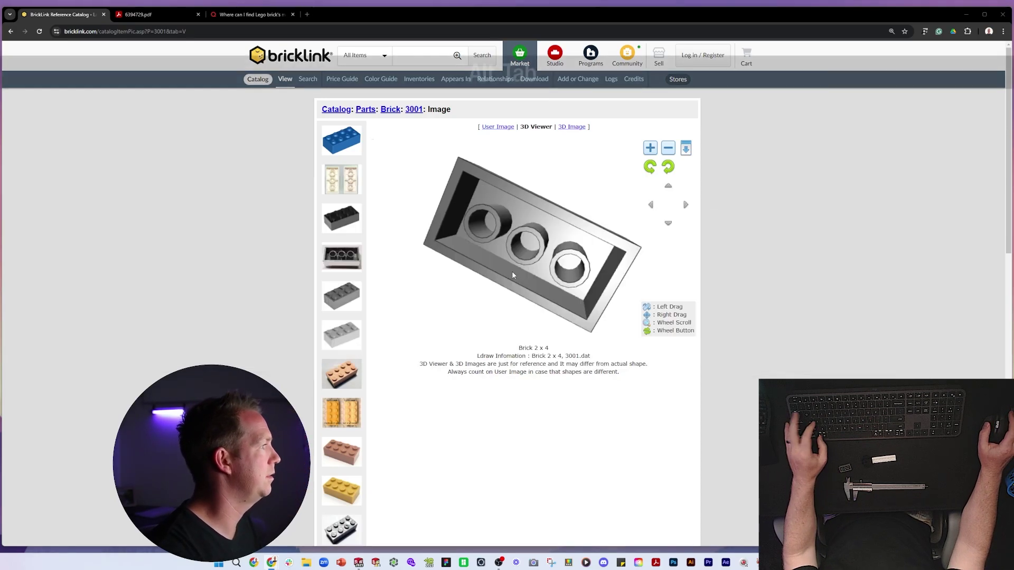
pyautogui.hotkey('alt', 'Tab')
pyautogui.moveTo(69, 253); pyautogui.dragTo(76, 262)
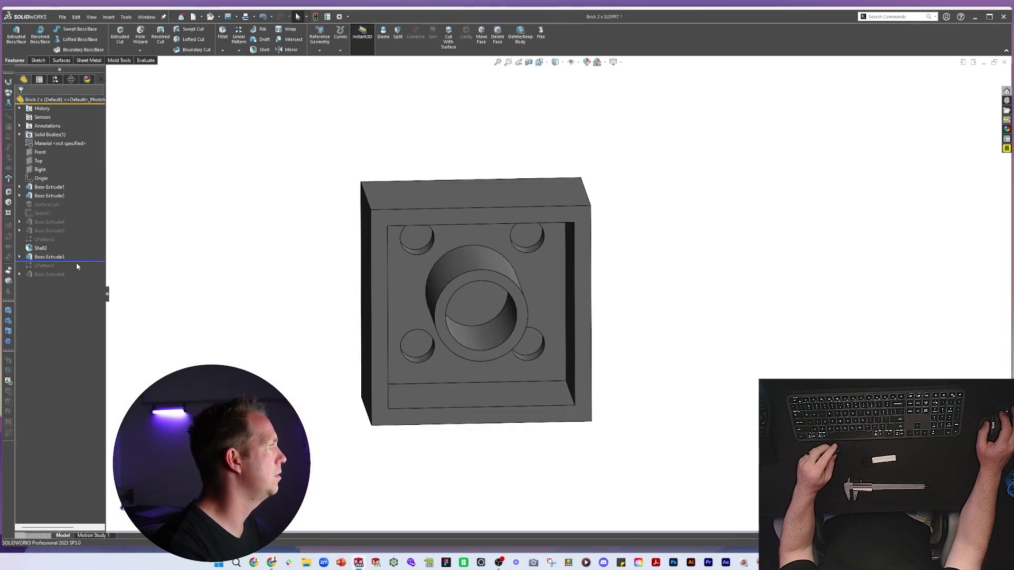
# Check the central tube's diameter and wall thickness against the Quora brick drawing in the browser
pyautogui.hotkey('alt', 'Tab')
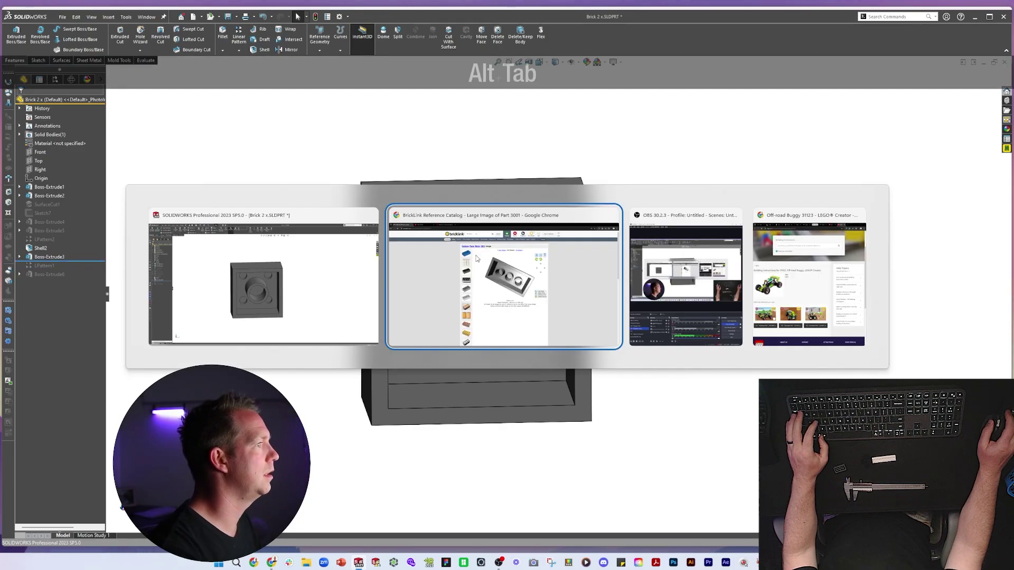
pyautogui.click(252, 14)
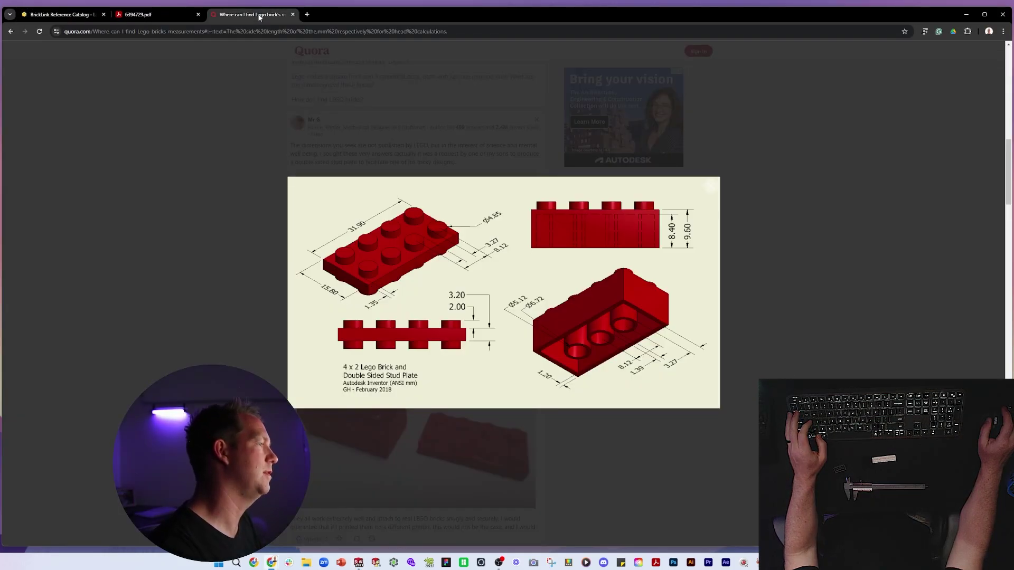
pyautogui.hotkey('alt', 'Tab')
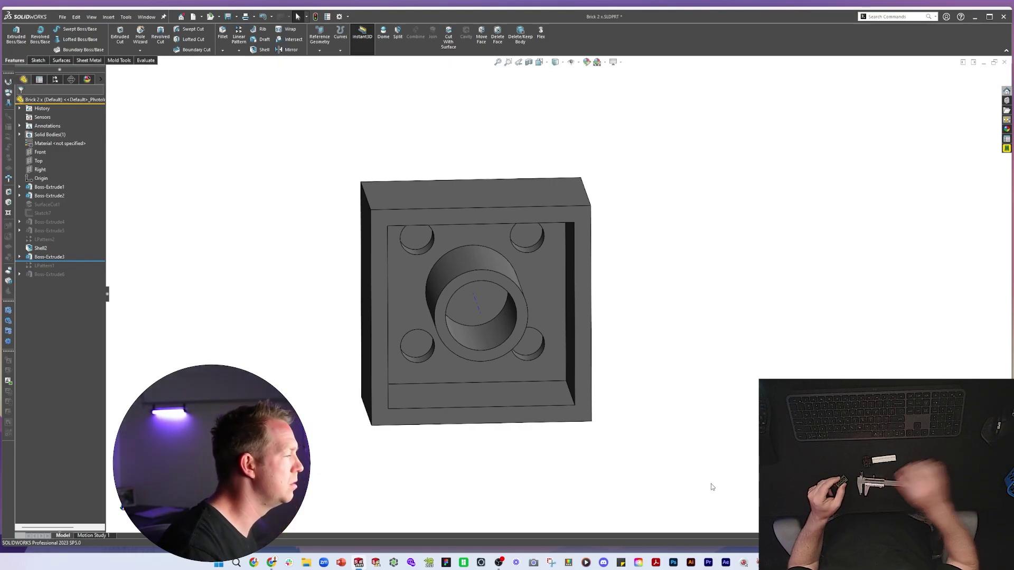
pyautogui.click(488, 266)
pyautogui.moveTo(488, 266); pyautogui.dragTo(520, 281, button='middle')
pyautogui.scroll(-1, 461, 323)
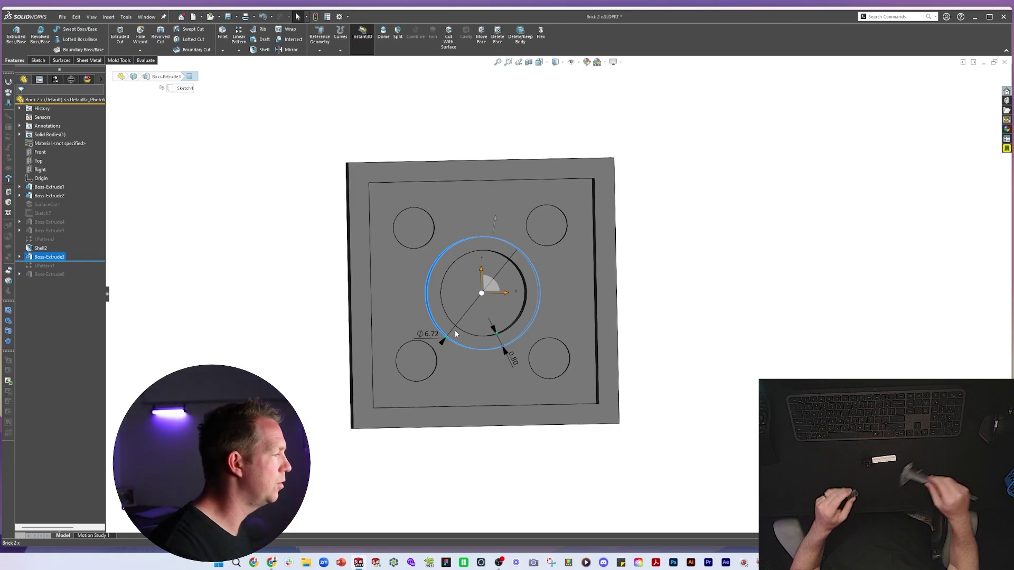
pyautogui.moveTo(454, 330); pyautogui.dragTo(501, 301, button='middle')
pyautogui.press('Escape')
# Start a sketch on the brick's recessed inner face and draw vertical centre lines joining the tube to the two opposite walls
pyautogui.click(522, 214)
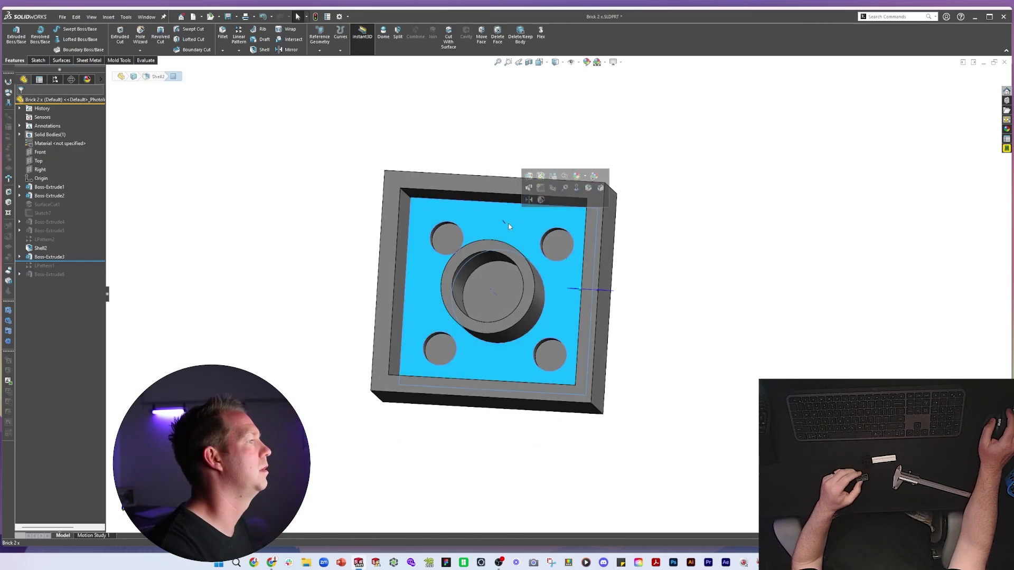
pyautogui.click(540, 191)
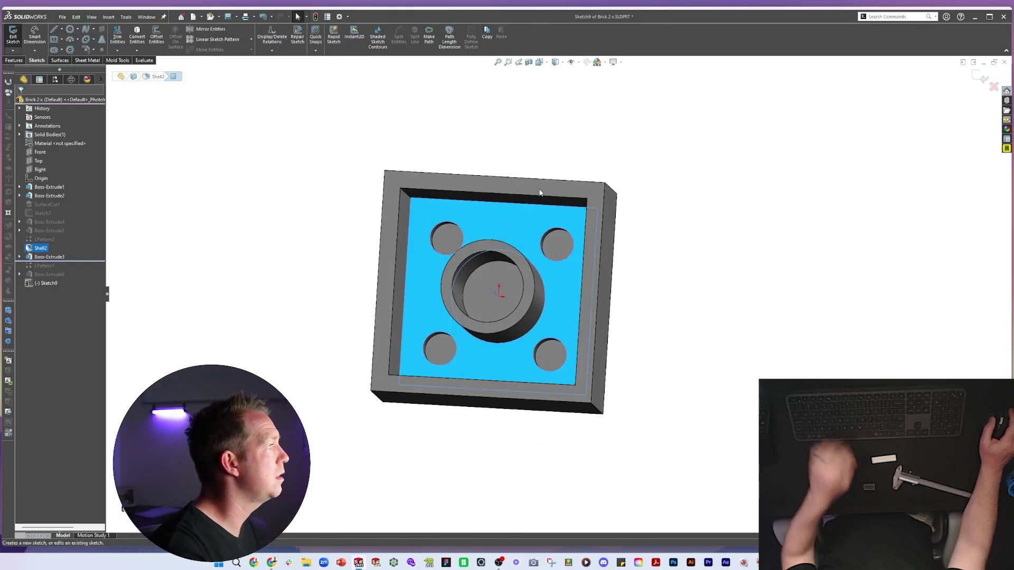
pyautogui.press('space')
pyautogui.click(671, 243)
pyautogui.press('l')
pyautogui.click(558, 210)
pyautogui.click(558, 252)
pyautogui.press('Escape')
pyautogui.press('Escape')
pyautogui.moveTo(296, 296); pyautogui.dragTo(299, 251, button='middle')
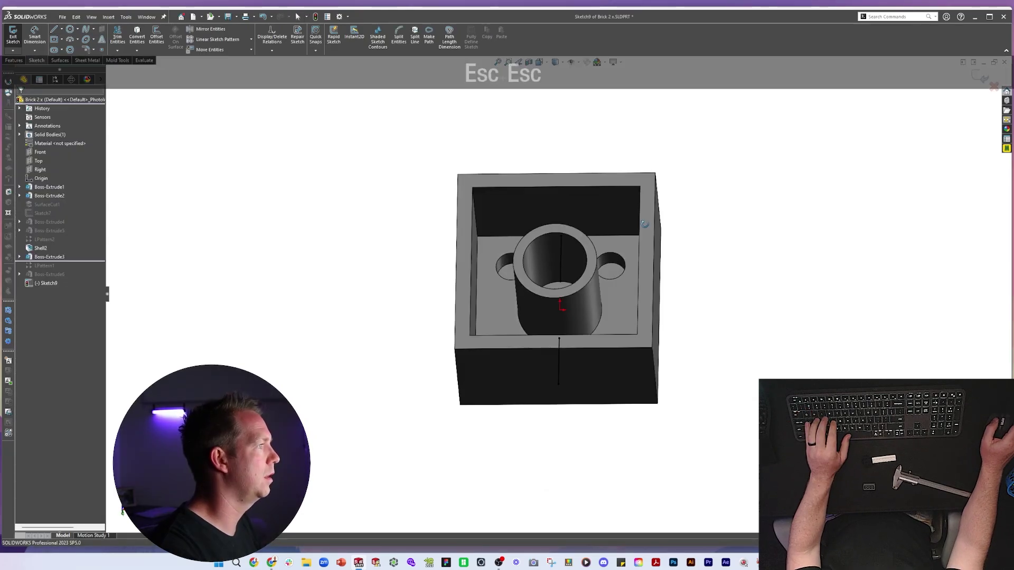
# Extrude the lines as mid-plane thin ribs, ending at a 3 mm offset from the brick's open rim face
pyautogui.press('e')
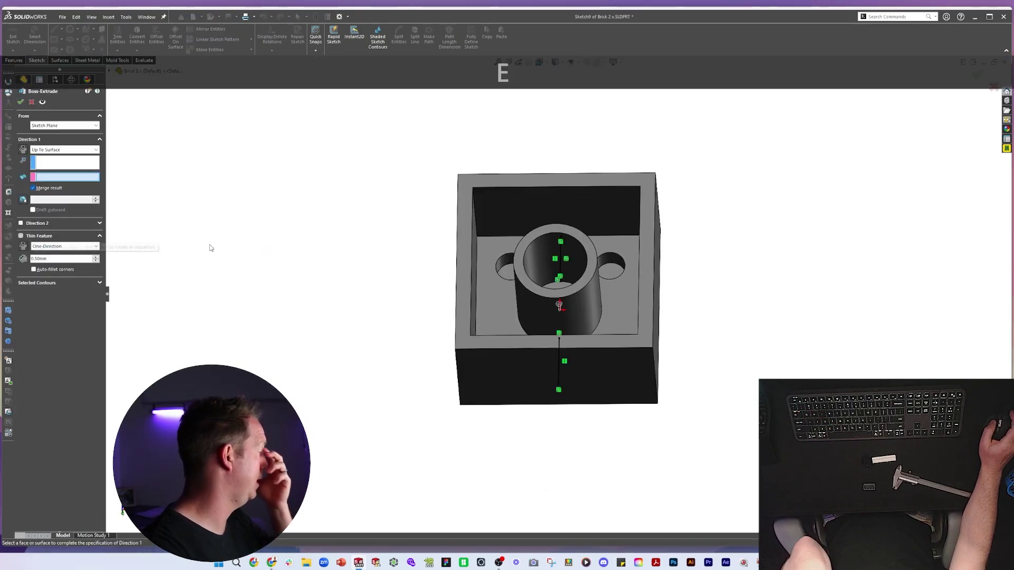
pyautogui.click(63, 246)
pyautogui.click(60, 259)
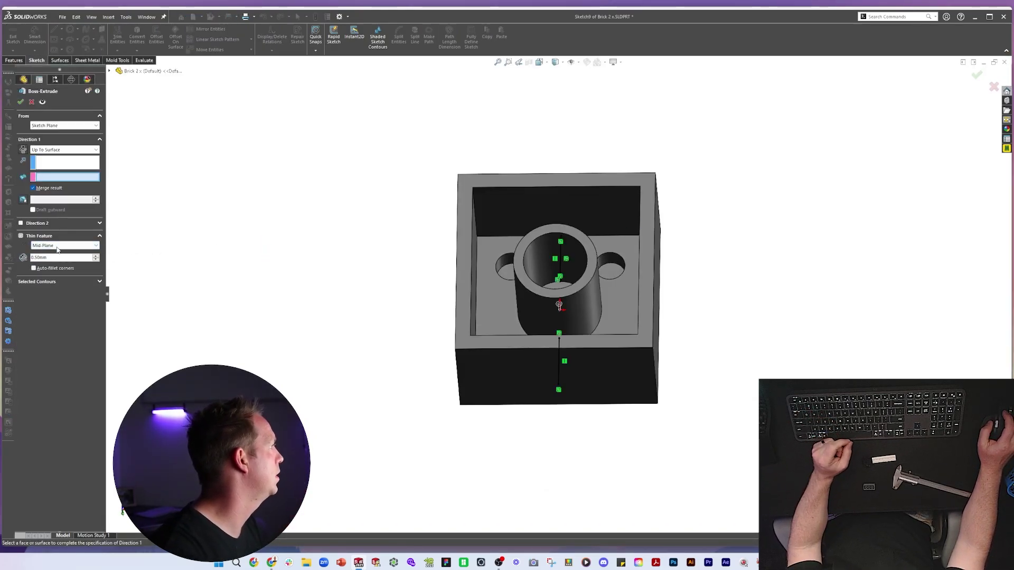
pyautogui.click(60, 149)
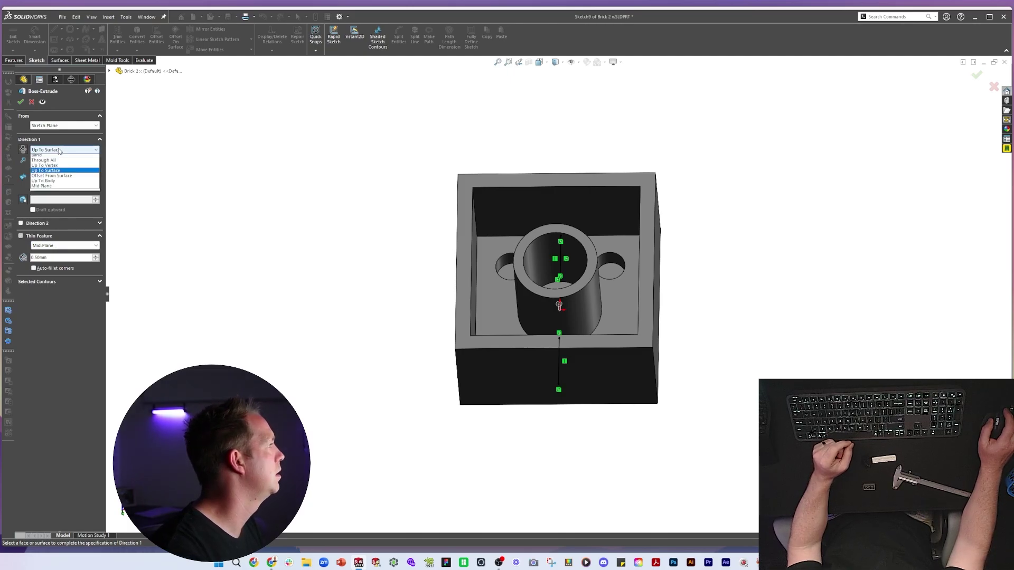
pyautogui.click(51, 175)
pyautogui.click(544, 180)
pyautogui.moveTo(546, 211); pyautogui.dragTo(559, 164, button='middle')
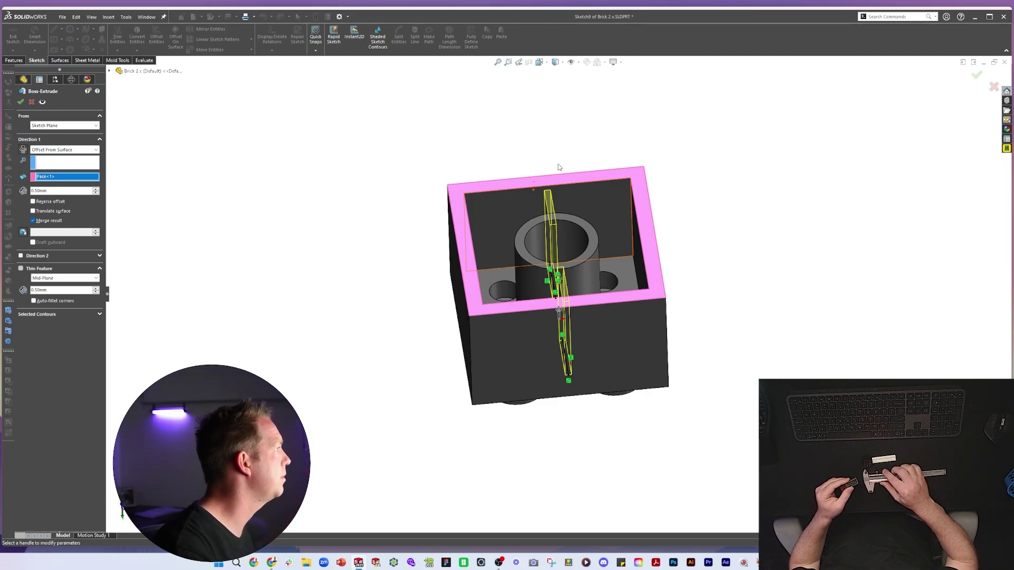
pyautogui.write('3')
pyautogui.press('Return')
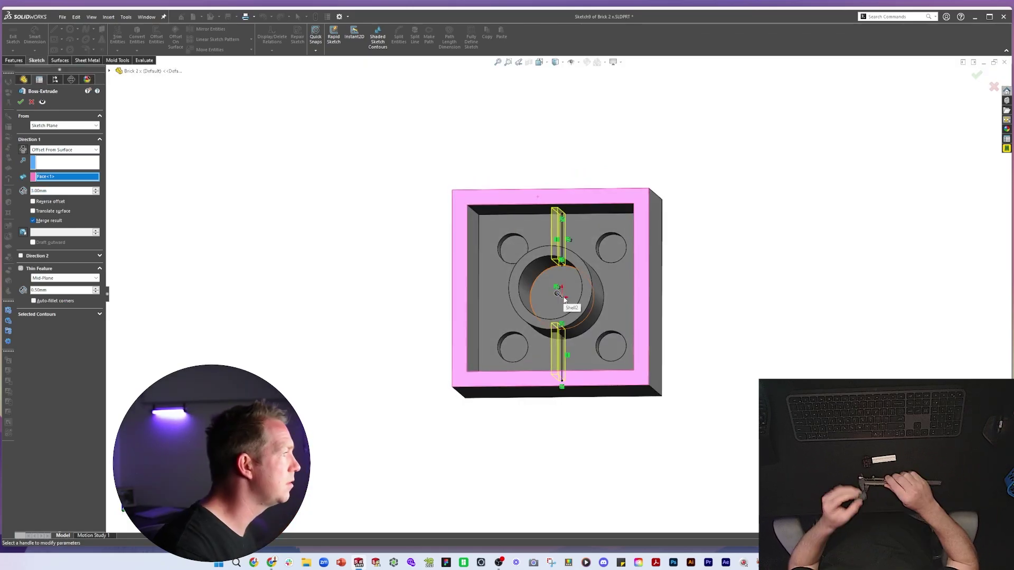
pyautogui.press('Return')
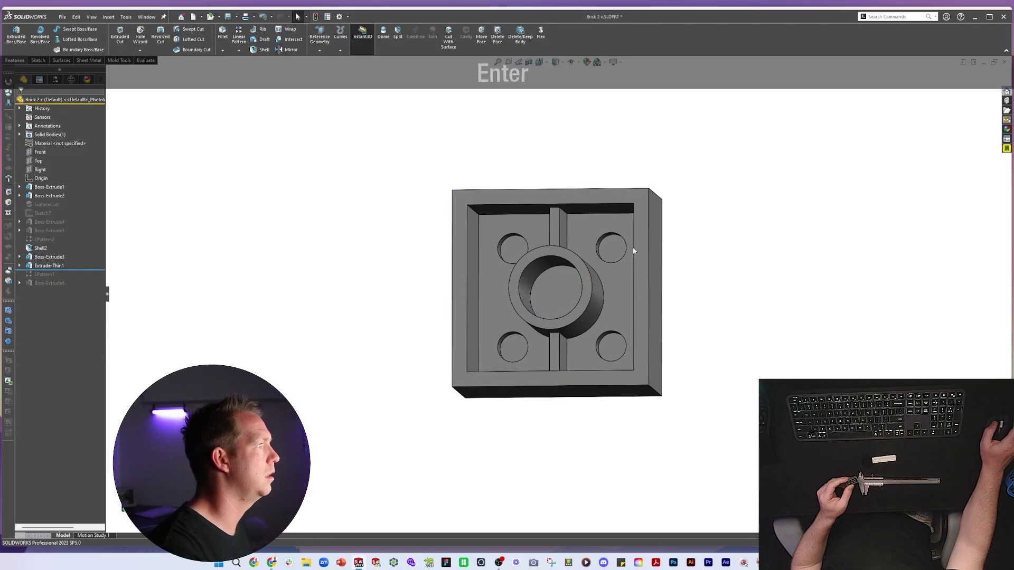
# Start a sketch on the open rim face and draw vertical lines from the upper-left stud recess's centre to the adjacent inner wall
pyautogui.scroll(-3, 631, 251)
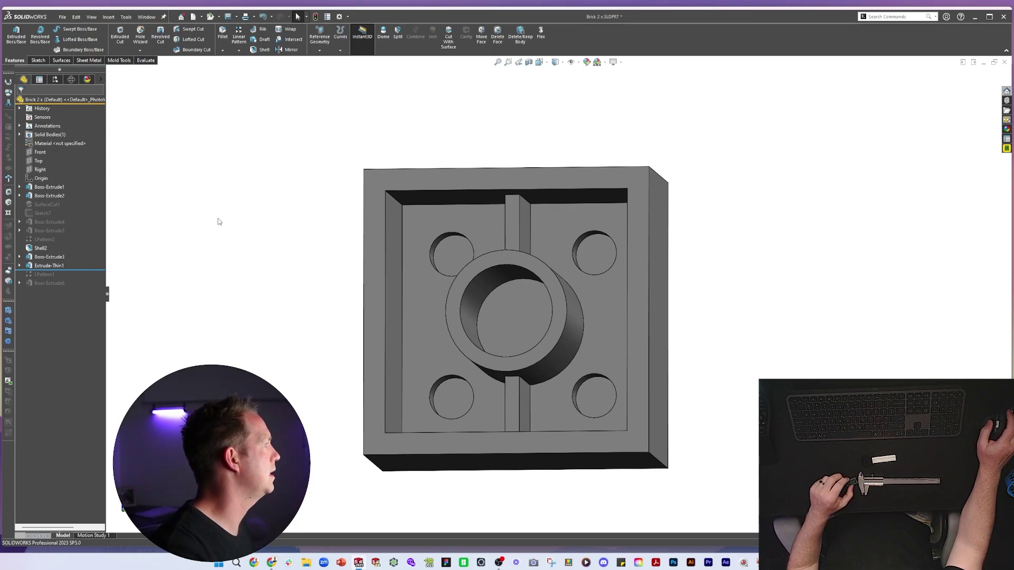
pyautogui.moveTo(538, 310)
pyautogui.mouseDown(button='middle')
pyautogui.moveTo(549, 272)
pyautogui.moveTo(526, 185)
pyautogui.mouseUp(button='middle')
pyautogui.click(499, 152)
pyautogui.click(534, 129)
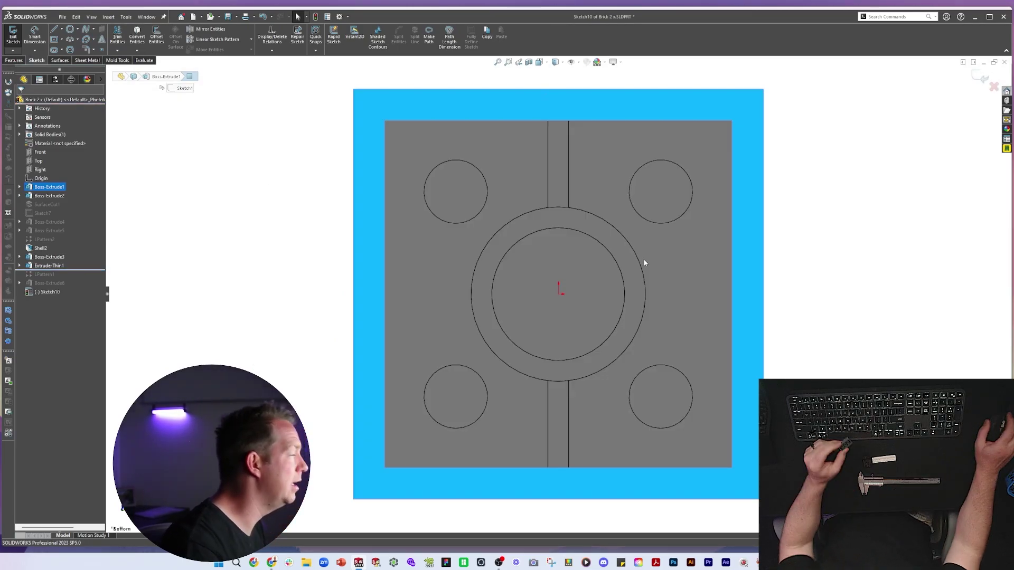
pyautogui.press('l')
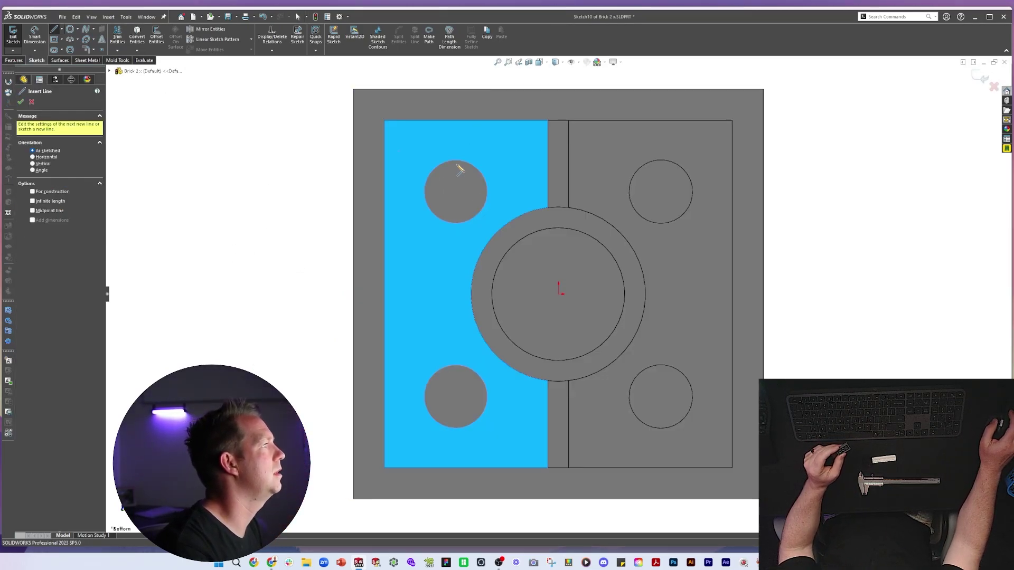
pyautogui.click(456, 191)
pyautogui.click(456, 114)
pyautogui.press('Escape')
pyautogui.press('Escape')
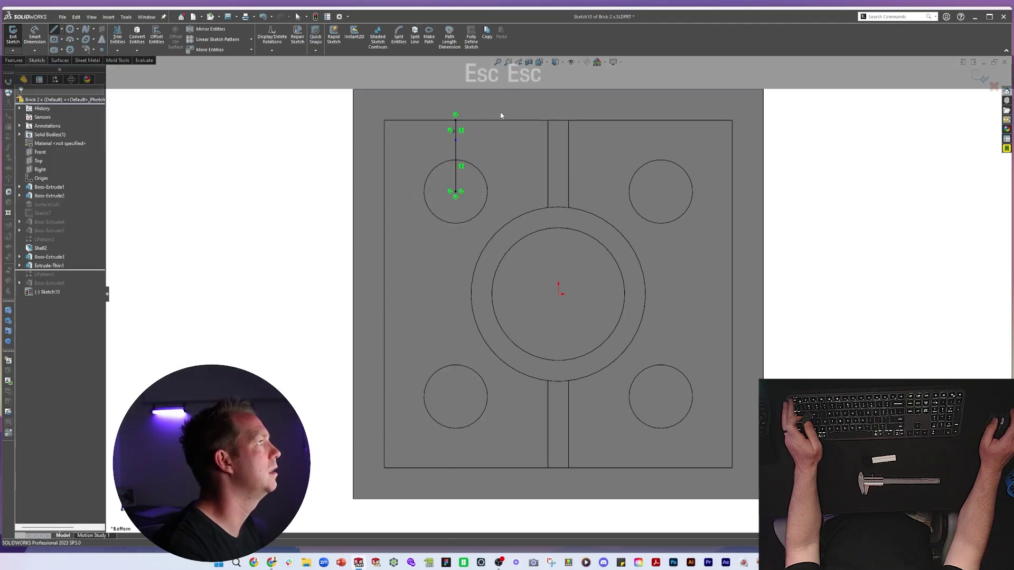
# Draw matching horizontal lines from the same recess centre to the side wall and make the two inner segments equal
pyautogui.press('l')
pyautogui.click(455, 192)
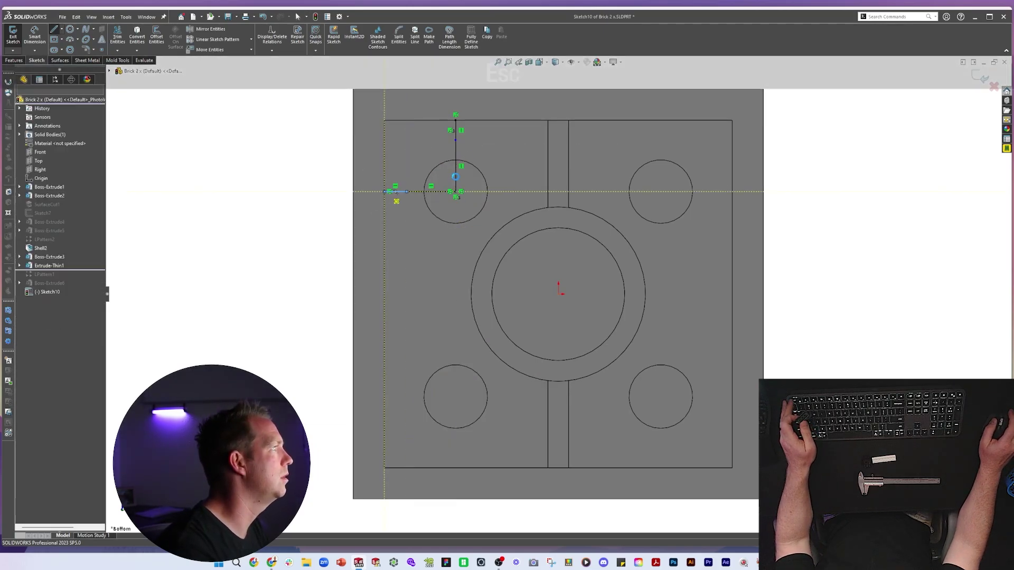
pyautogui.click(386, 192)
pyautogui.press('Escape')
pyautogui.press('Escape')
pyautogui.click(36, 279)
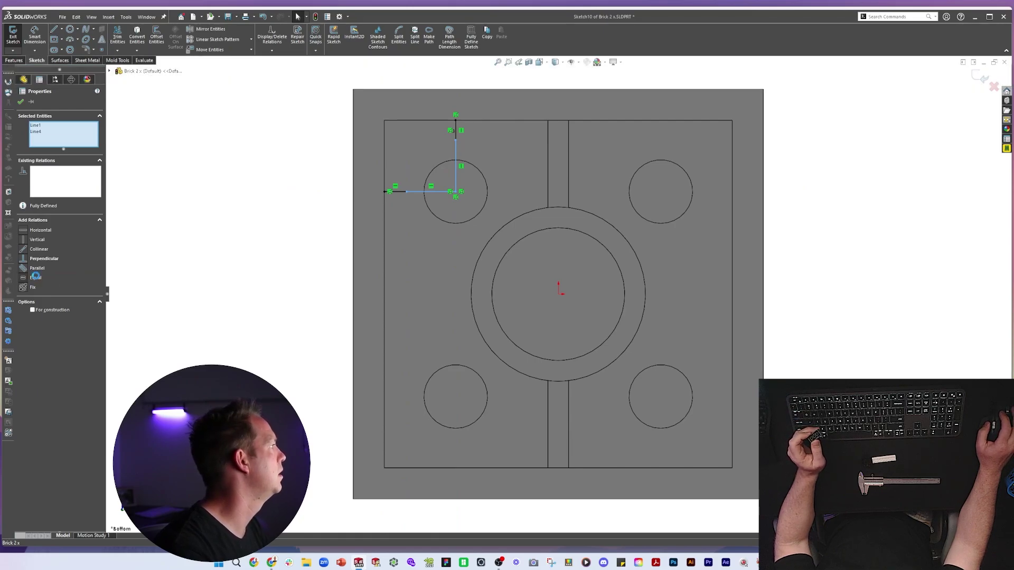
# Dimension the short horizontal line at the side wall to 0.20 mm
pyautogui.press('d')
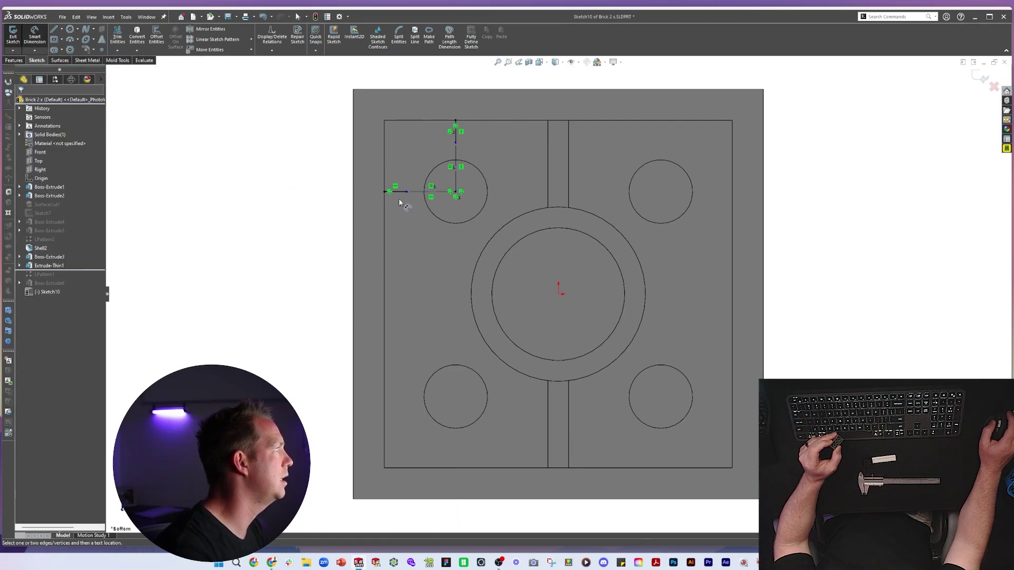
pyautogui.click(397, 191)
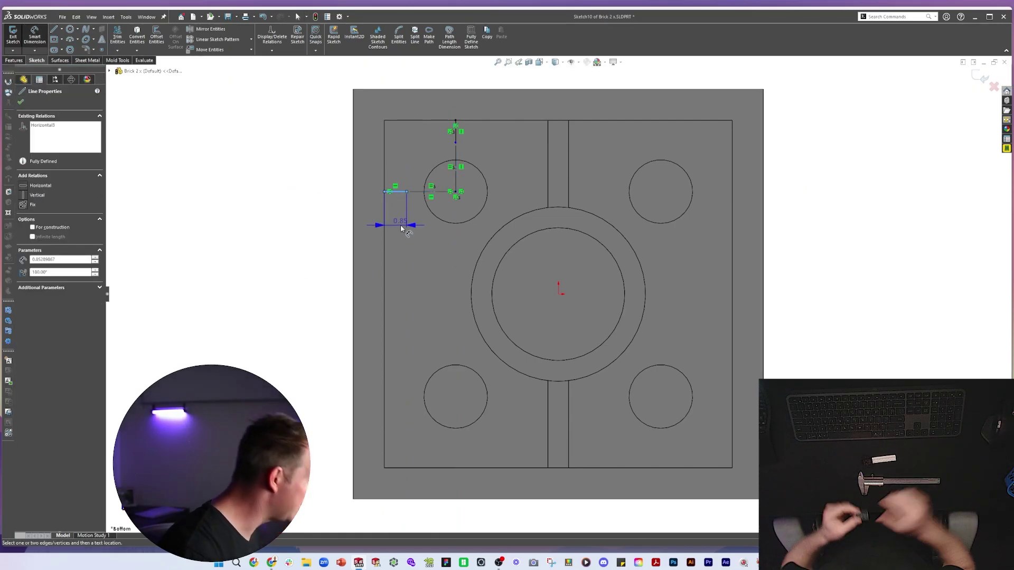
pyautogui.click(401, 223)
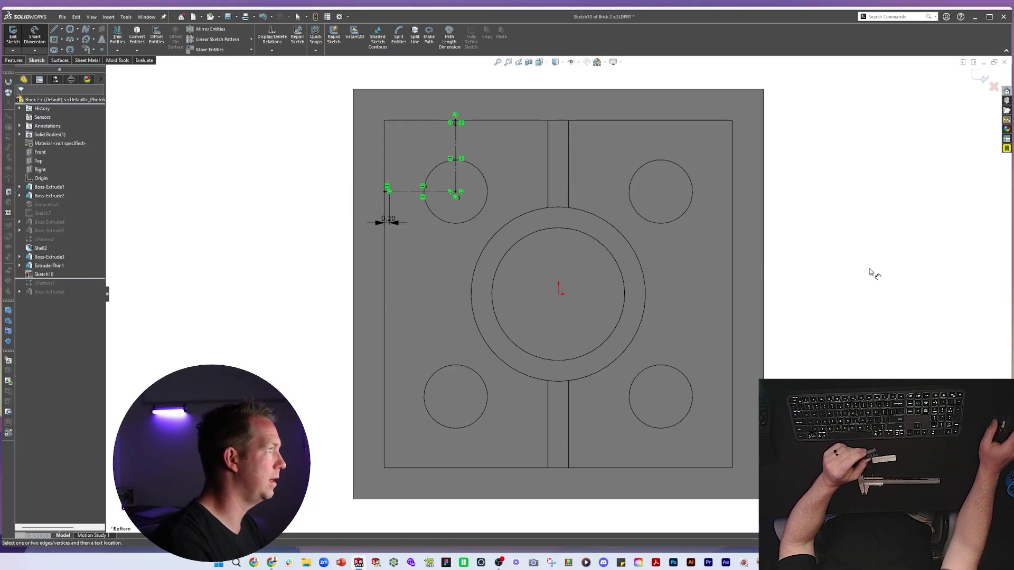
pyautogui.press('z')
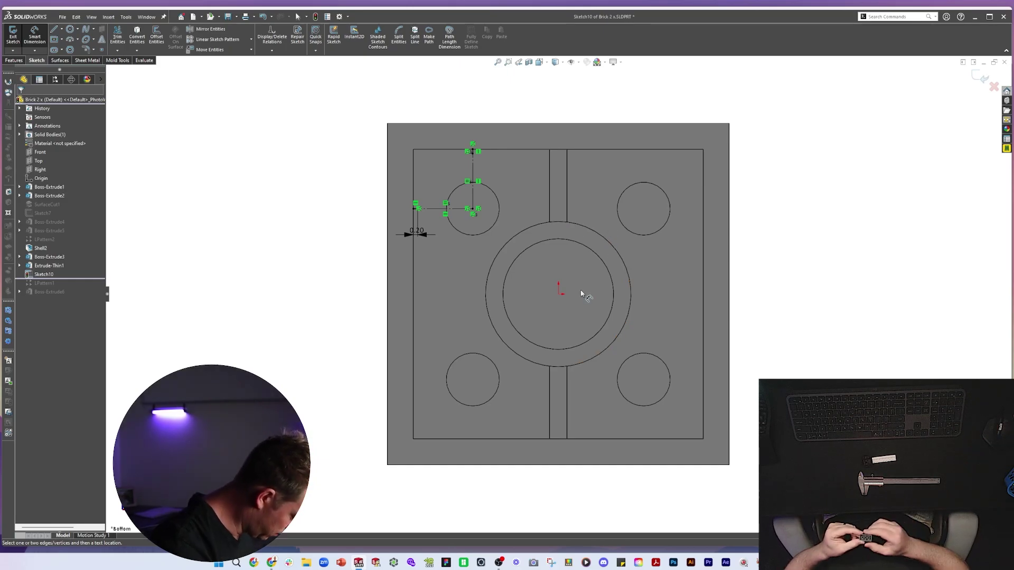
# Extrude the short wall lines as 0.4 mm mid-plane thin ribs, ending up to the recessed inner face
pyautogui.press('e')
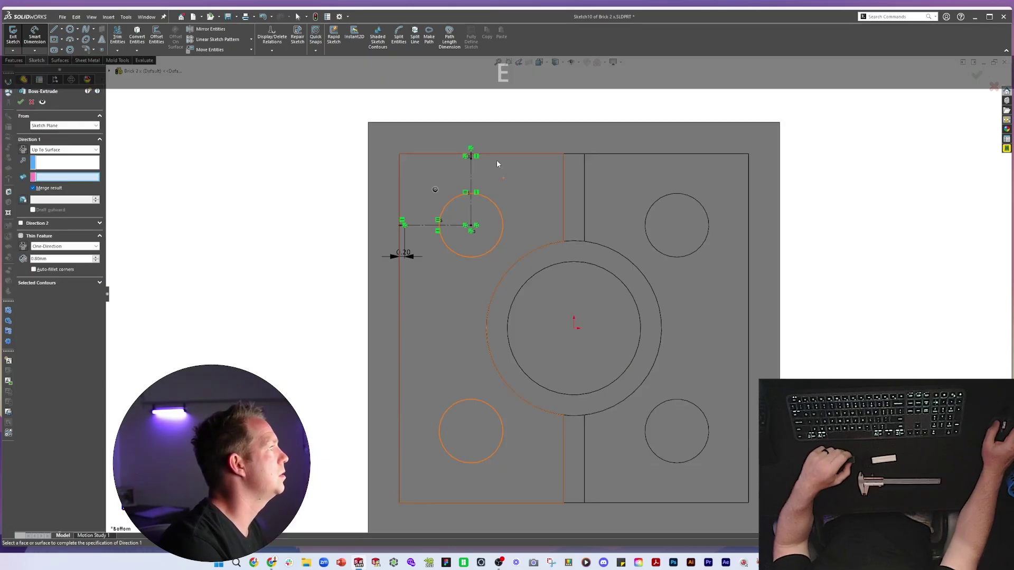
pyautogui.click(64, 246)
pyautogui.click(56, 257)
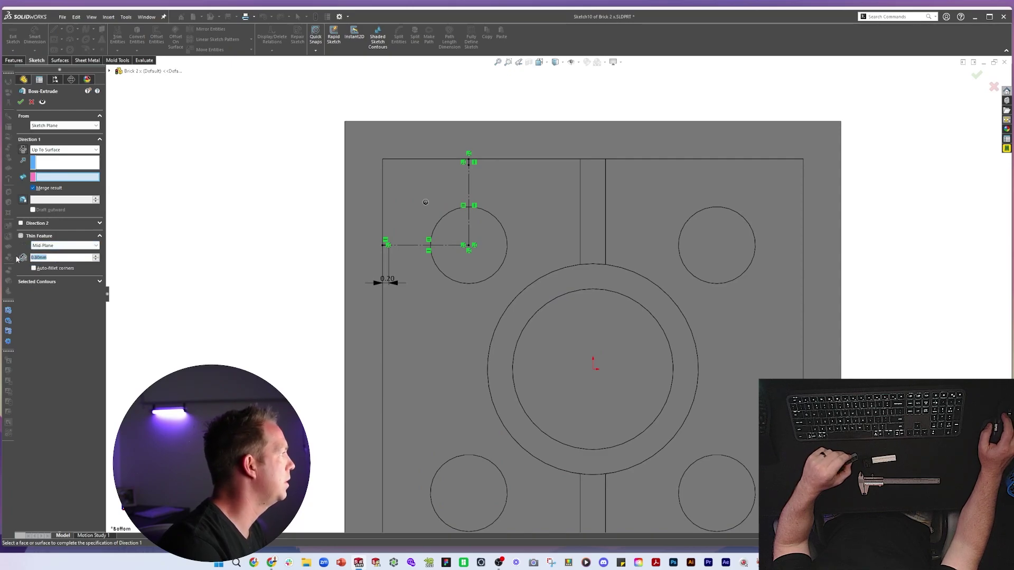
pyautogui.write('.4')
pyautogui.press('Return')
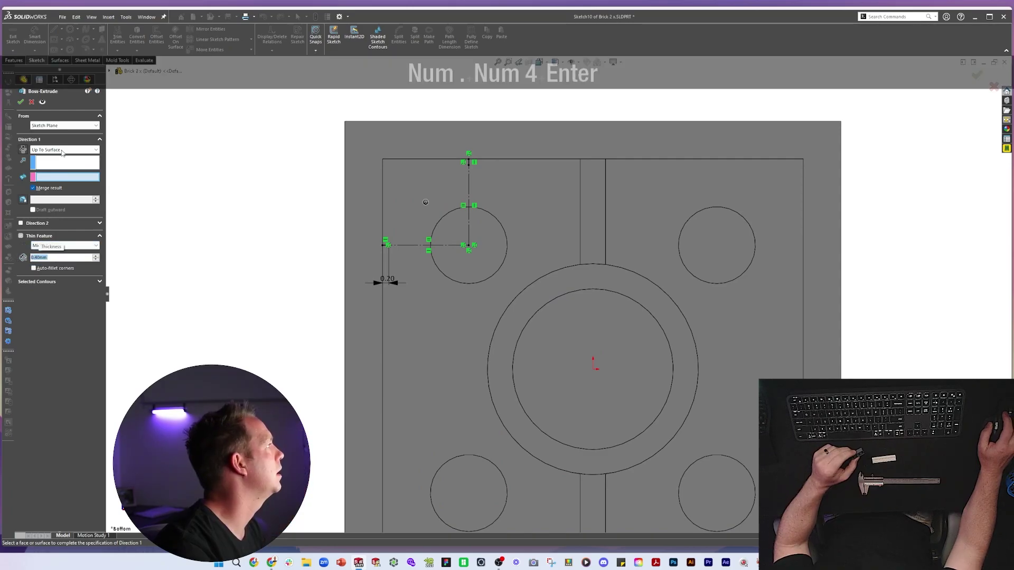
pyautogui.click(448, 313)
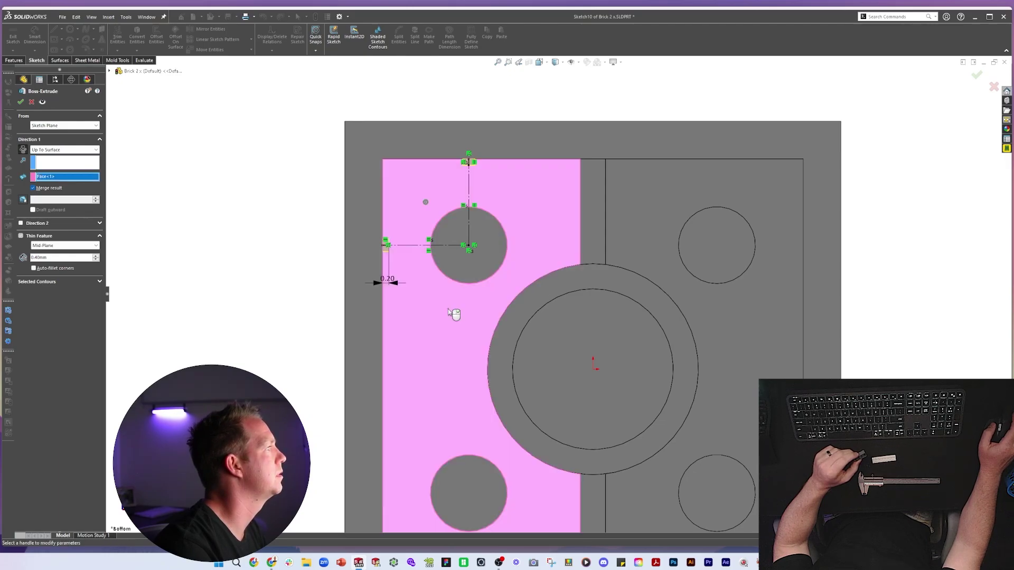
pyautogui.moveTo(448, 313); pyautogui.dragTo(455, 216, button='middle')
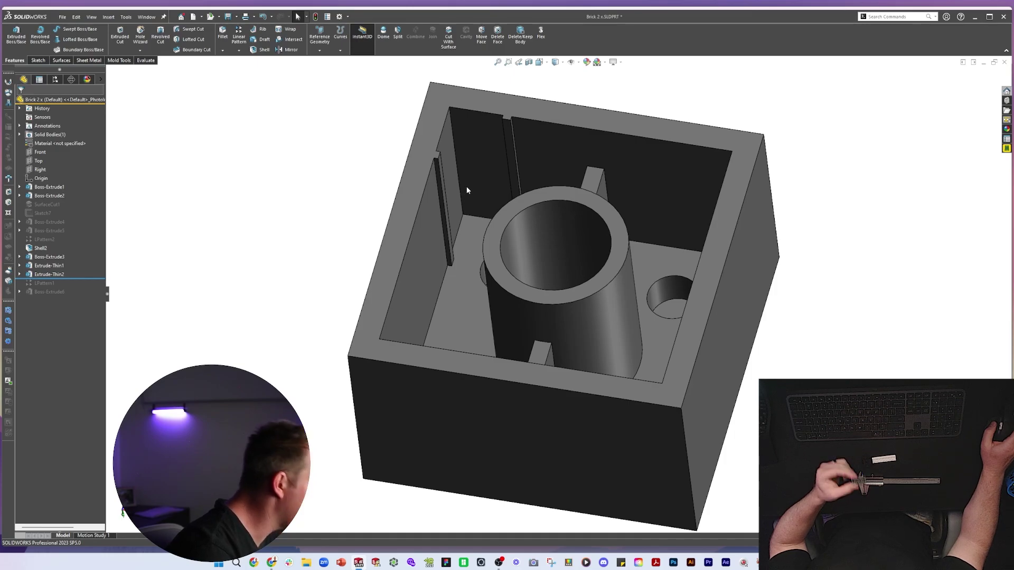
# Roll the feature history forward past the remaining features and activate the 2 x 4 configuration
pyautogui.moveTo(467, 186); pyautogui.dragTo(495, 197, button='middle')
pyautogui.scroll(2, 505, 184)
pyautogui.moveTo(72, 279); pyautogui.dragTo(76, 296)
pyautogui.scroll(4, 649, 285)
pyautogui.moveTo(597, 169); pyautogui.dragTo(562, 105, button='middle')
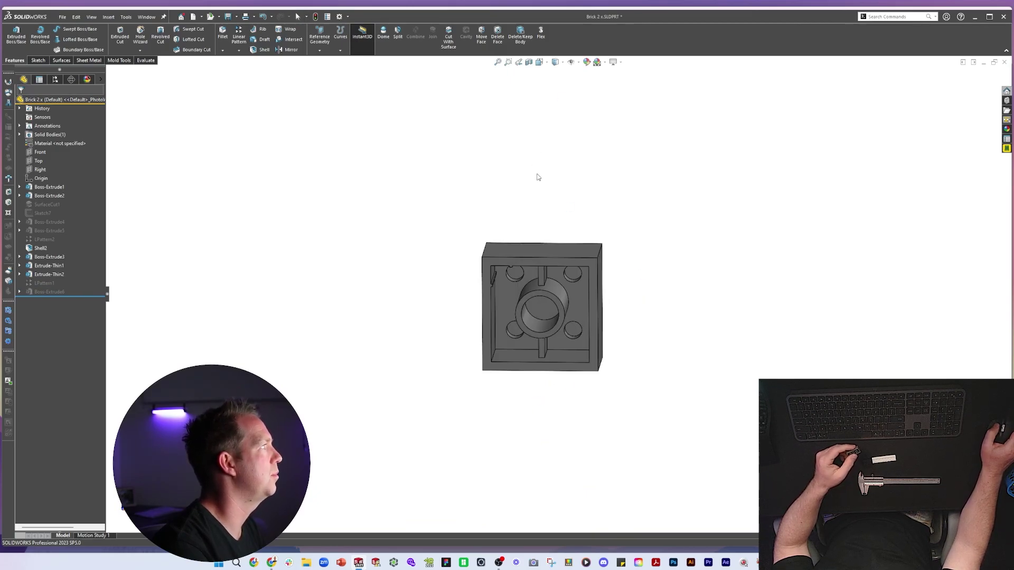
pyautogui.click(55, 80)
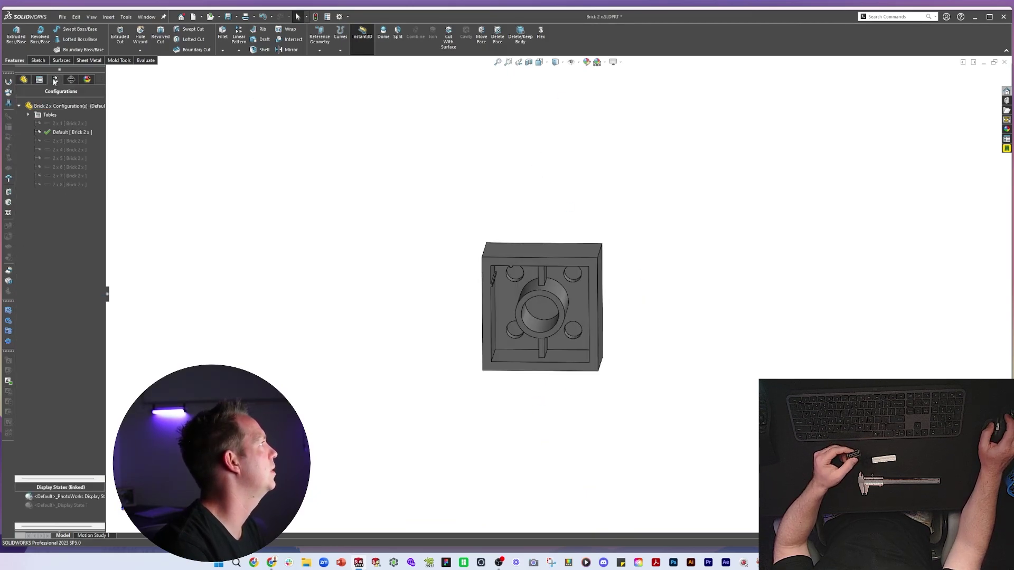
pyautogui.doubleClick(64, 150)
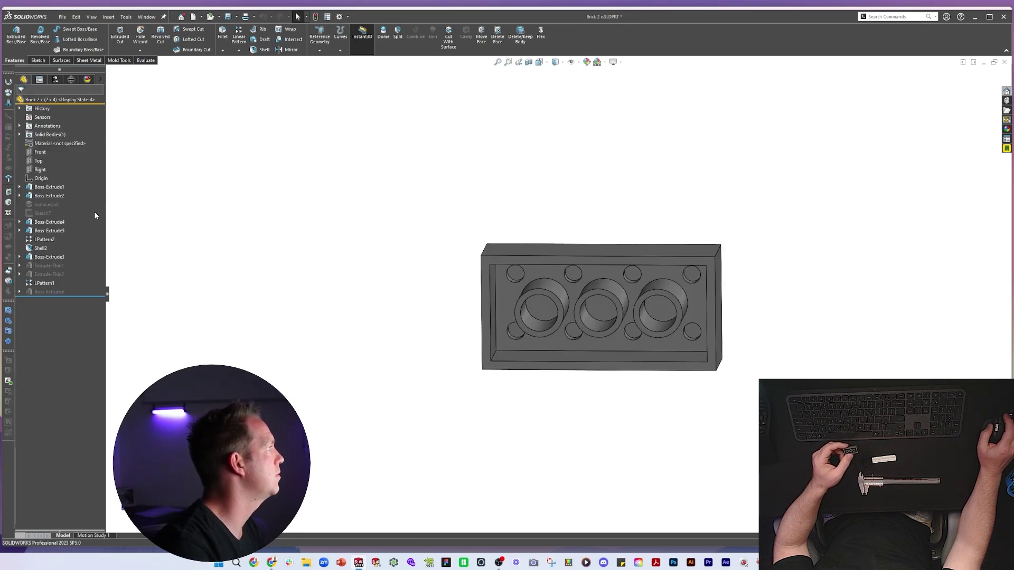
# Unsuppress the Extrude-Thin1 tube ribs in the 2 x 4 configuration and inspect the sketch flagged with a warning
pyautogui.click(58, 265)
pyautogui.click(85, 237)
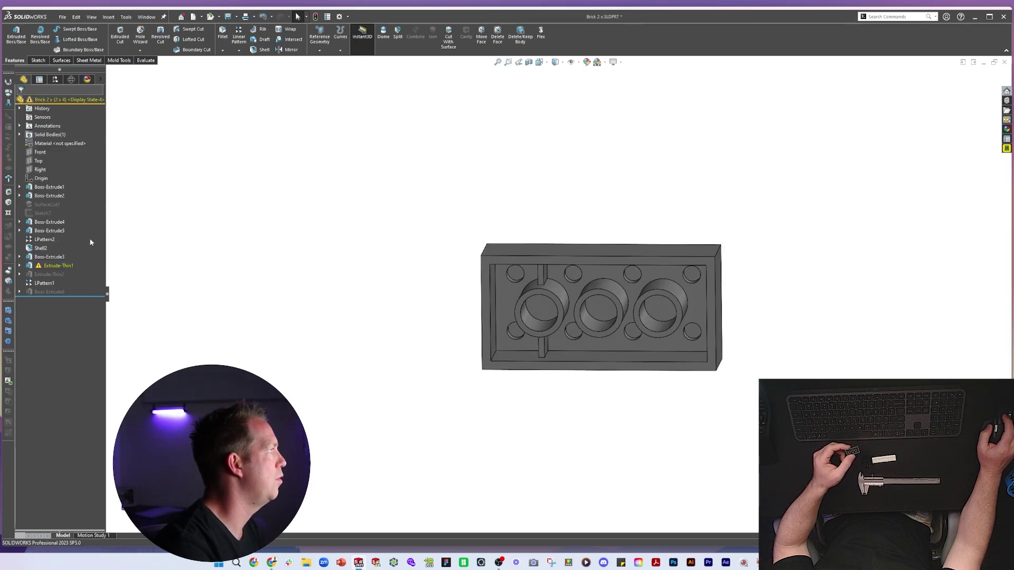
pyautogui.scroll(-2, 528, 279)
pyautogui.moveTo(528, 280); pyautogui.dragTo(554, 206, button='middle')
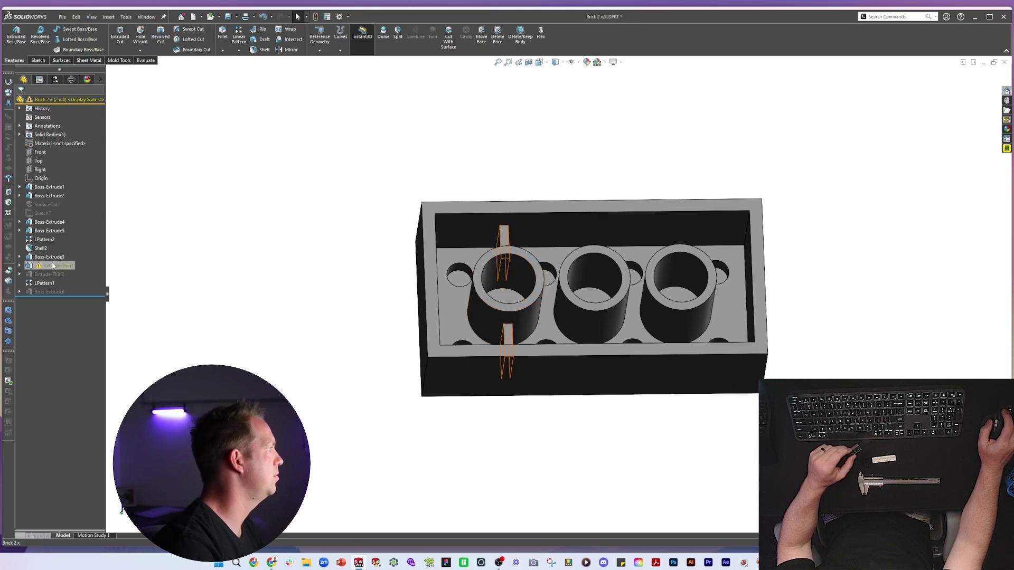
pyautogui.click(45, 240)
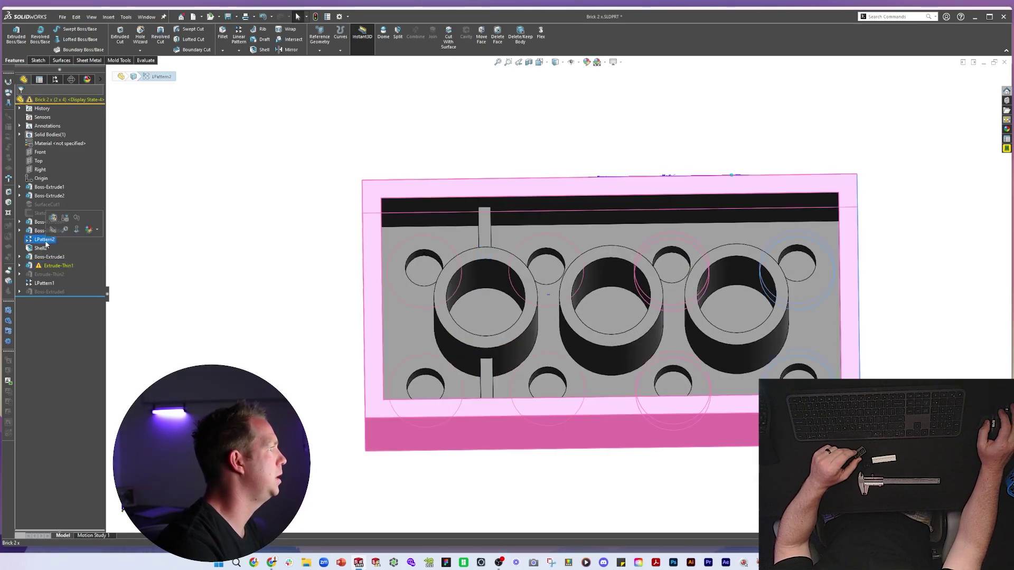
pyautogui.click(43, 267)
pyautogui.click(20, 265)
pyautogui.click(62, 274)
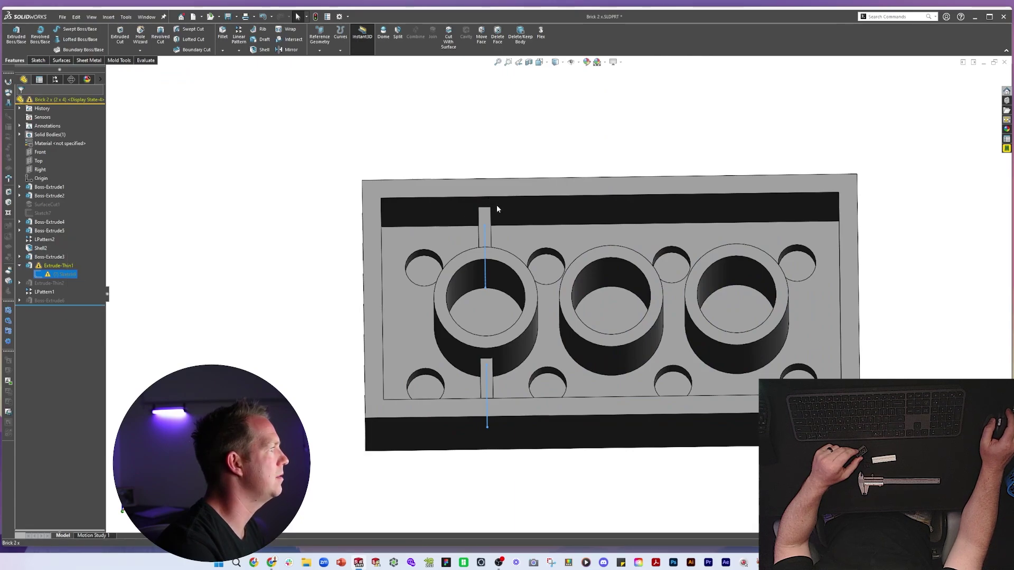
pyautogui.click(261, 232)
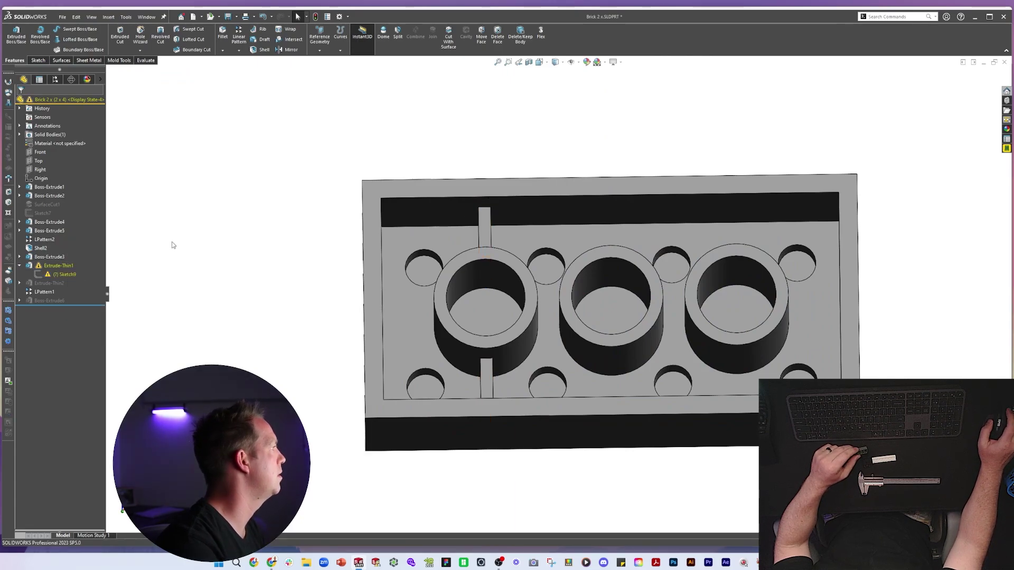
# Edit the tube ribs' sketch, replacing the broken endpoint relations so both lines end coincident with the inner wall edges
pyautogui.click(46, 274)
pyautogui.click(49, 249)
pyautogui.press('space')
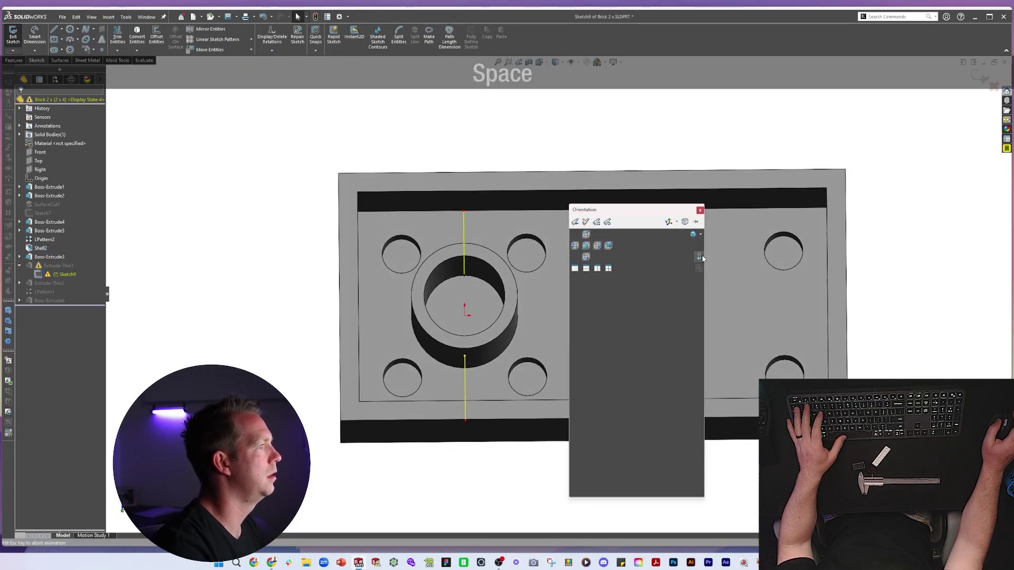
pyautogui.click(424, 186)
pyautogui.press('Delete')
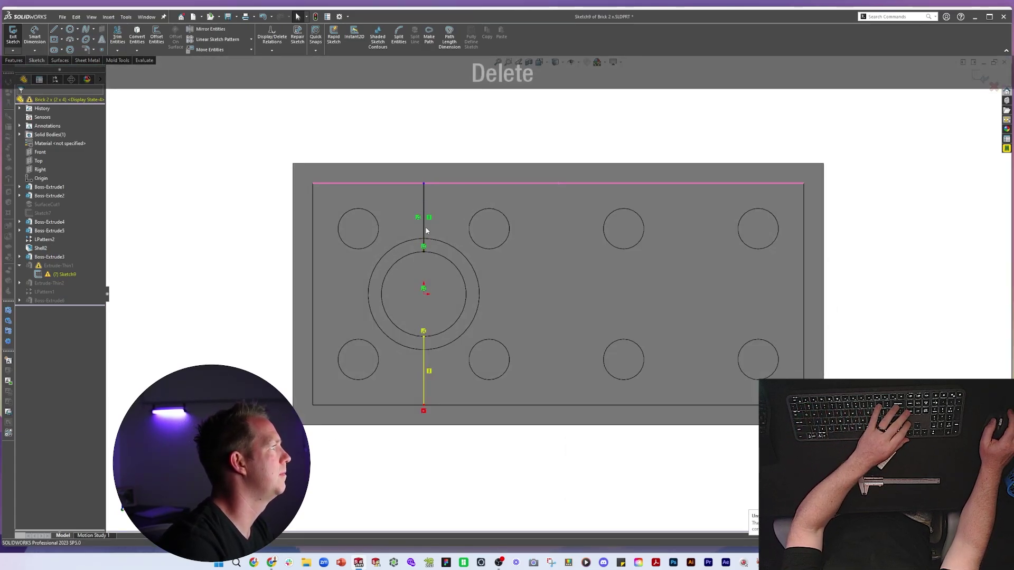
pyautogui.click(423, 410)
pyautogui.press('Delete')
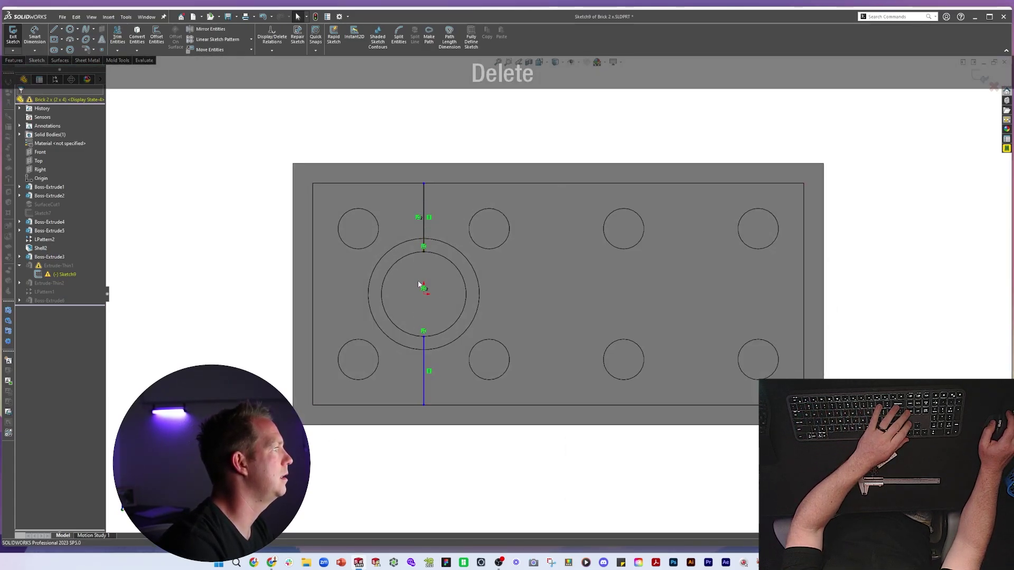
pyautogui.click(424, 407)
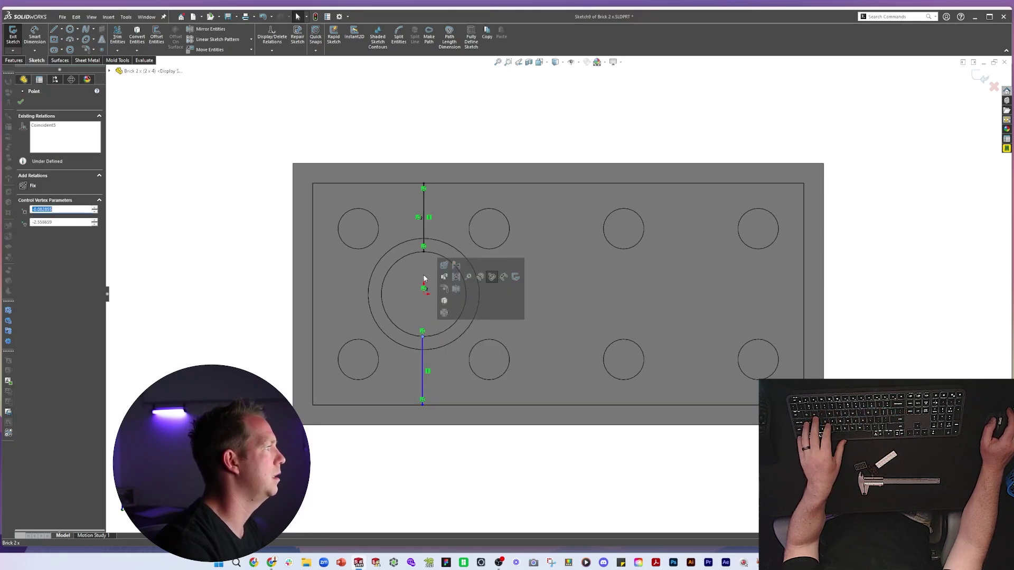
pyautogui.hotkey('ctrl', 'b')
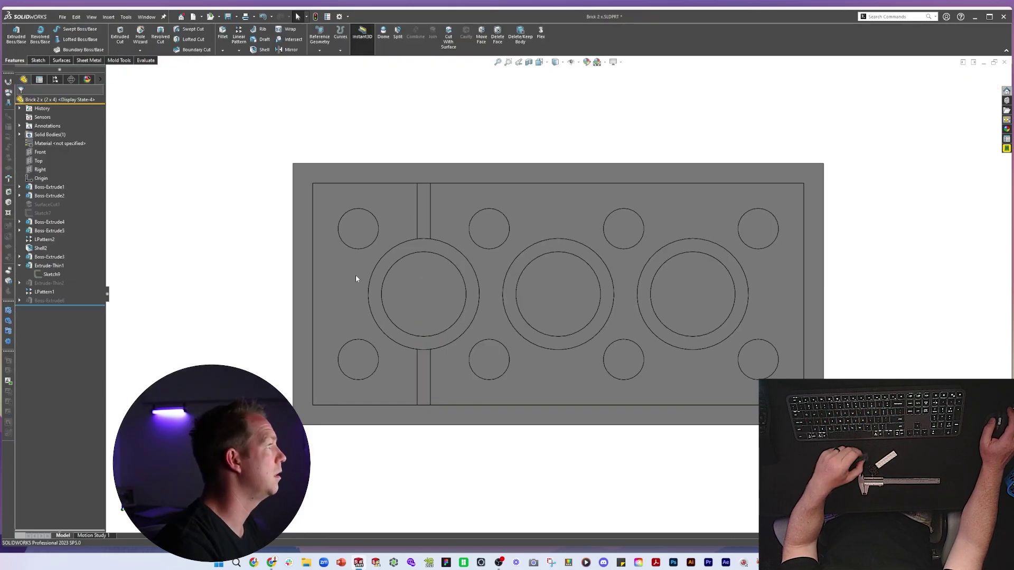
# Unsuppress the Extrude-Thin2 wall ribs in the 2 x 4 configuration and check the tube pattern and the suppressed last extrusion
pyautogui.click(47, 283)
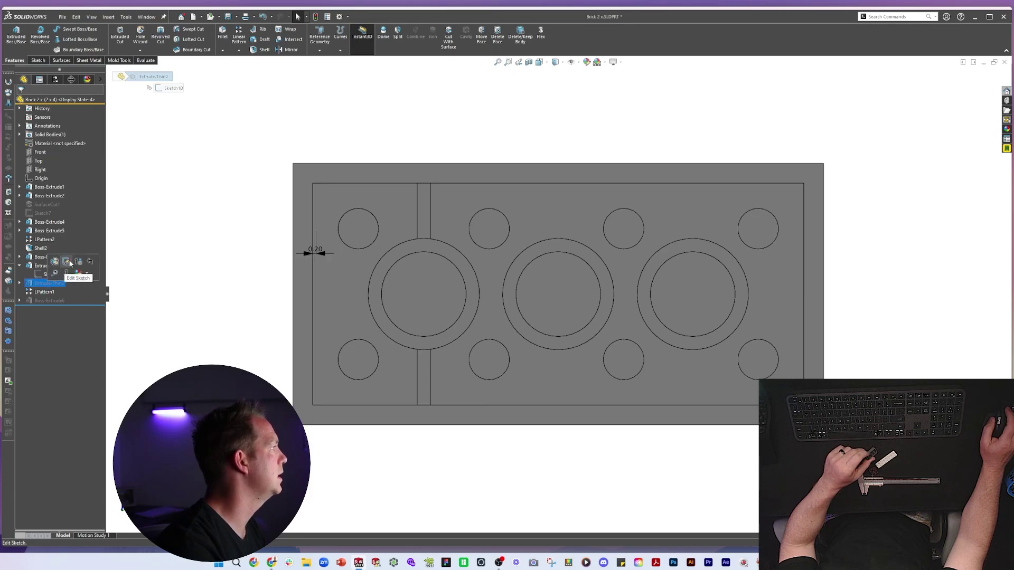
pyautogui.click(42, 284)
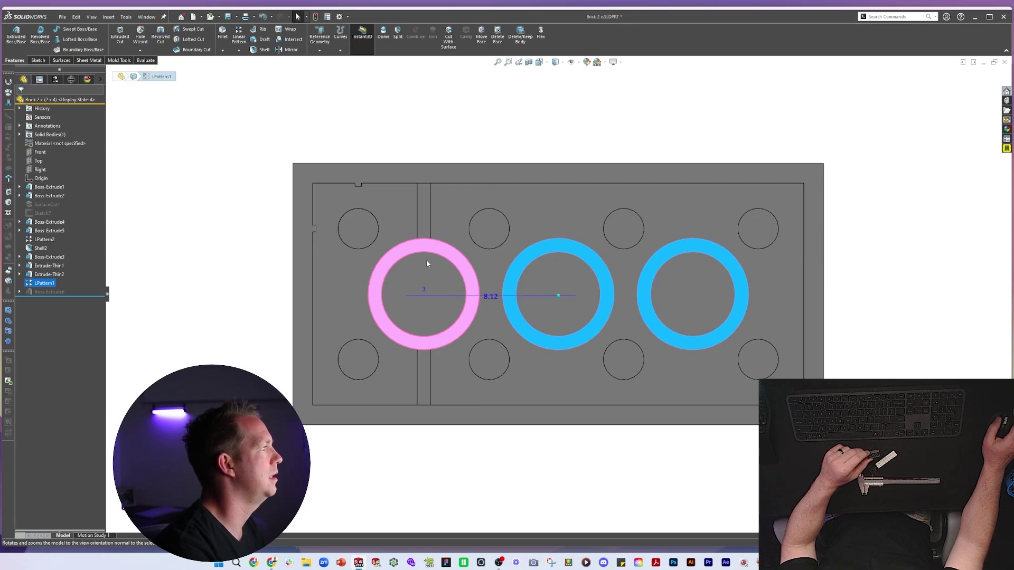
pyautogui.click(211, 265)
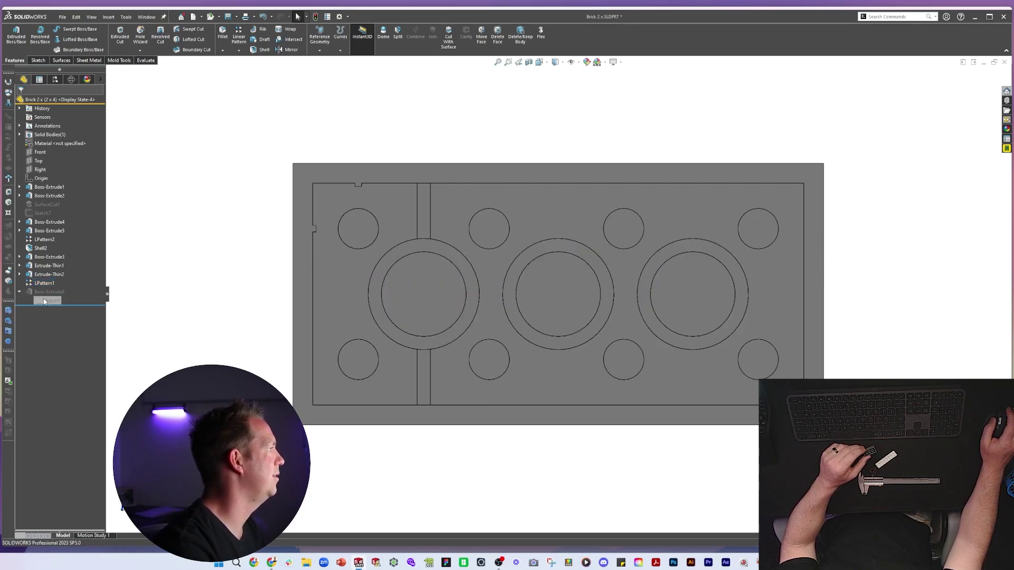
pyautogui.click(54, 300)
pyautogui.click(200, 277)
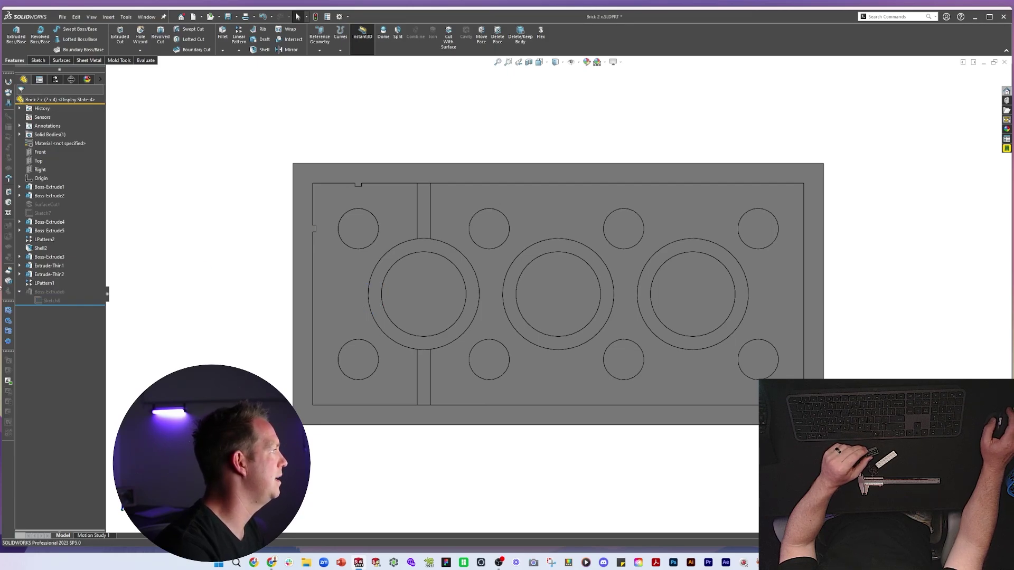
pyautogui.click(20, 292)
# Edit the wall ribs' sketch and mirror its lines about the Front plane to the opposite corner recess
pyautogui.click(52, 275)
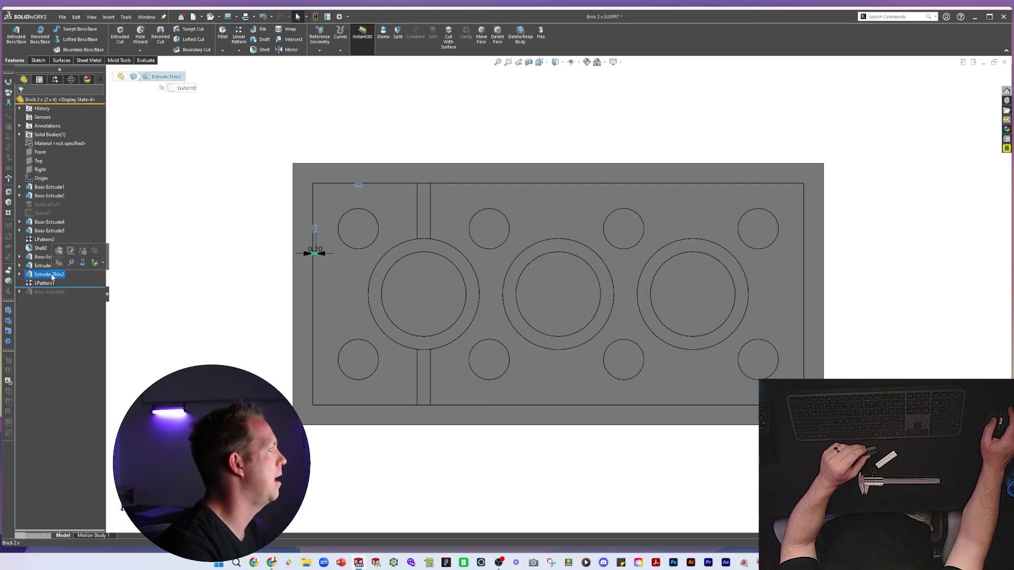
pyautogui.click(20, 274)
pyautogui.click(49, 284)
pyautogui.click(69, 253)
pyautogui.click(40, 152)
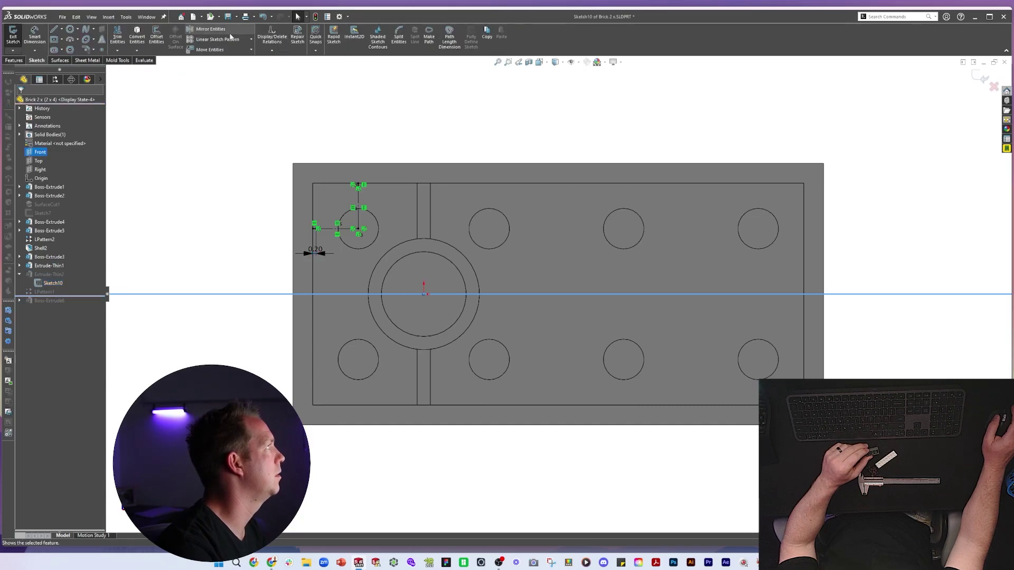
pyautogui.click(216, 30)
pyautogui.moveTo(388, 245); pyautogui.dragTo(256, 148)
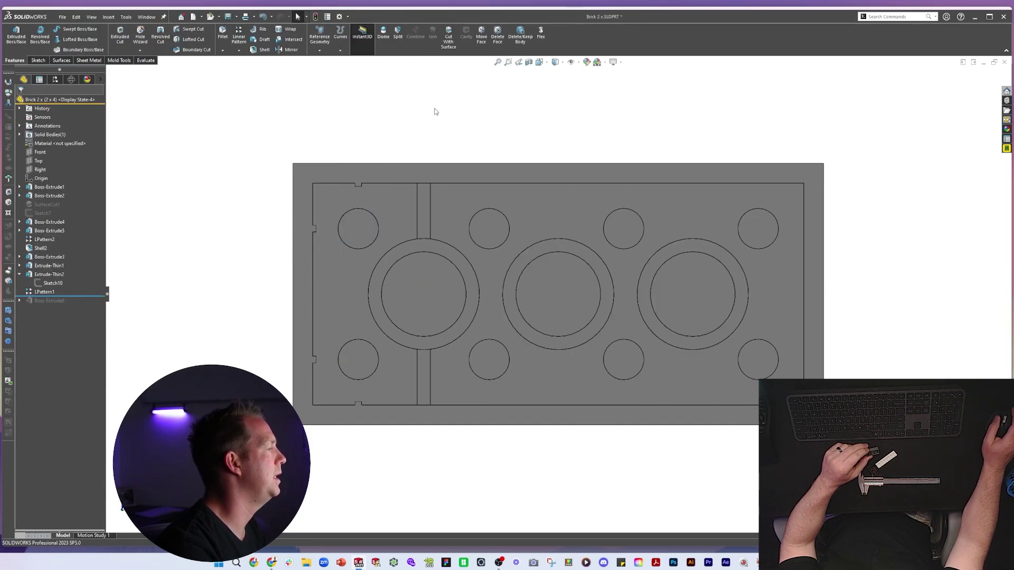
# Create a reference plane midway between the brick's two short end faces
pyautogui.hotkey('shift', 'c')
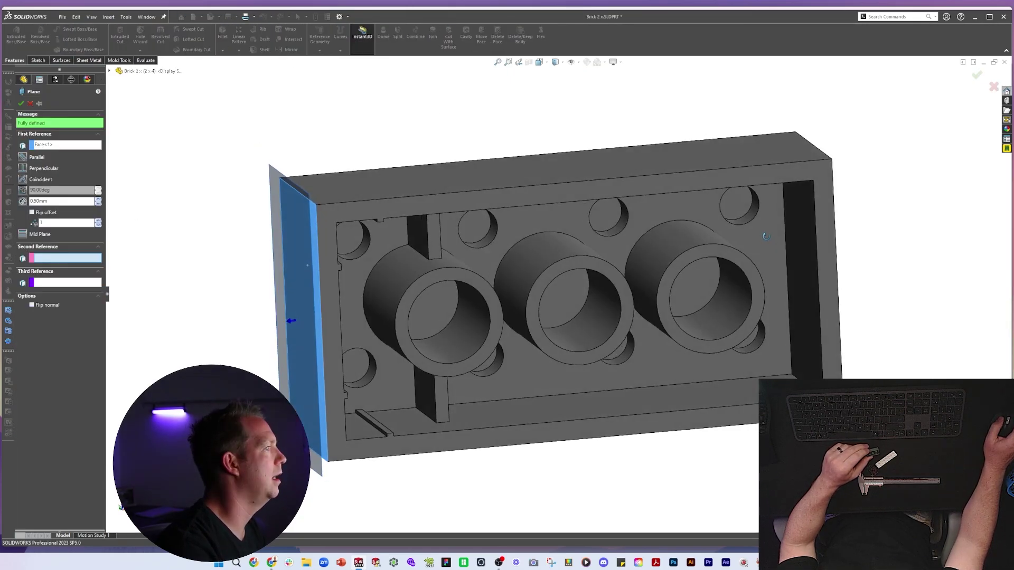
pyautogui.moveTo(687, 238); pyautogui.dragTo(759, 243, button='middle')
pyautogui.click(760, 242)
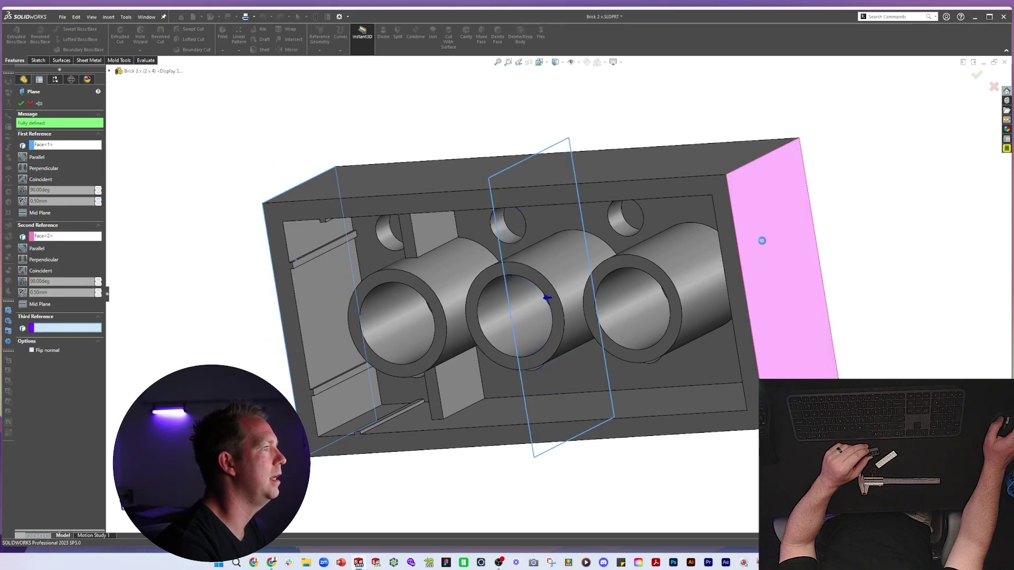
pyautogui.rightClick(696, 132)
# Mirror the Extrude-Thin2 wall ribs about the new mid plane to the brick's other end
pyautogui.keyDown('ctrl'); pyautogui.click(43, 283); pyautogui.keyUp('ctrl')
pyautogui.keyDown('ctrl'); pyautogui.click(42, 284); pyautogui.keyUp('ctrl')
pyautogui.keyDown('ctrl'); pyautogui.click(49, 274); pyautogui.keyUp('ctrl')
pyautogui.click(289, 50)
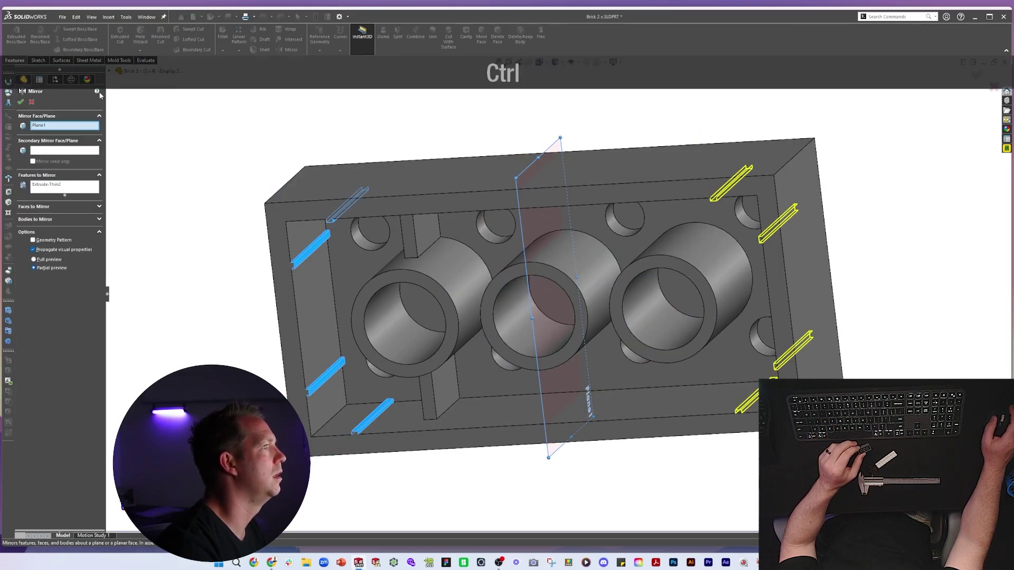
pyautogui.click(21, 102)
pyautogui.moveTo(607, 249); pyautogui.dragTo(669, 239, button='middle')
pyautogui.scroll(2, 662, 245)
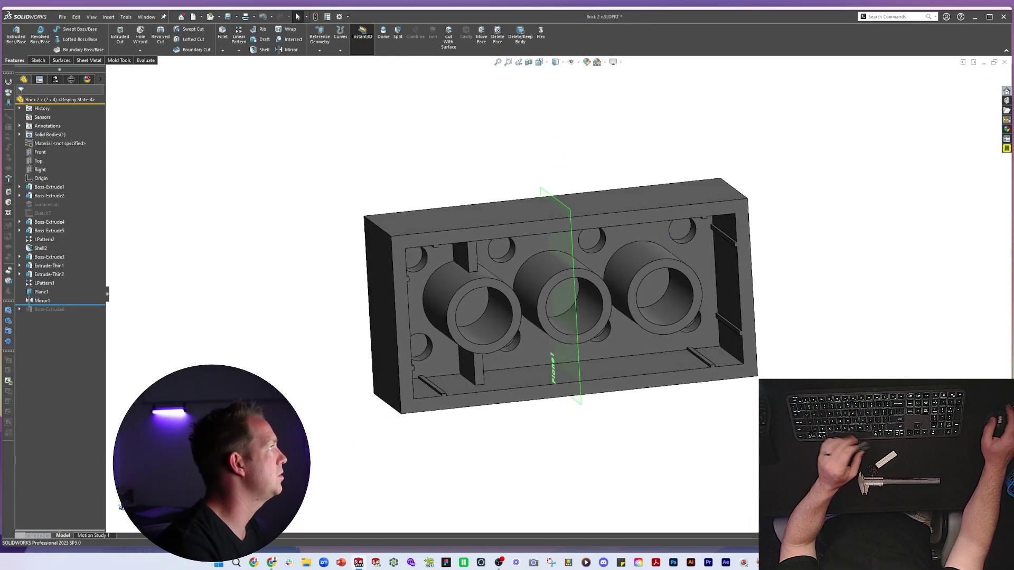
# Activate the 2 x 3 configuration and check which geometry LPattern1, Boss-Extrude3 and LPattern2 control
pyautogui.click(55, 79)
pyautogui.doubleClick(61, 141)
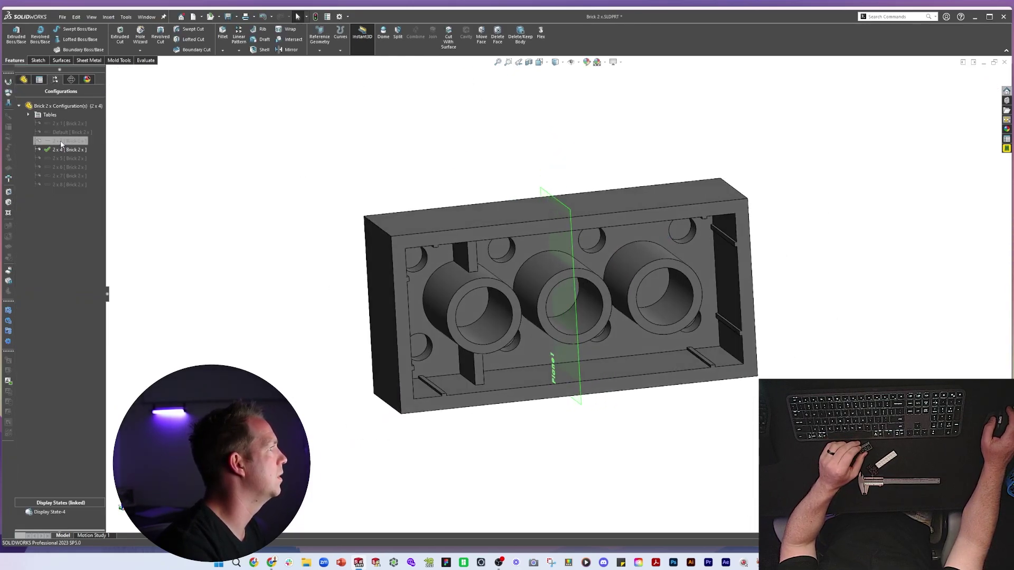
pyautogui.click(66, 264)
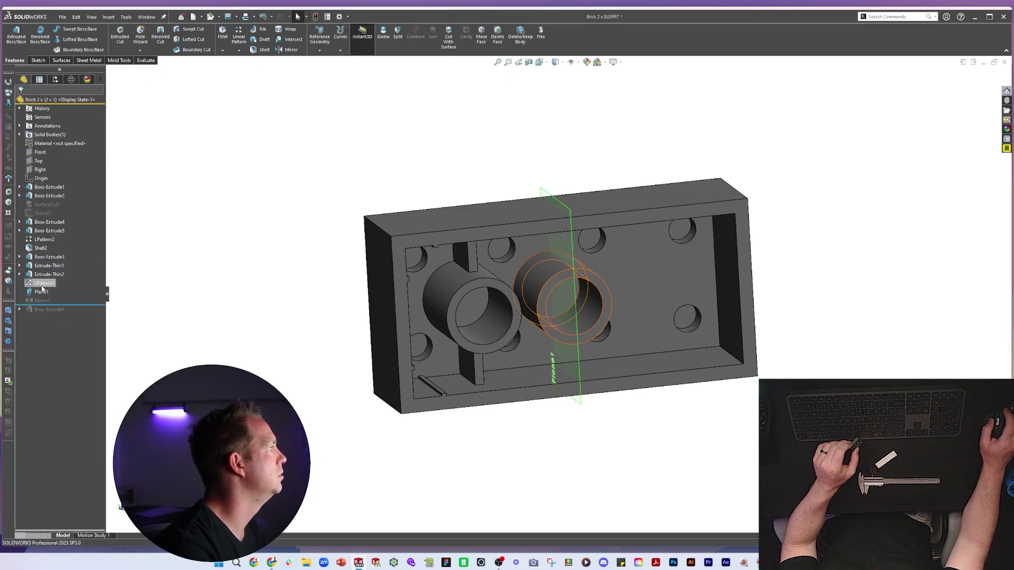
pyautogui.click(43, 283)
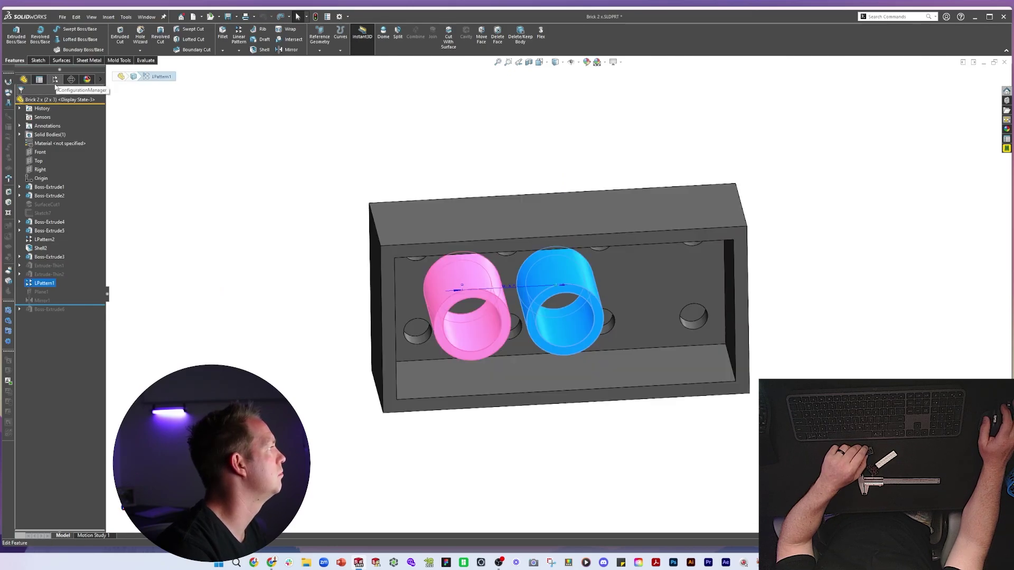
pyautogui.click(43, 256)
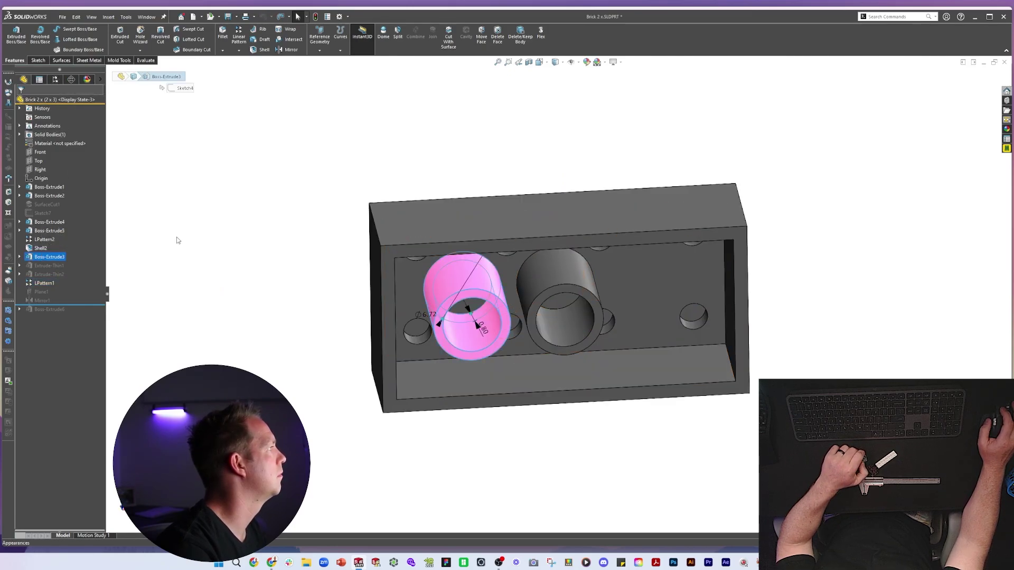
pyautogui.click(45, 239)
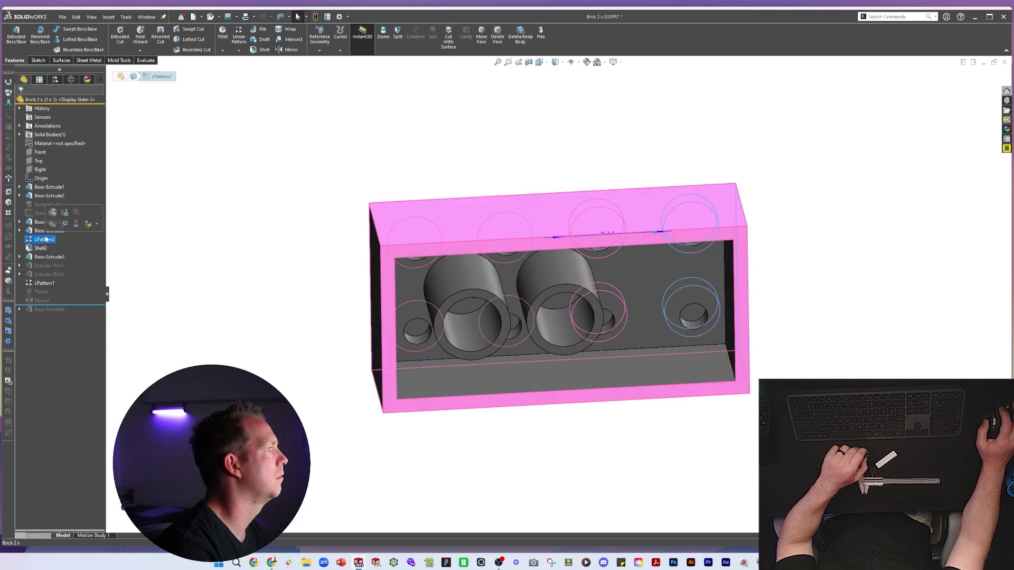
# Try to set the LPattern2 stud pattern to 1 instance directly on the 2 x 3 model
pyautogui.moveTo(551, 312); pyautogui.dragTo(550, 392, button='middle')
pyautogui.press('KP_1')
pyautogui.press('Return')
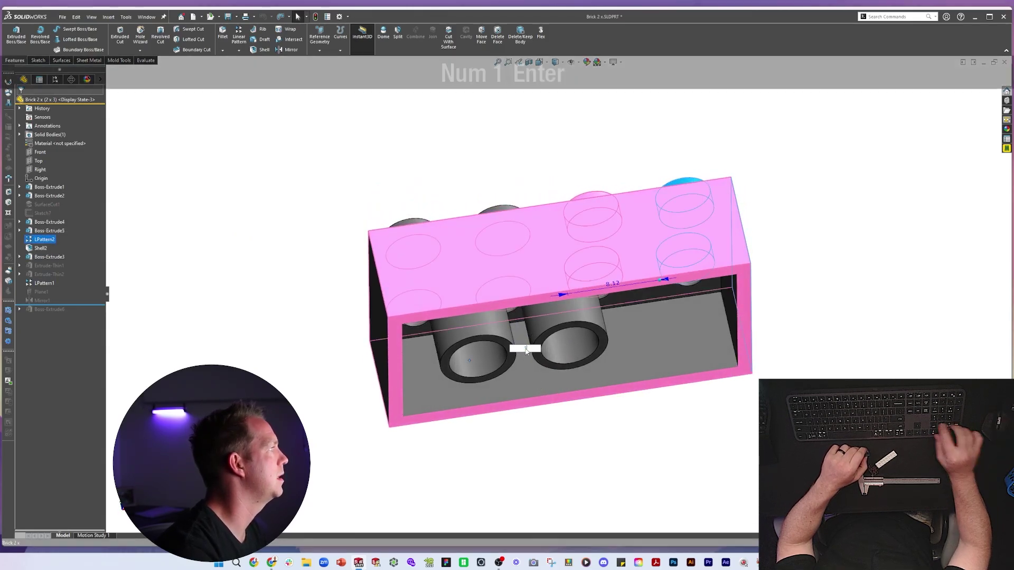
pyautogui.press('Escape')
pyautogui.press('Escape')
# Compare the brick's length across the Default, 2 x 4 and 2 x 5 configurations and return to 2 x 3
pyautogui.click(55, 79)
pyautogui.doubleClick(57, 133)
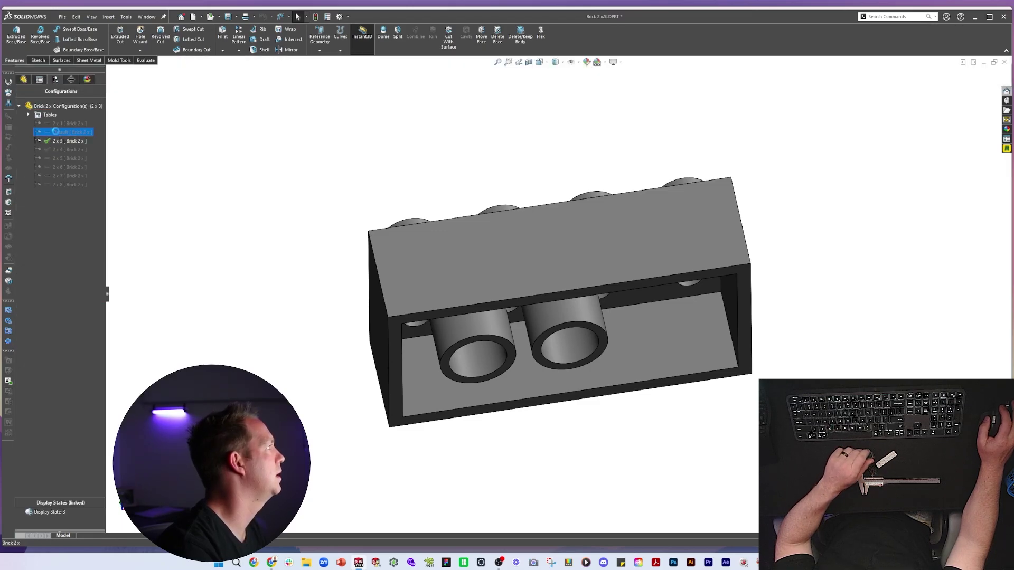
pyautogui.doubleClick(58, 149)
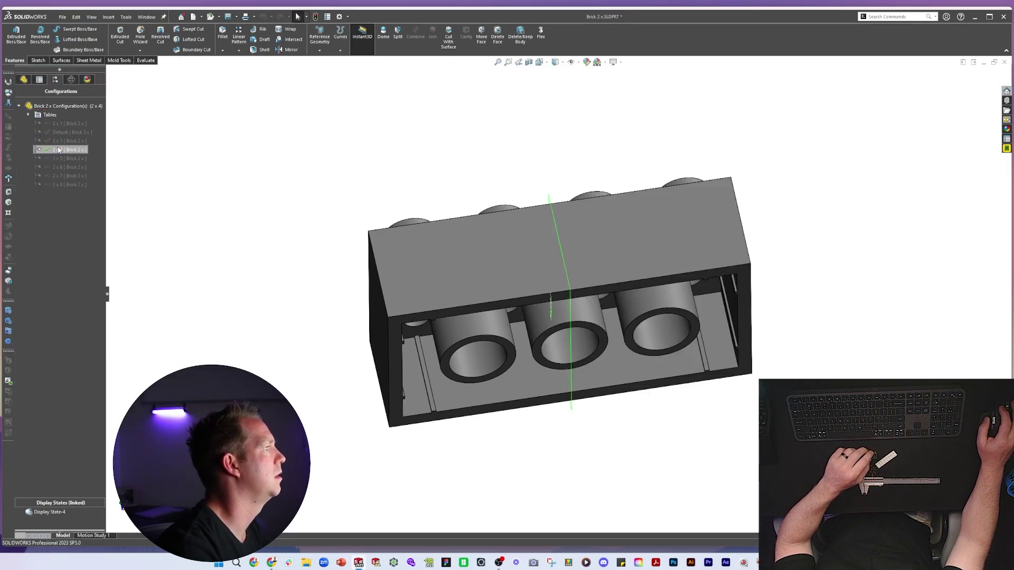
pyautogui.doubleClick(60, 159)
pyautogui.doubleClick(59, 150)
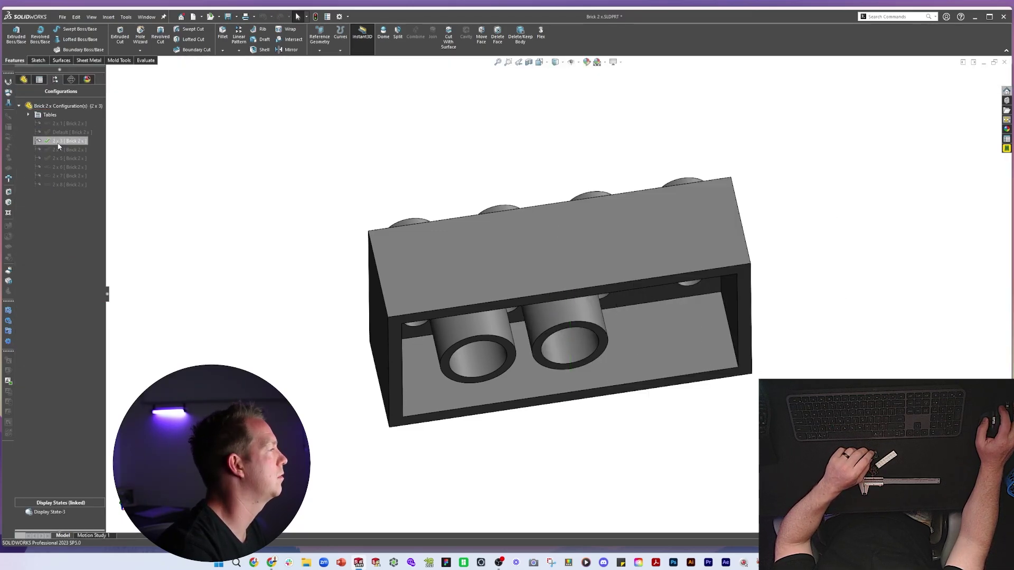
pyautogui.doubleClick(57, 140)
# Change the 2 x 3 configuration's LPattern2 instance count in the configuration table and suppress that stud pattern
pyautogui.doubleClick(34, 115)
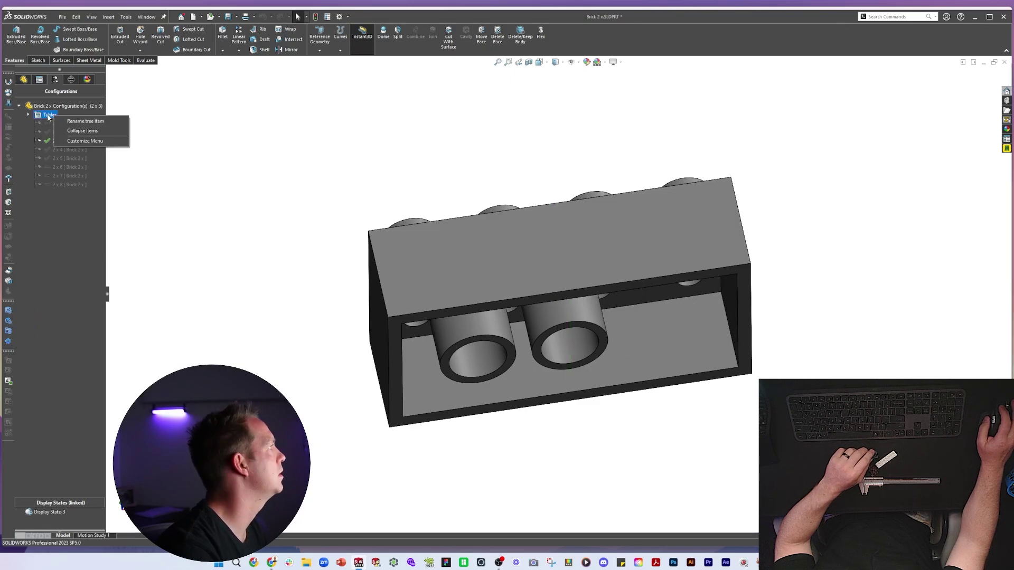
pyautogui.rightClick(58, 123)
pyautogui.click(79, 128)
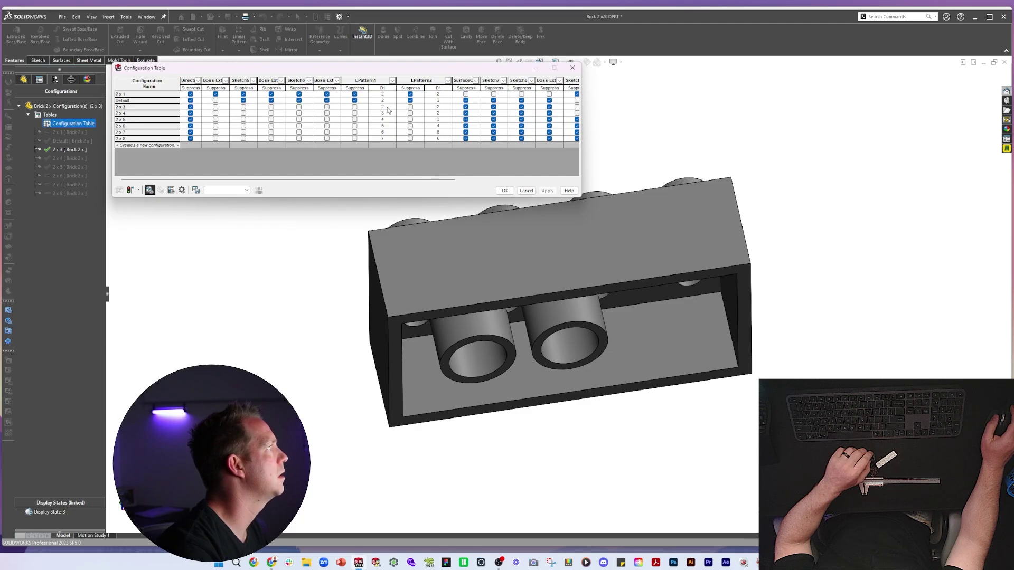
pyautogui.click(131, 107)
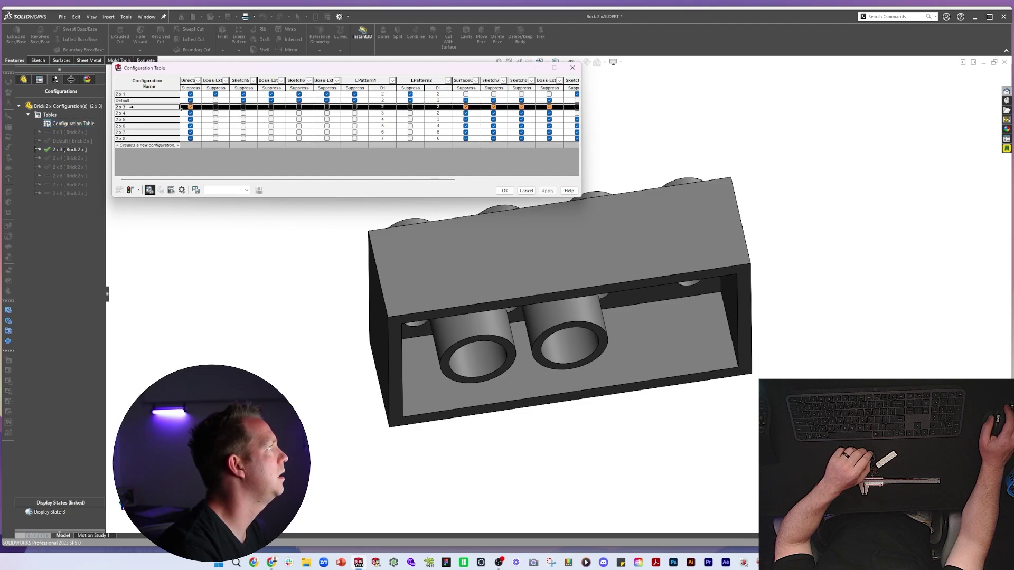
pyautogui.click(441, 107)
pyautogui.press('Return')
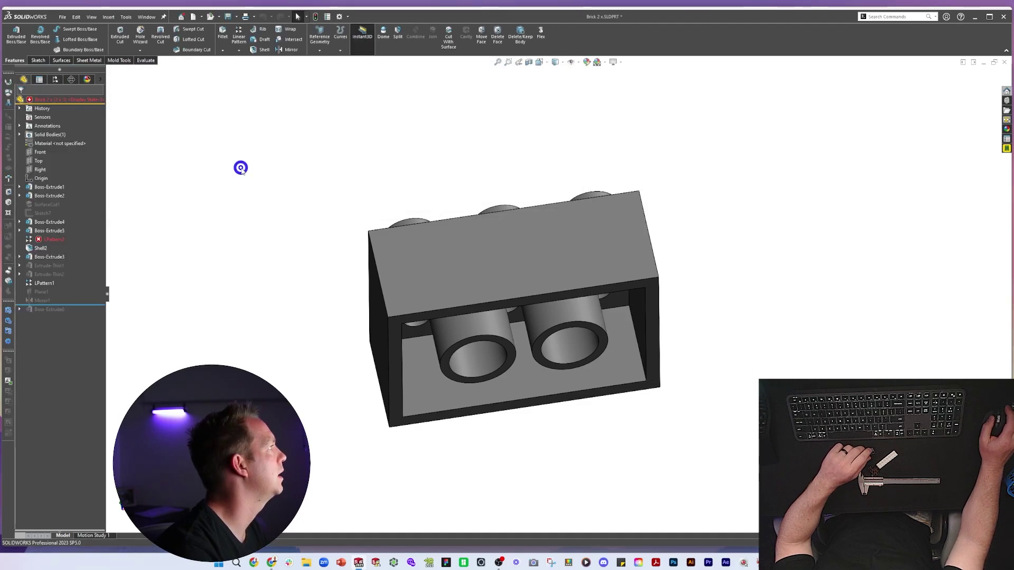
pyautogui.click(48, 239)
pyautogui.click(66, 213)
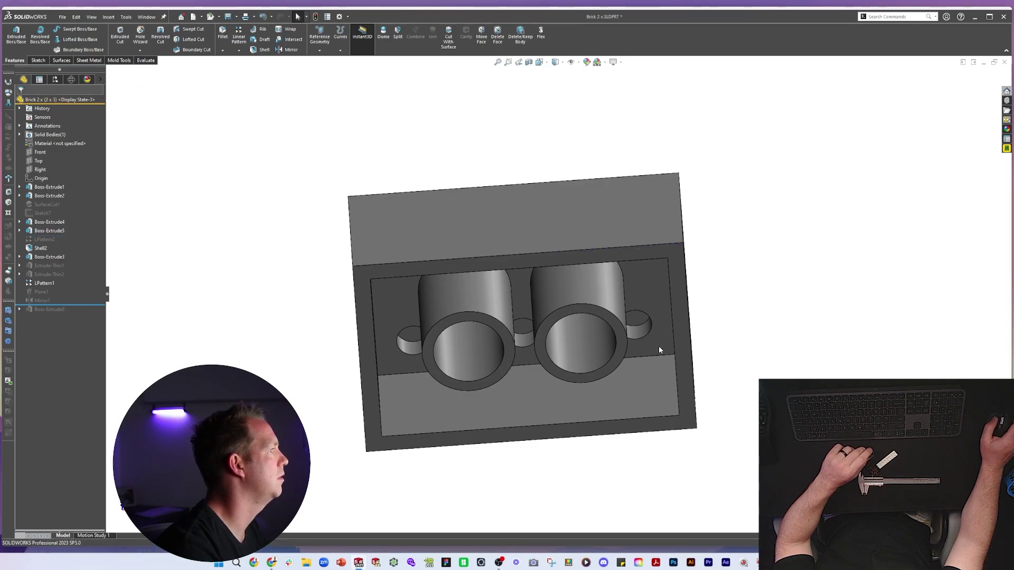
# Unsuppress the Extrude-Thin1 and Extrude-Thin2 ribs in the 2 x 3 configuration, keeping LPattern2 and Plane1 suppressed
pyautogui.moveTo(659, 350); pyautogui.dragTo(655, 295, button='middle')
pyautogui.click(40, 274)
pyautogui.click(67, 243)
pyautogui.click(45, 292)
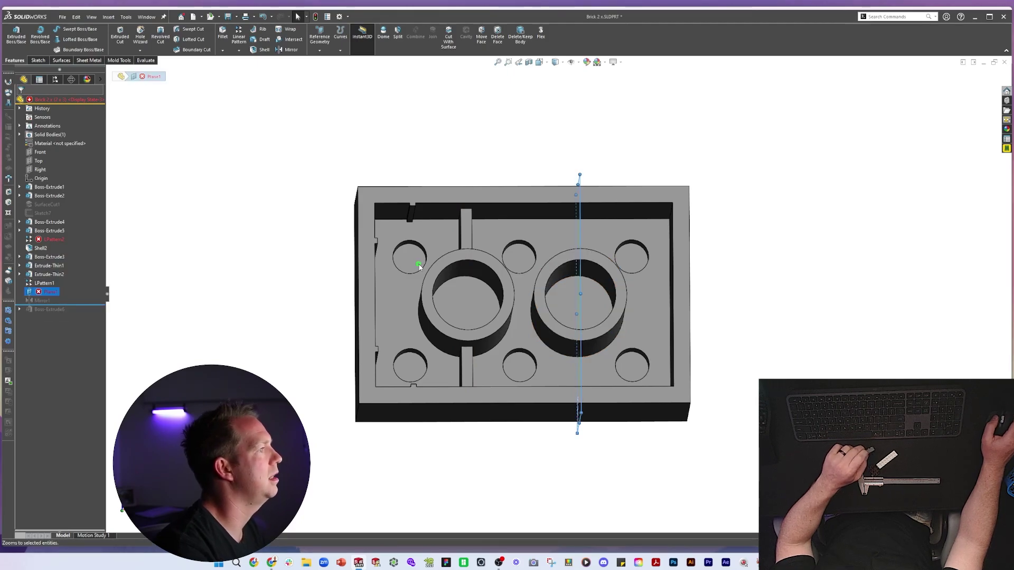
pyautogui.moveTo(416, 261); pyautogui.dragTo(447, 253, button='middle')
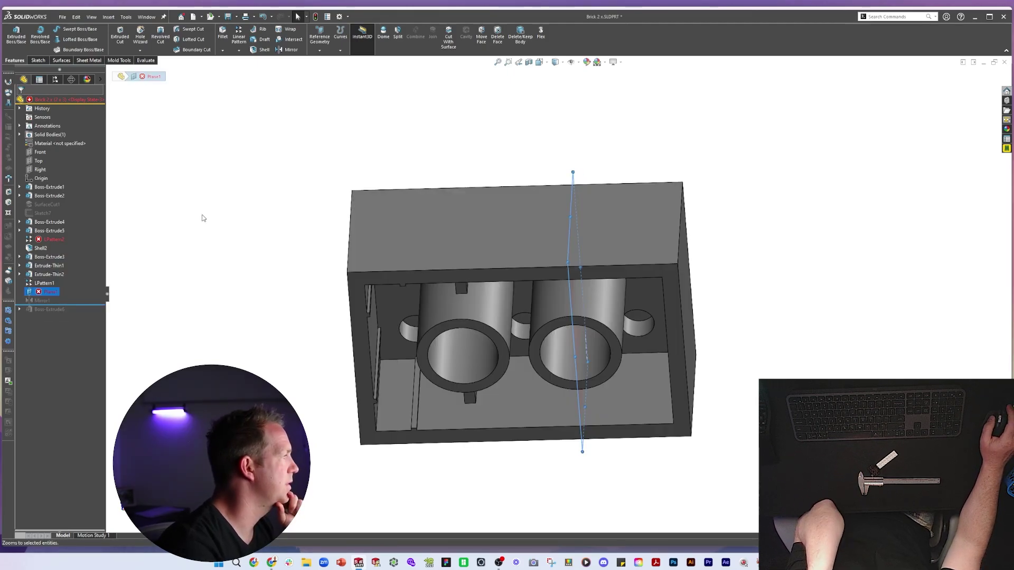
pyautogui.moveTo(494, 288)
pyautogui.mouseDown(button='middle')
pyautogui.moveTo(498, 231)
pyautogui.moveTo(504, 302)
pyautogui.moveTo(507, 281)
pyautogui.mouseUp(button='middle')
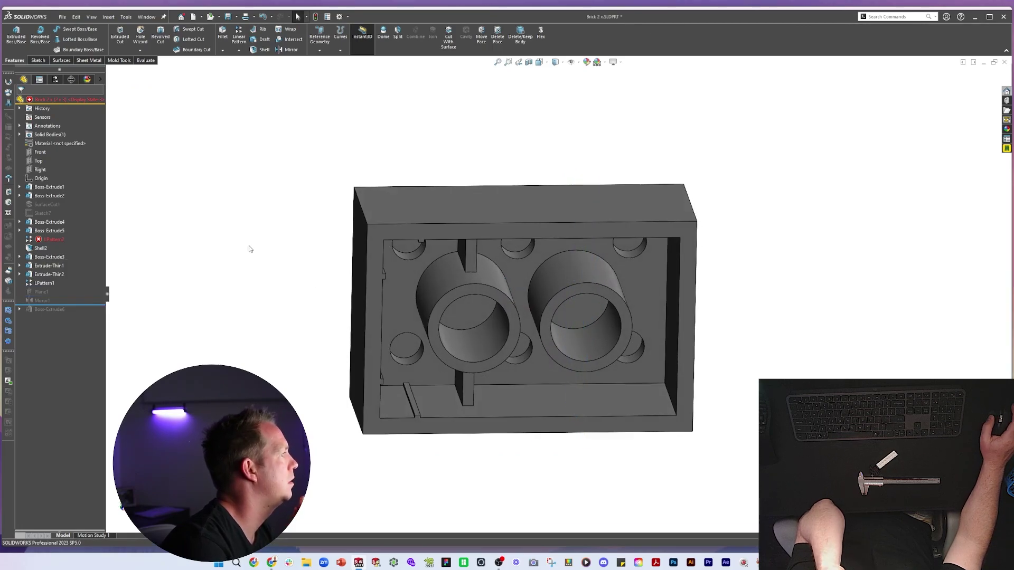
pyautogui.moveTo(218, 348); pyautogui.dragTo(232, 337, button='middle')
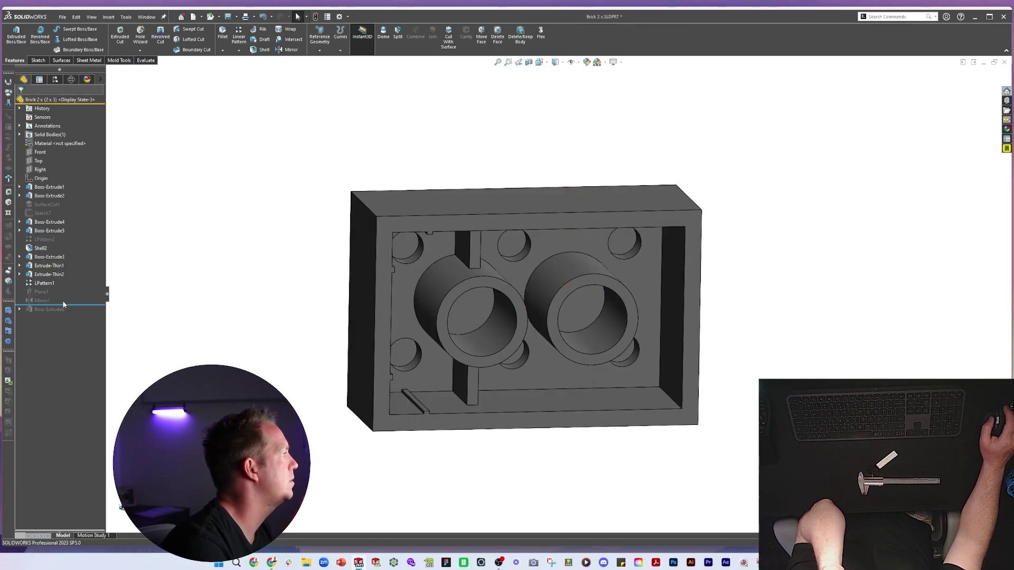
# Create a reference plane midway between the 2 x 3 brick's two short end faces
pyautogui.moveTo(73, 305); pyautogui.dragTo(72, 297)
pyautogui.click(361, 303)
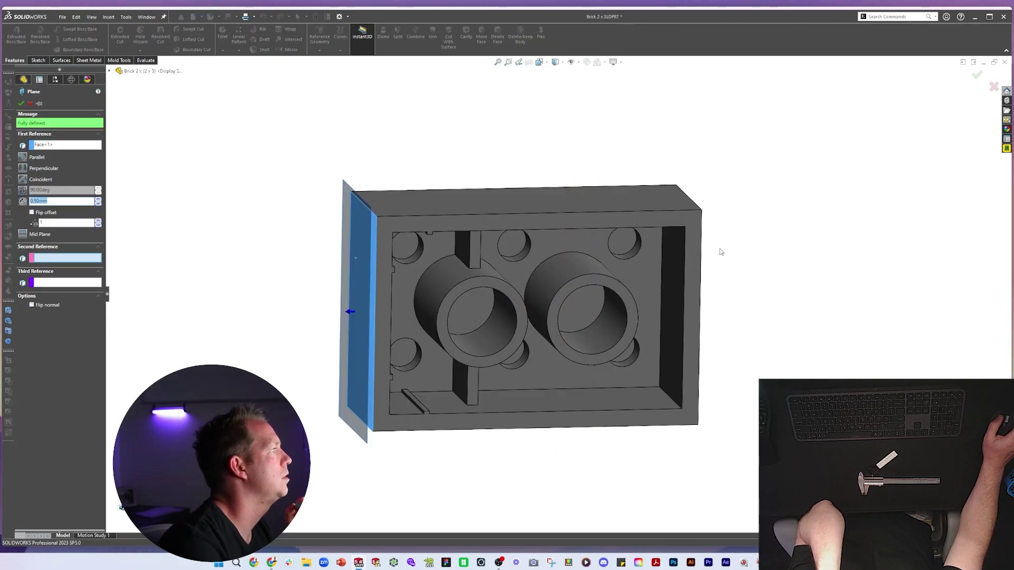
pyautogui.moveTo(720, 251); pyautogui.dragTo(679, 270, button='middle')
pyautogui.click(680, 270)
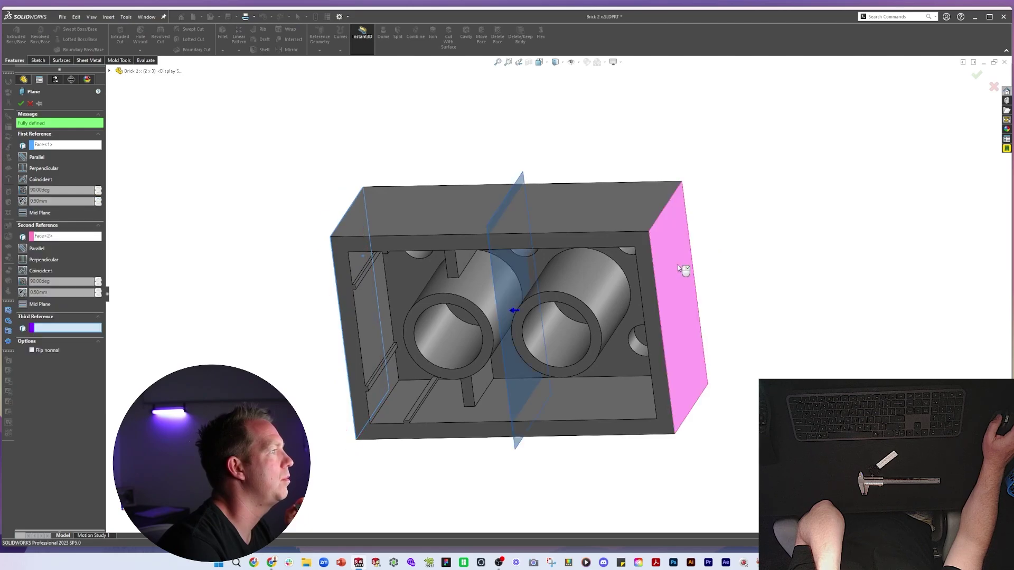
pyautogui.rightClick(680, 271)
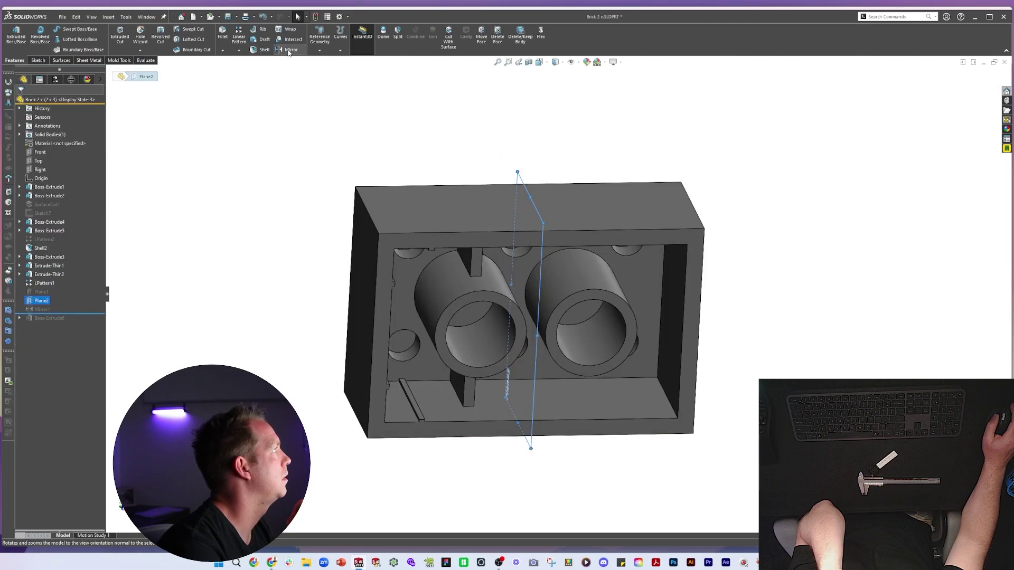
# Mirror the Extrude-Thin2 wall ribs and the Extrude-Thin1 tube ribs about the 2 x 3 brick's new mid plane
pyautogui.click(289, 50)
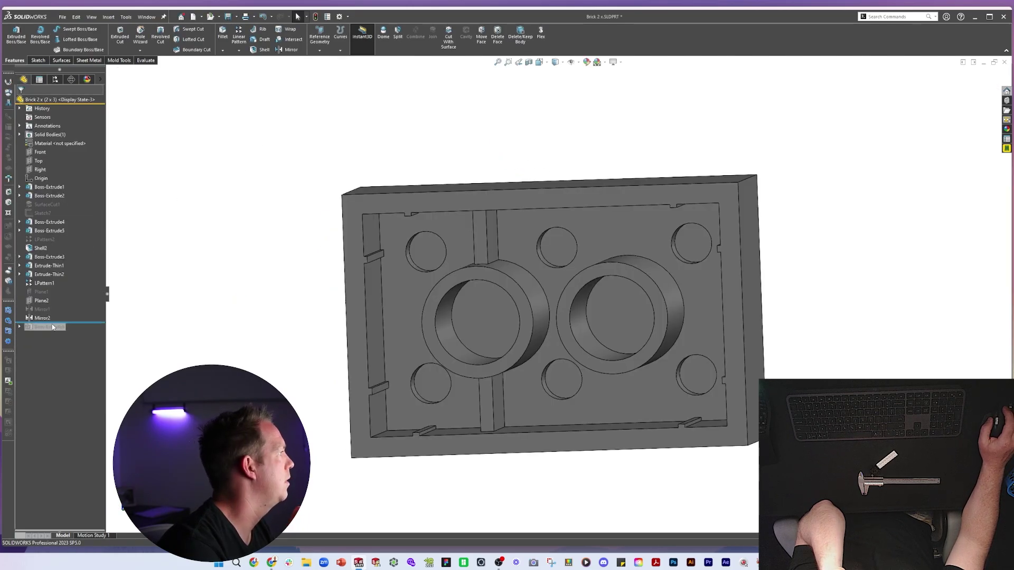
pyautogui.click(32, 320)
pyautogui.click(40, 297)
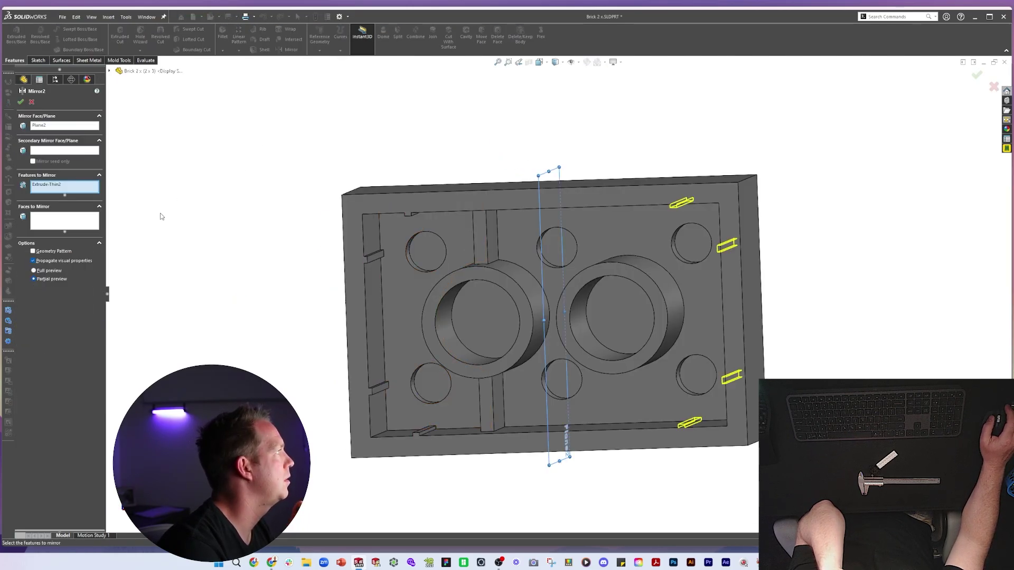
pyautogui.press('Return')
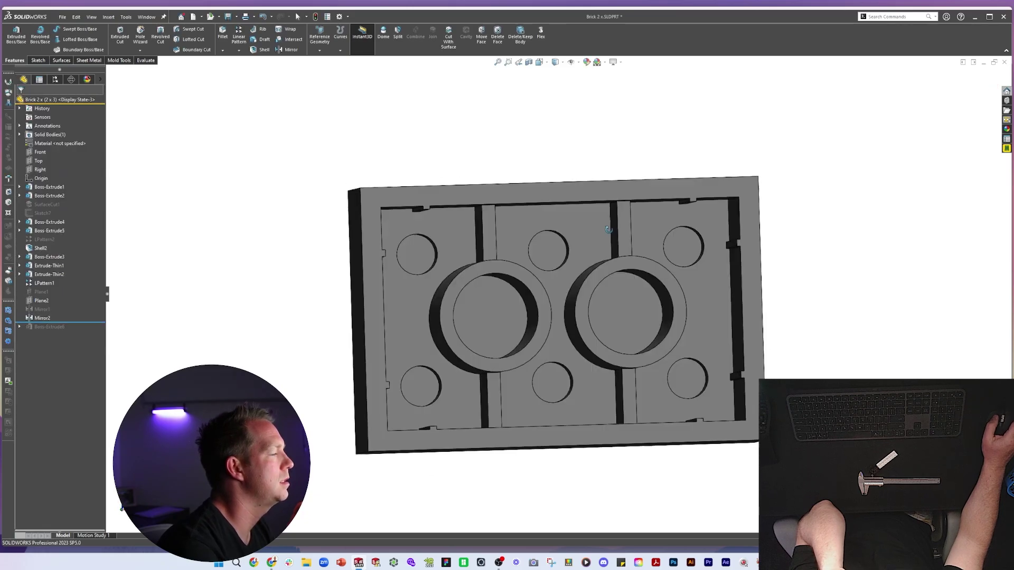
pyautogui.moveTo(595, 216); pyautogui.dragTo(597, 264, button='middle')
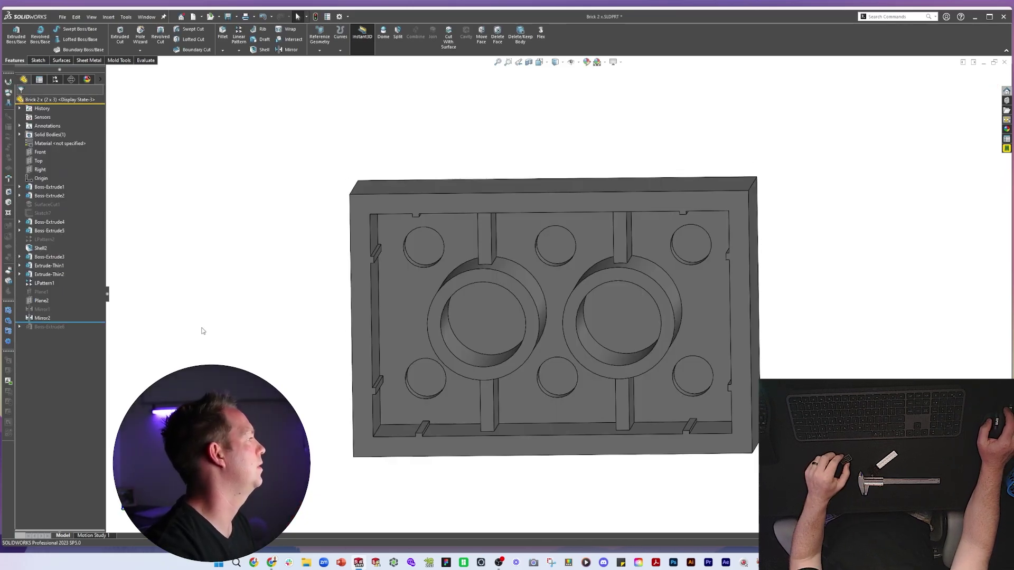
pyautogui.moveTo(549, 287); pyautogui.dragTo(552, 215, button='middle')
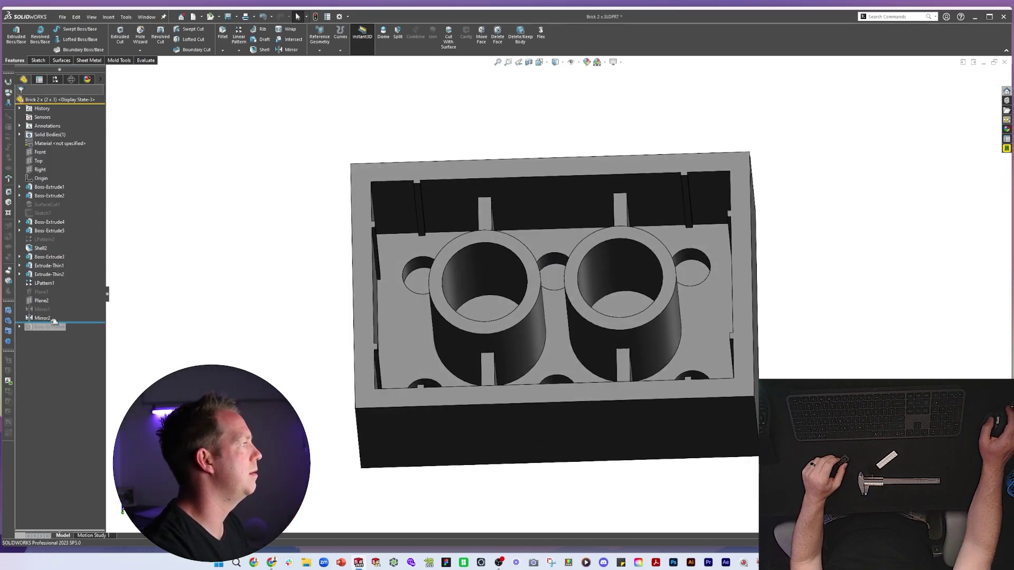
# Expand the Extrude-Thin2 wall ribs and access their underlying sketch
pyautogui.click(19, 275)
pyautogui.click(40, 283)
pyautogui.click(79, 262)
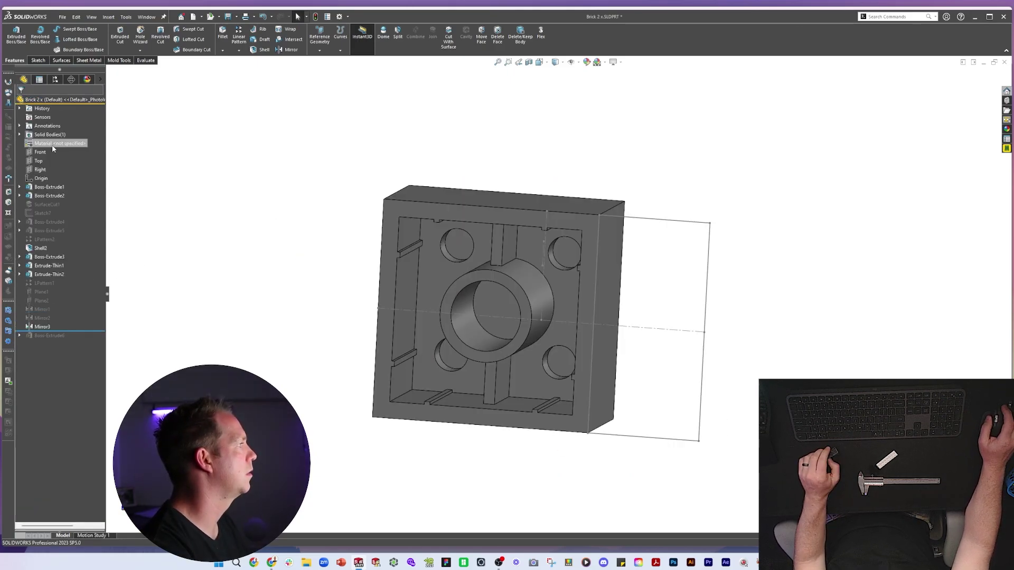
# Activate the 2 x 3 configuration and examine its underside ribs and feature suppression
pyautogui.click(54, 79)
pyautogui.doubleClick(62, 153)
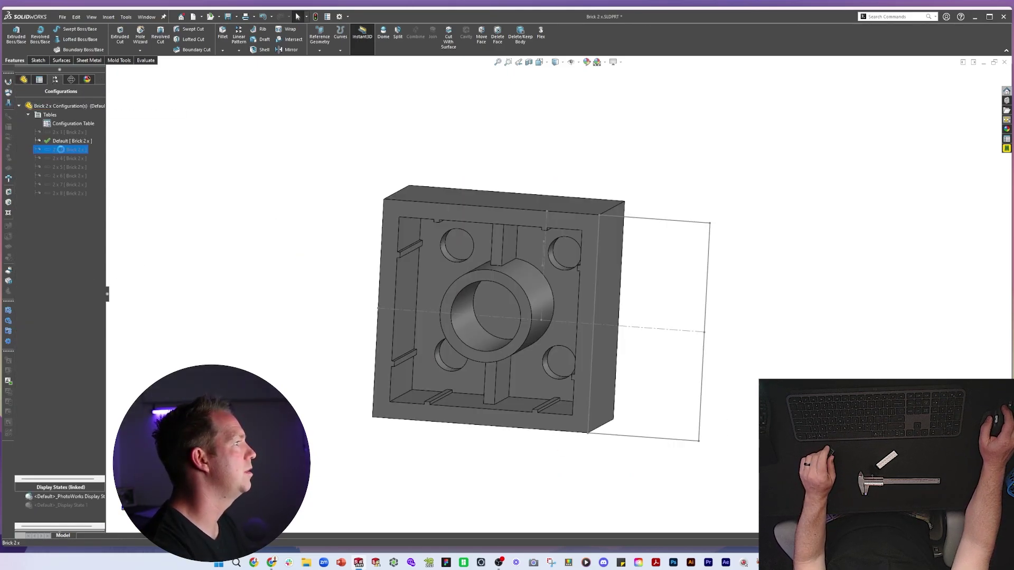
pyautogui.moveTo(517, 222); pyautogui.dragTo(544, 333, button='middle')
pyautogui.moveTo(523, 222); pyautogui.dragTo(554, 169, button='middle')
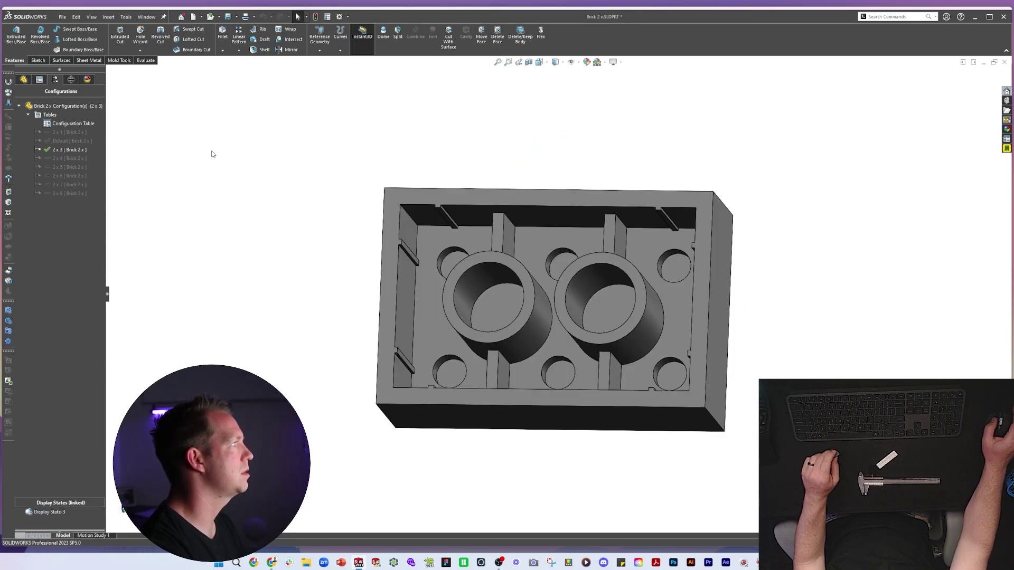
pyautogui.click(24, 79)
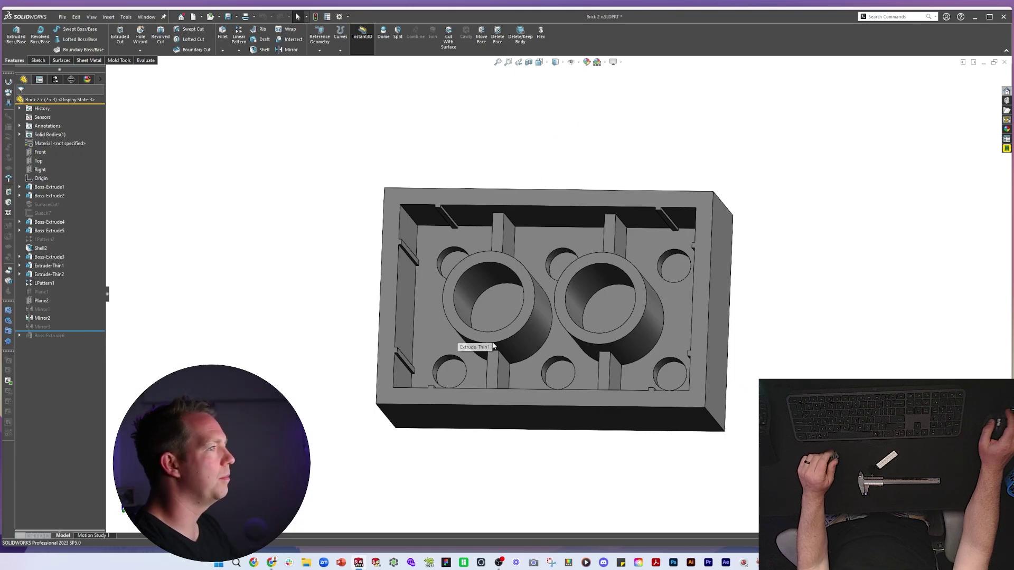
pyautogui.moveTo(653, 304); pyautogui.dragTo(622, 259, button='middle')
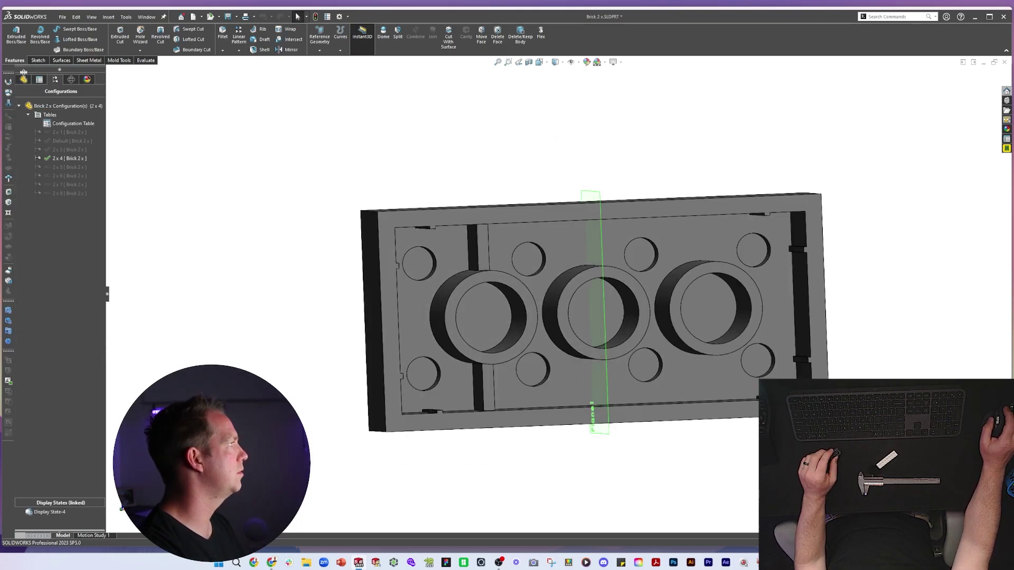
# Add the Extrude-Thin1 ribs to the LPattern1 tube pattern and remove them from the 2 x 3 configuration's Mirror2
pyautogui.click(24, 79)
pyautogui.moveTo(342, 262); pyautogui.dragTo(345, 310, button='middle')
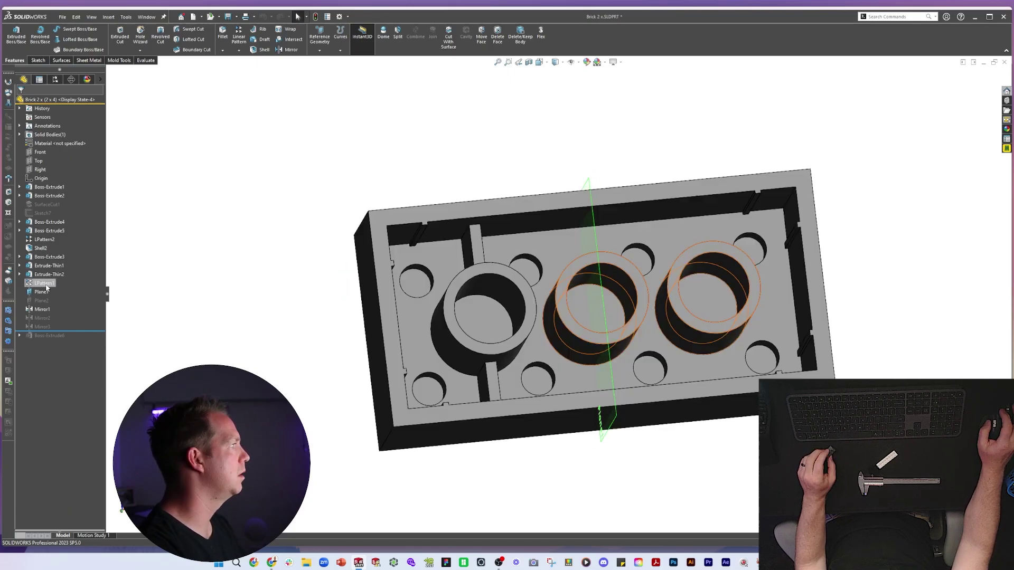
pyautogui.click(44, 284)
pyautogui.click(54, 263)
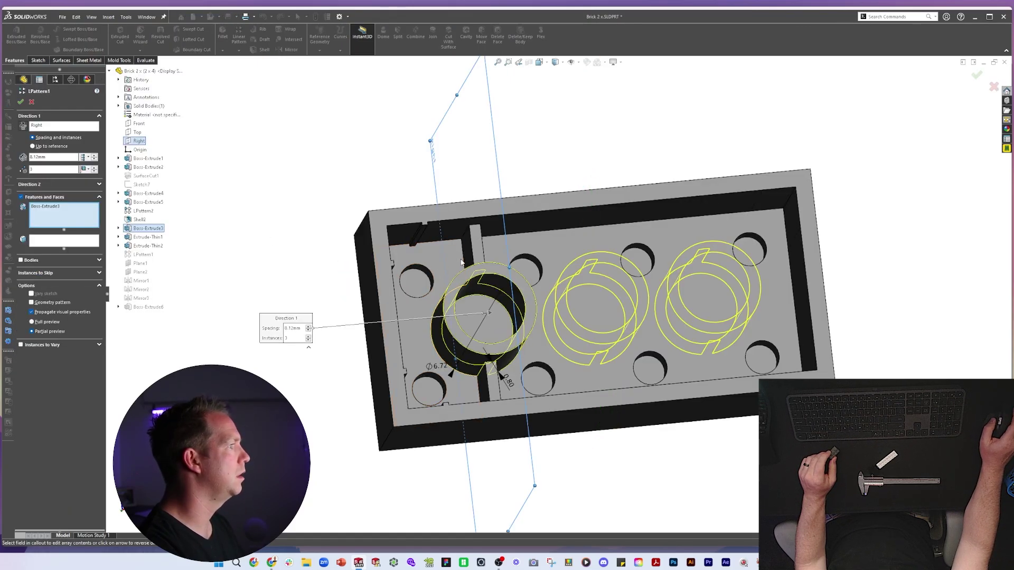
pyautogui.press('Return')
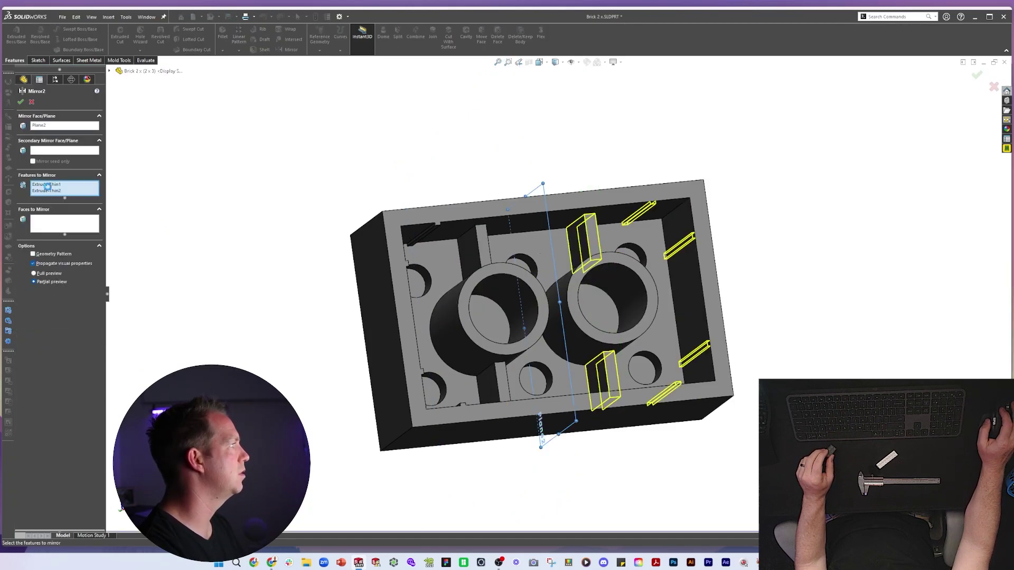
pyautogui.press('Return')
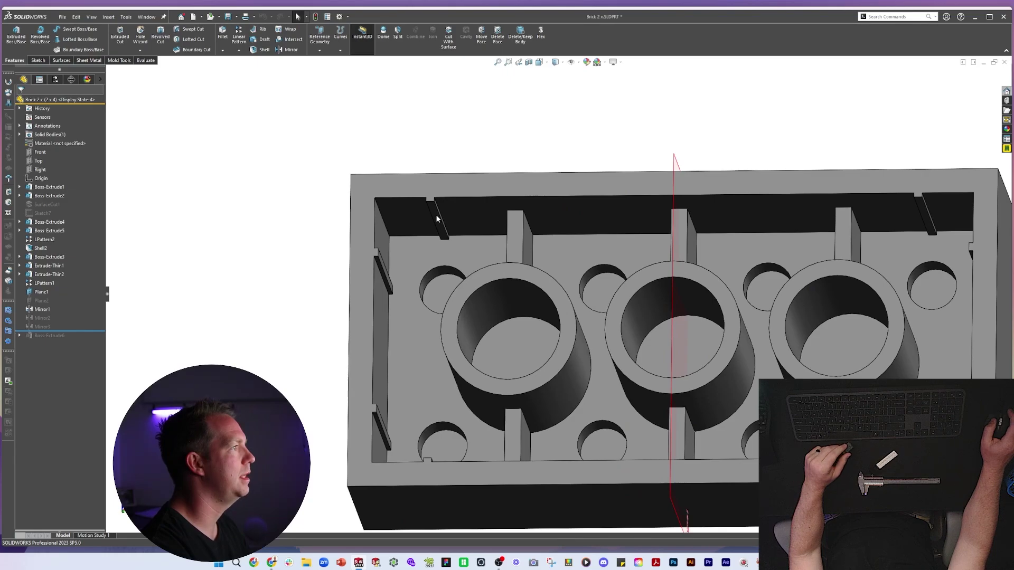
# Identify the feature behind the long-wall ribs and check which features LPattern1 repeats
pyautogui.click(436, 218)
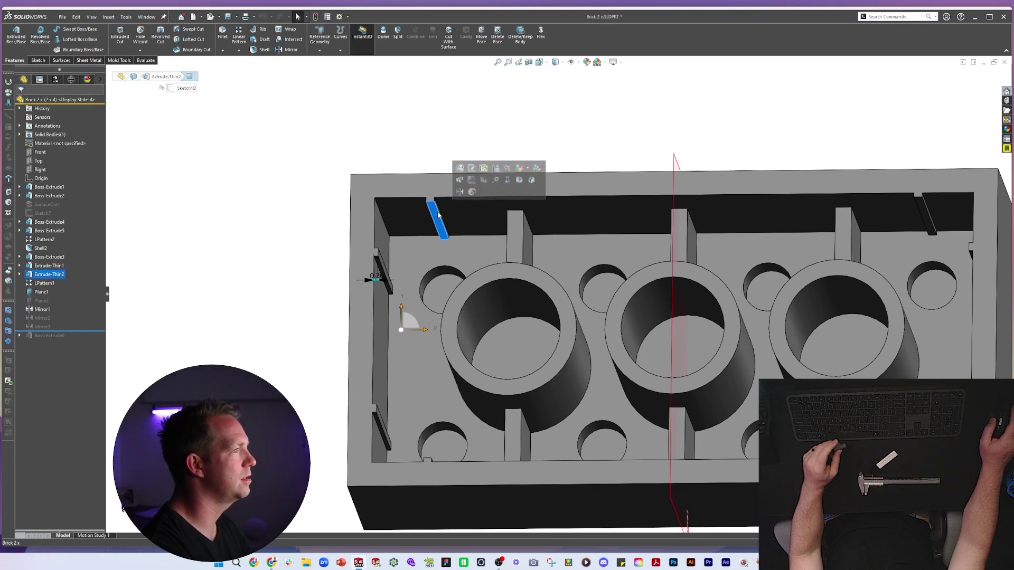
pyautogui.click(44, 283)
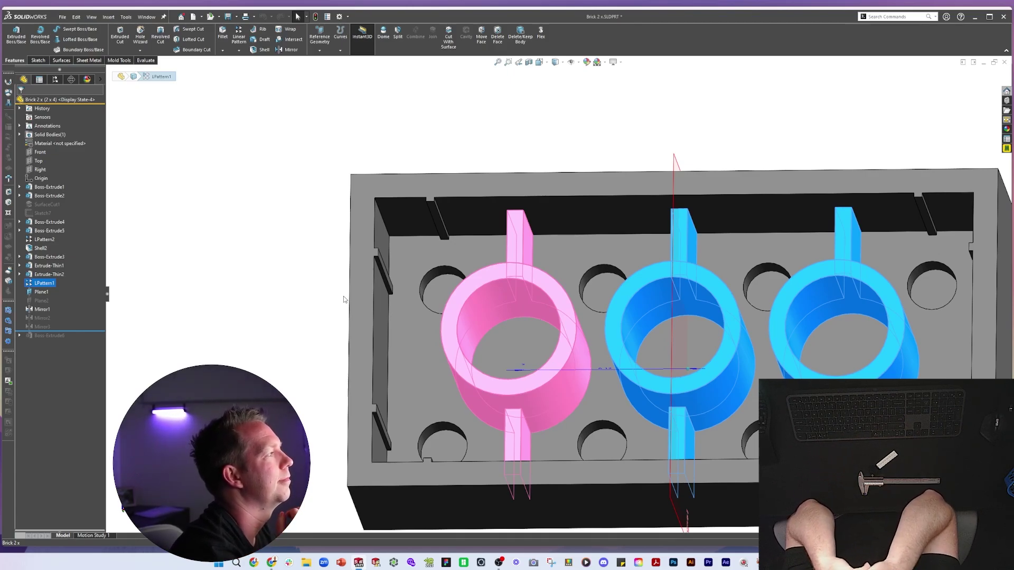
pyautogui.click(30, 276)
pyautogui.click(63, 249)
pyautogui.doubleClick(185, 285)
# Edit Extrude-Thin2 so that its selected contours cover only the two short end-wall ribs
pyautogui.click(46, 276)
pyautogui.click(55, 253)
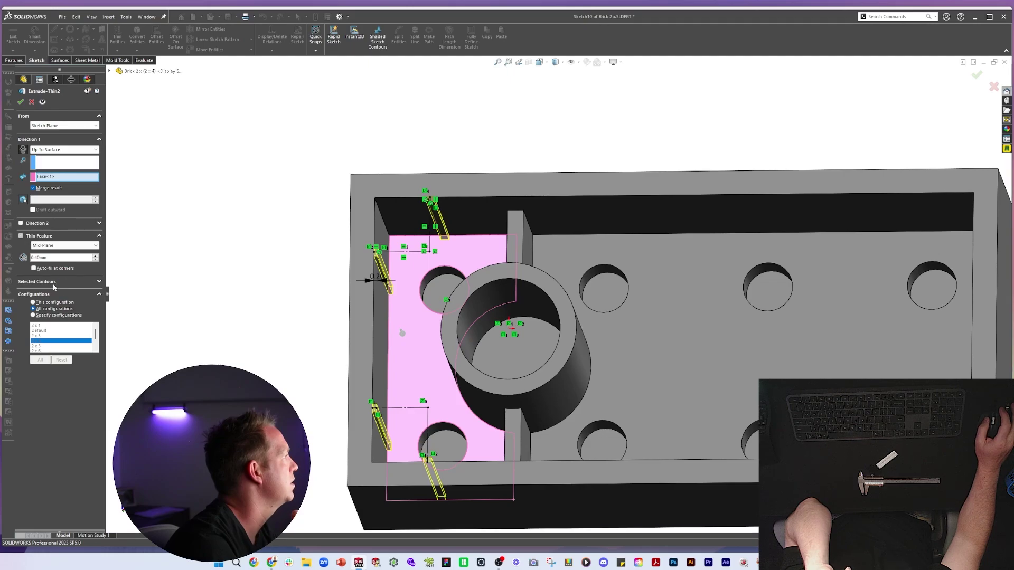
pyautogui.click(54, 282)
pyautogui.scroll(-3, 395, 261)
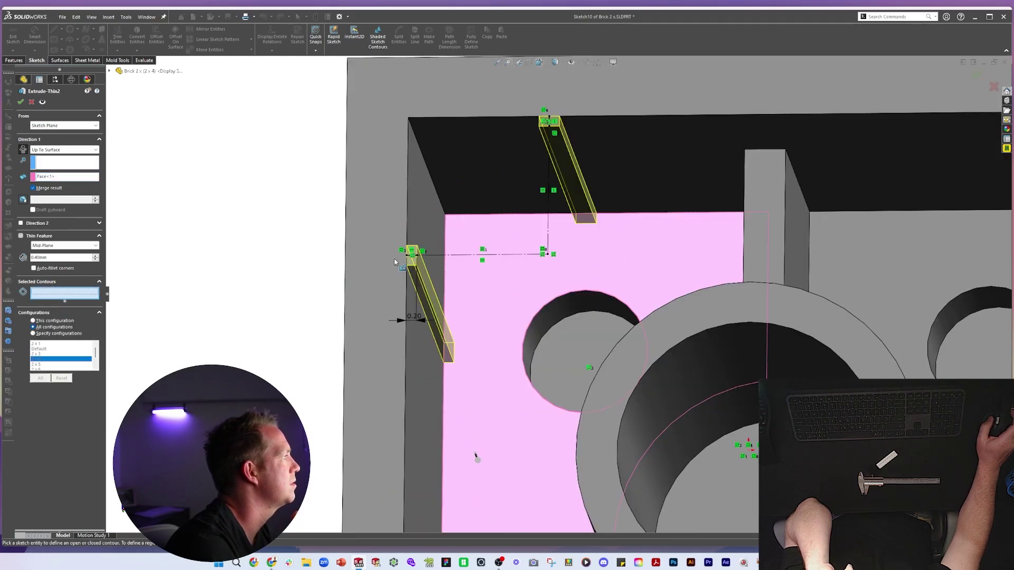
pyautogui.scroll(-4, 415, 260)
pyautogui.click(445, 261)
pyautogui.scroll(5, 445, 261)
pyautogui.click(508, 427)
pyautogui.rightClick(508, 427)
pyautogui.scroll(4, 560, 361)
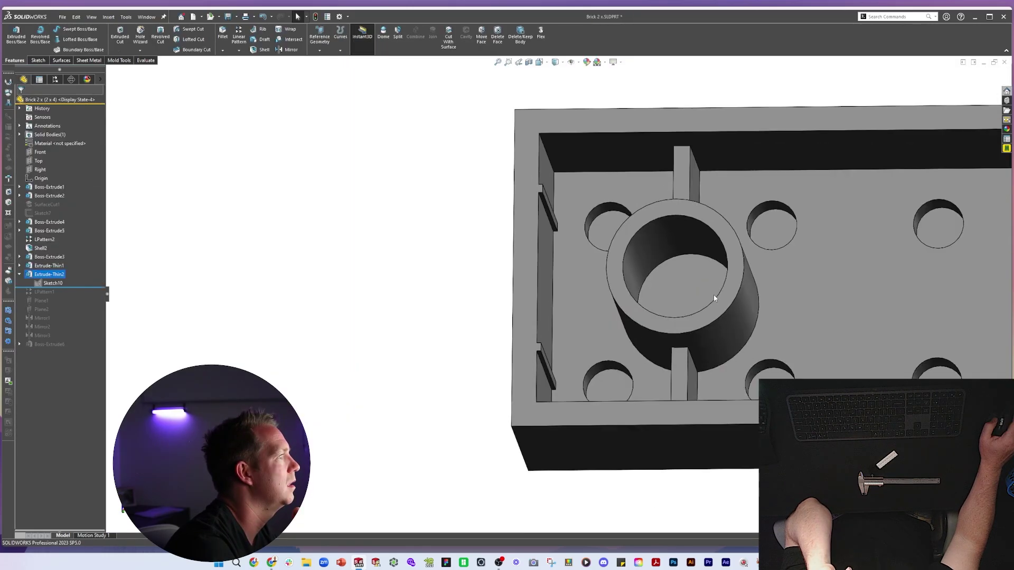
# Start a mid-plane thin extrude of 0.40 mm from Sketch10, up to the brick's inner floor face
pyautogui.scroll(2, 715, 297)
pyautogui.click(176, 301)
pyautogui.click(53, 283)
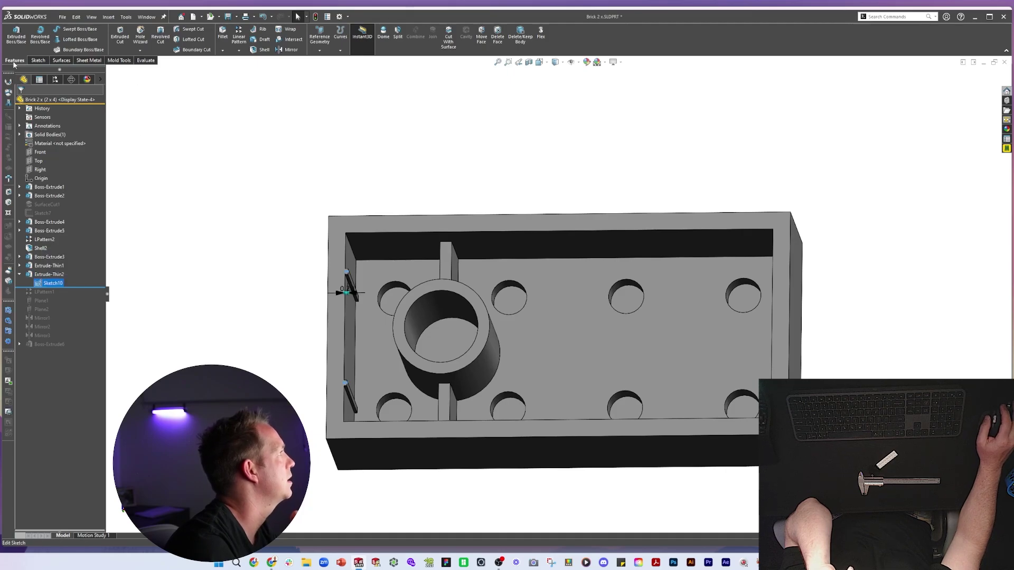
pyautogui.click(16, 34)
pyautogui.click(56, 247)
pyautogui.click(54, 259)
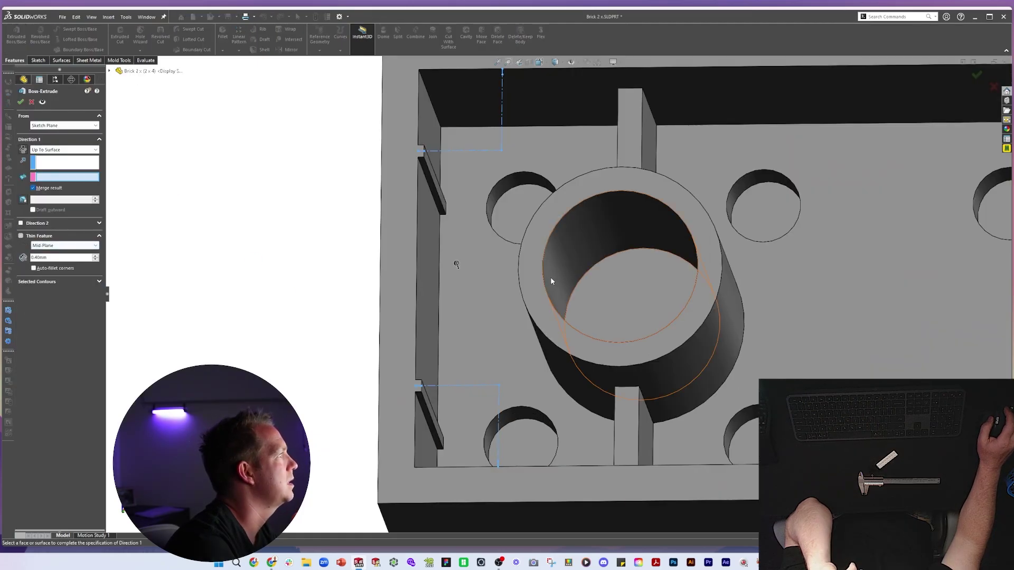
pyautogui.click(506, 293)
# Select only the two long-wall rib contours for the new thin extrude and finish it
pyautogui.click(67, 283)
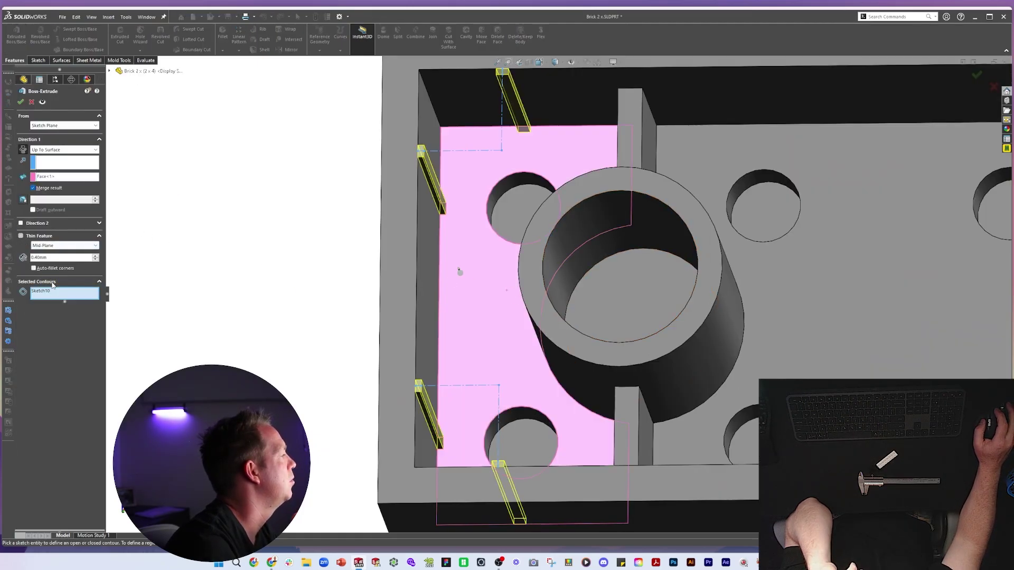
pyautogui.scroll(-2, 530, 117)
pyautogui.scroll(-2, 529, 115)
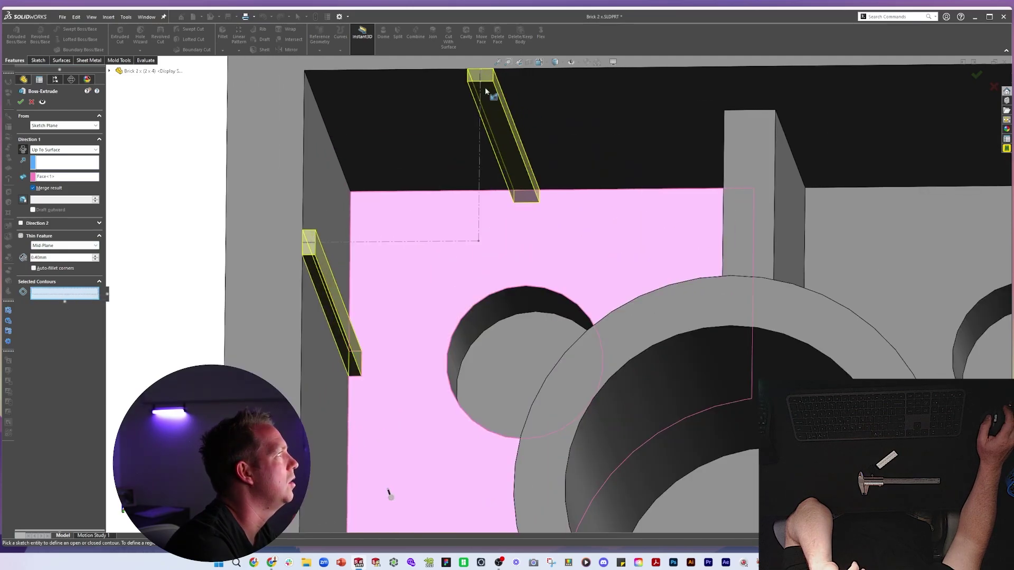
pyautogui.click(482, 78)
pyautogui.scroll(4, 502, 411)
pyautogui.scroll(-3, 533, 458)
pyautogui.click(533, 457)
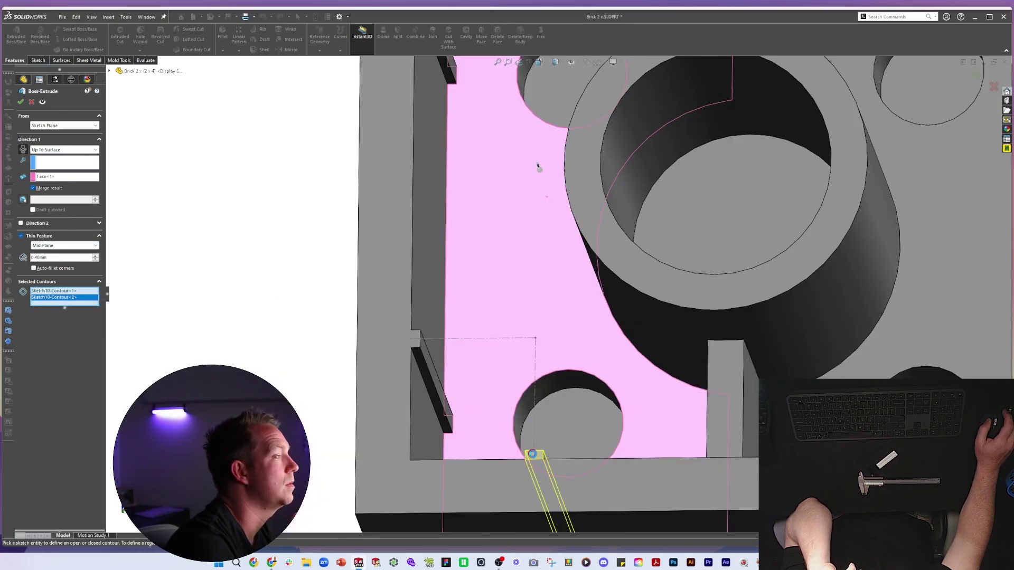
pyautogui.rightClick(532, 454)
pyautogui.scroll(8, 689, 278)
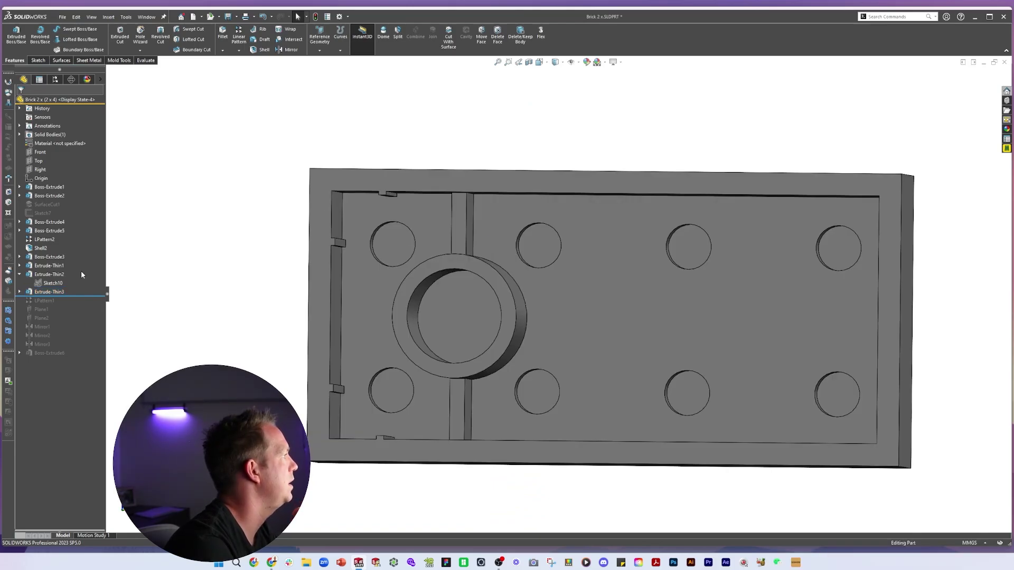
# Highlight Extrude-Thin2 and Extrude-Thin3 to check which wall ribs each one creates
pyautogui.click(48, 274)
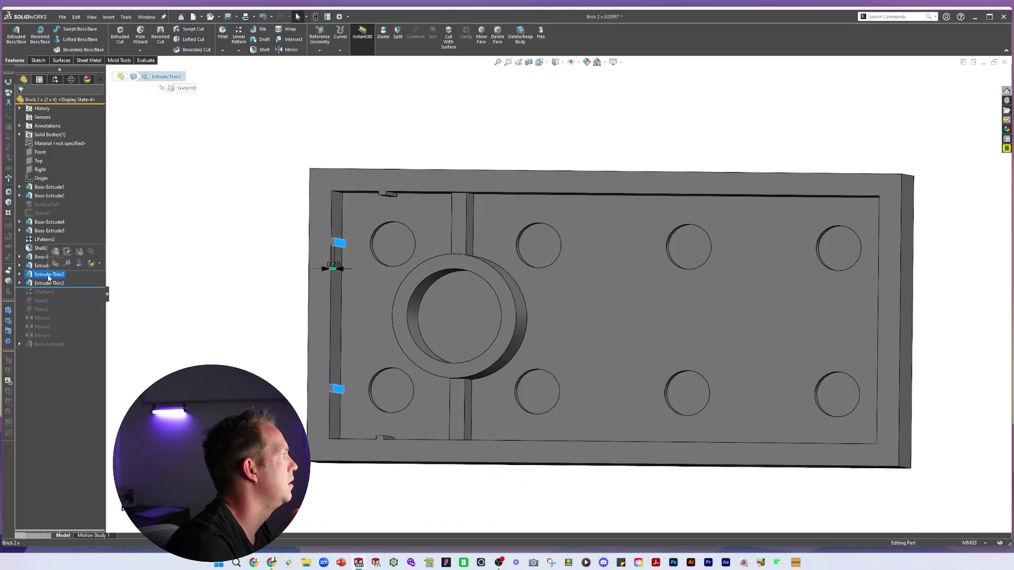
pyautogui.click(49, 283)
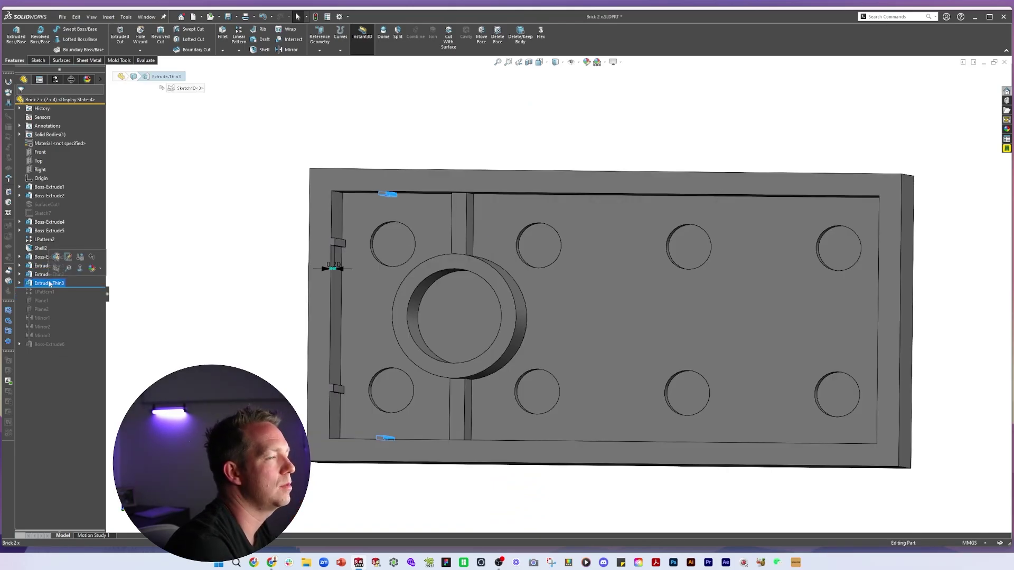
pyautogui.keyDown('ctrl'); pyautogui.click(49, 274); pyautogui.keyUp('ctrl')
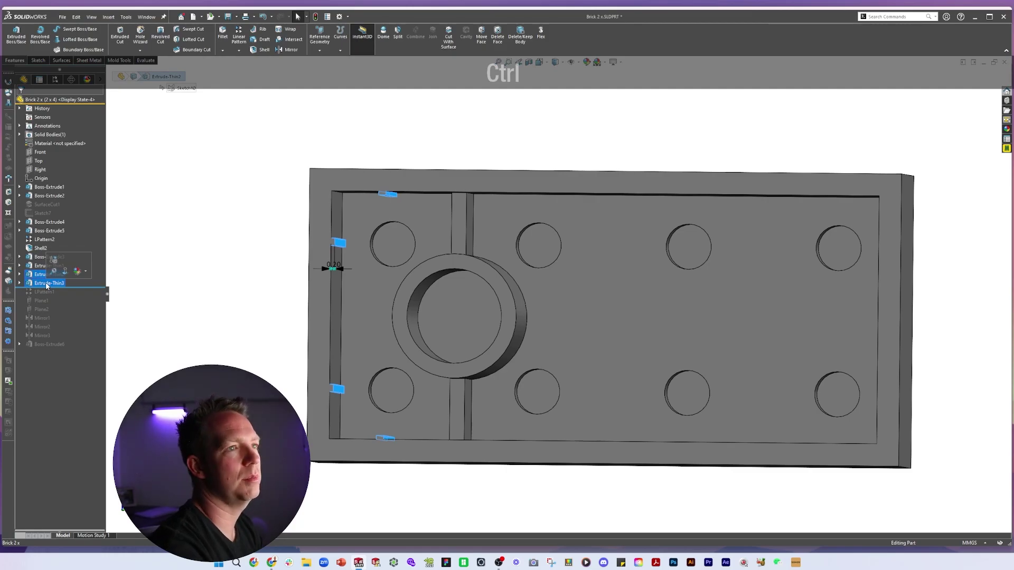
pyautogui.click(51, 285)
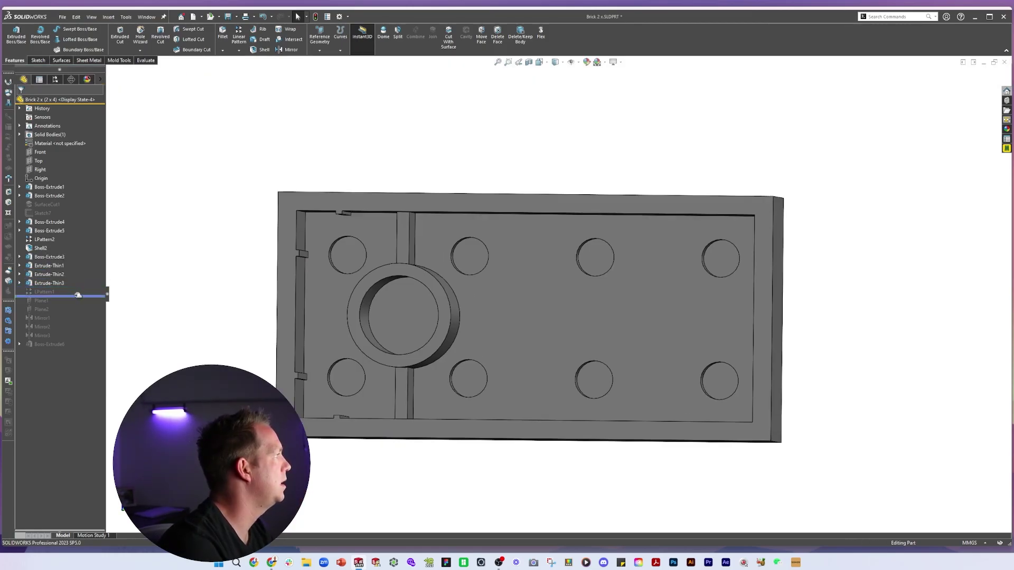
# Roll the model forward past LPattern1 and add the Extrude-Thin3 long-wall ribs to that pattern
pyautogui.moveTo(78, 295); pyautogui.dragTo(77, 296)
pyautogui.click(46, 292)
pyautogui.click(47, 271)
pyautogui.moveTo(276, 256); pyautogui.dragTo(296, 202, button='middle')
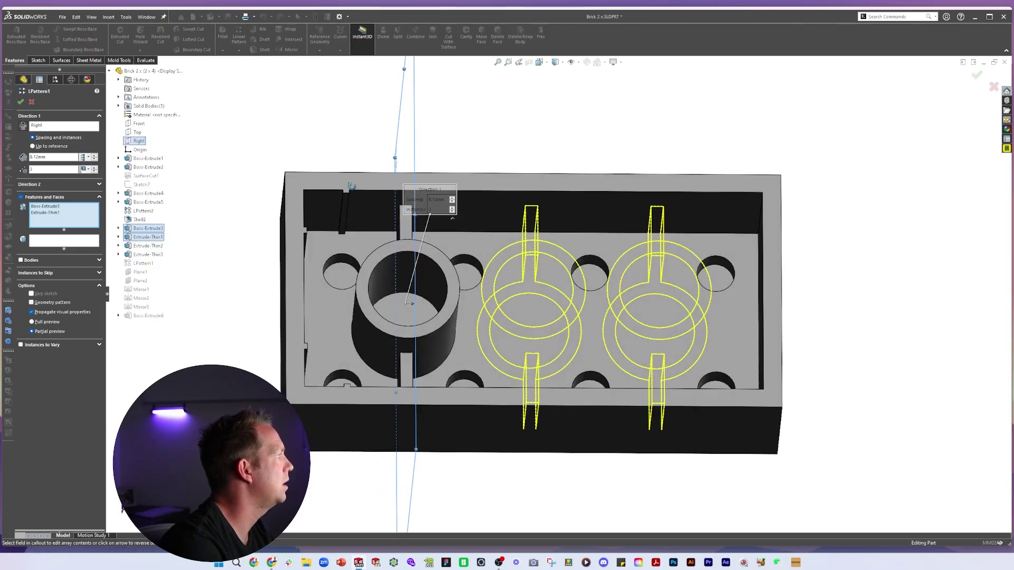
pyautogui.scroll(-2, 297, 201)
pyautogui.click(360, 219)
pyautogui.rightClick(361, 219)
# Roll the model forward past Mirror1 and add the Extrude-Thin3 ribs to its mirrored features
pyautogui.moveTo(75, 296); pyautogui.dragTo(77, 322)
pyautogui.click(41, 318)
pyautogui.click(44, 297)
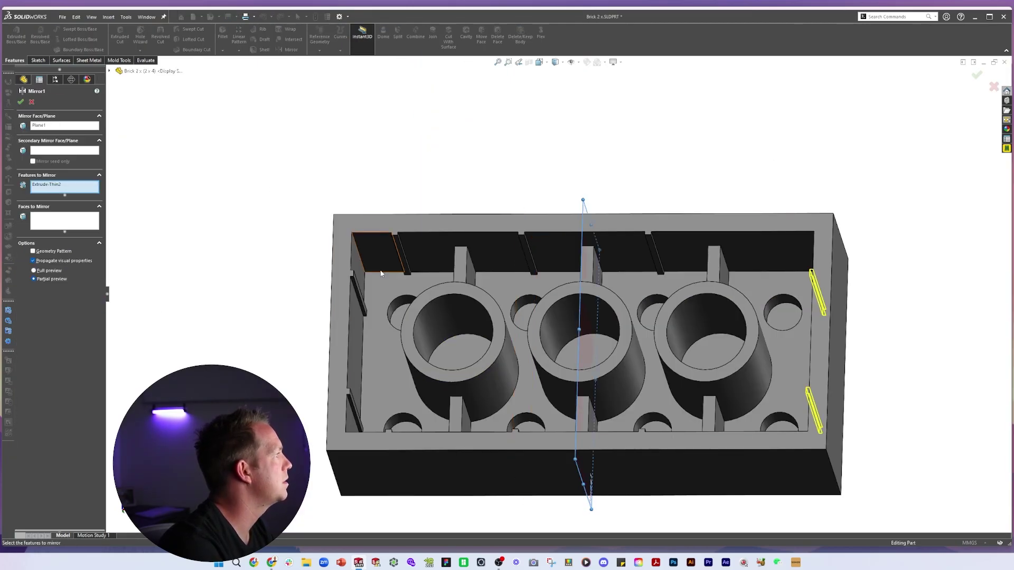
pyautogui.scroll(5, 381, 273)
pyautogui.click(449, 249)
pyautogui.press('f')
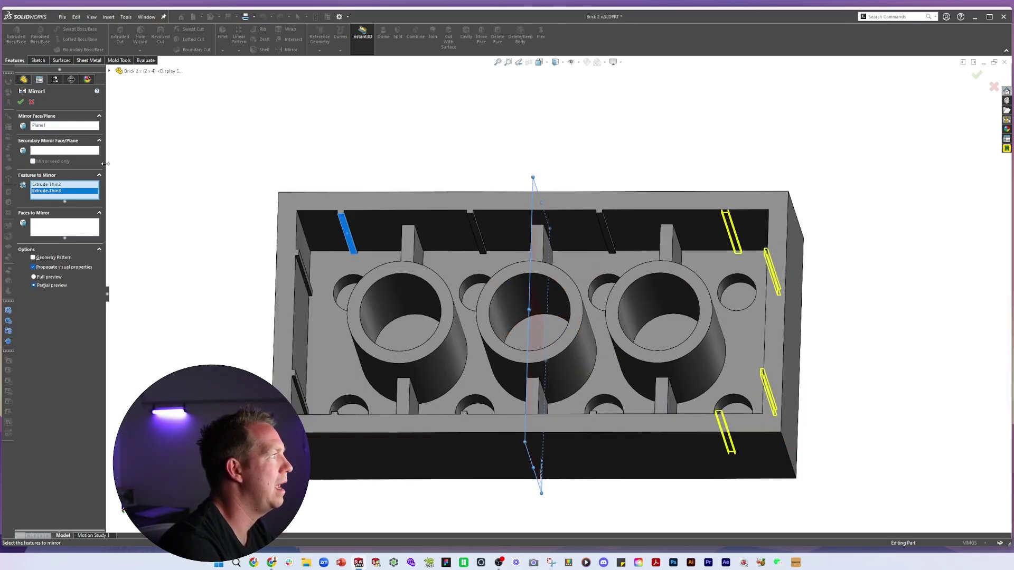
pyautogui.press('Return')
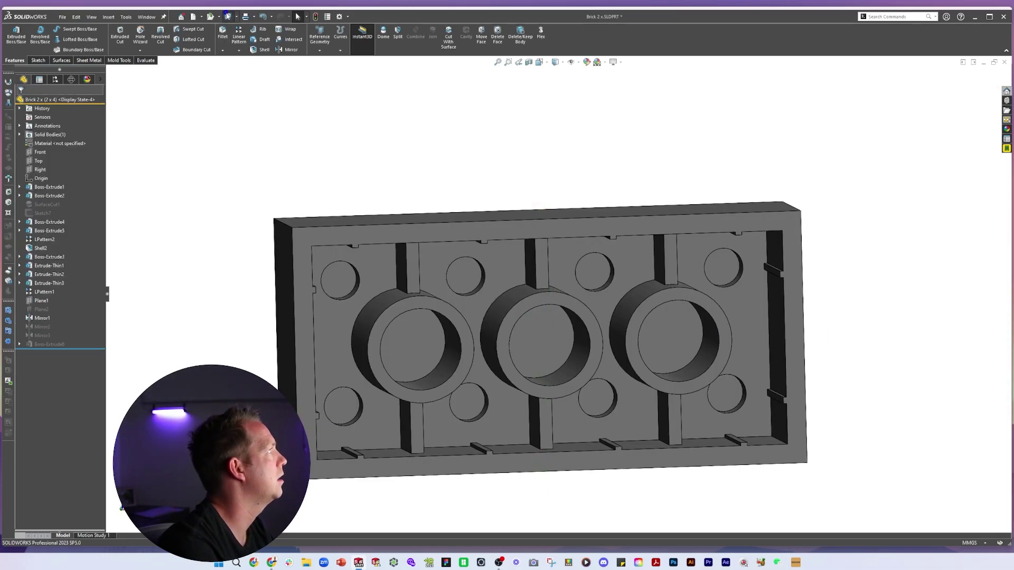
# Save the part and activate the 2 x 3 configuration
pyautogui.click(227, 16)
pyautogui.click(55, 79)
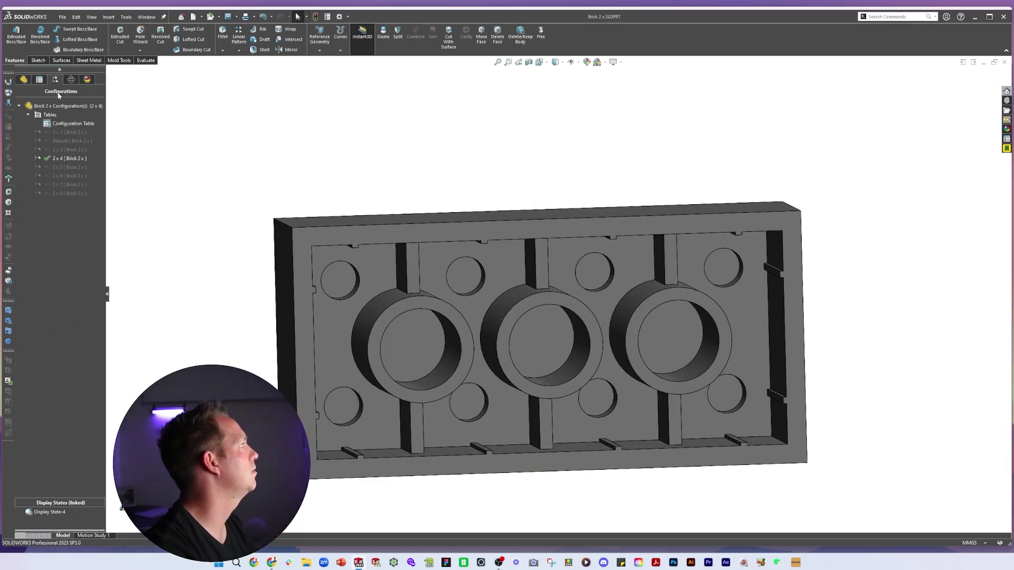
pyautogui.doubleClick(68, 150)
# Examine which ribs LPattern1 and Extrude-Thin2 produce in the 2 x 3 configuration
pyautogui.click(24, 80)
pyautogui.click(44, 291)
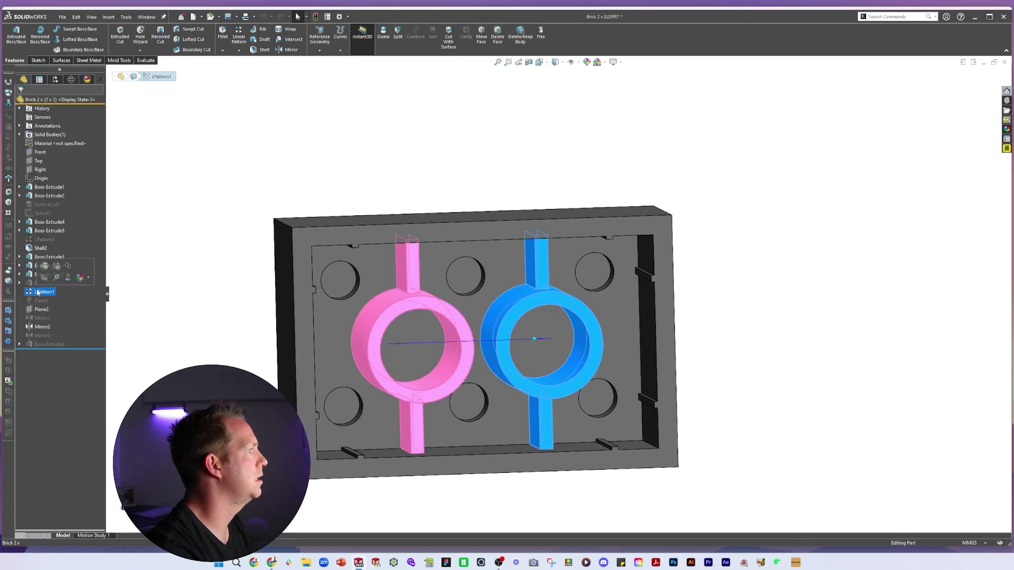
pyautogui.click(40, 275)
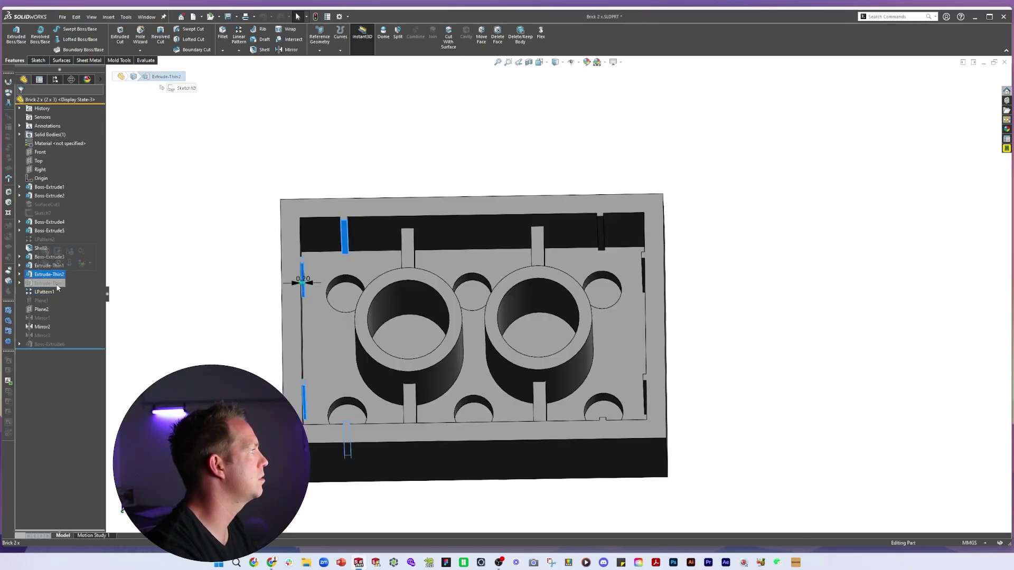
pyautogui.click(149, 288)
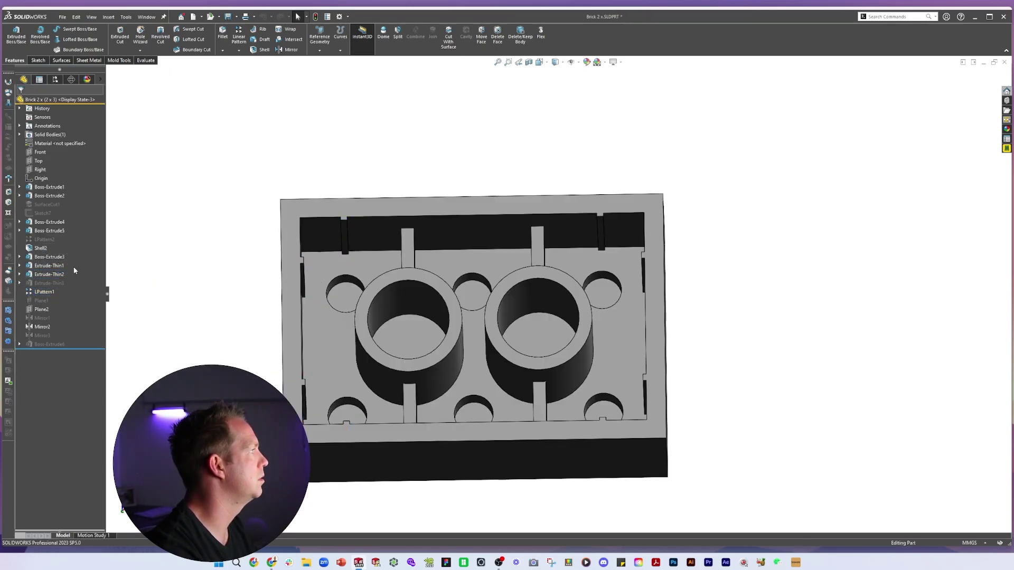
# Limit Extrude-Thin2 to the two end-wall rib contours while the 2 x 3 configuration is active, applying it to all configurations
pyautogui.click(52, 267)
pyautogui.click(53, 275)
pyautogui.click(60, 250)
pyautogui.click(59, 310)
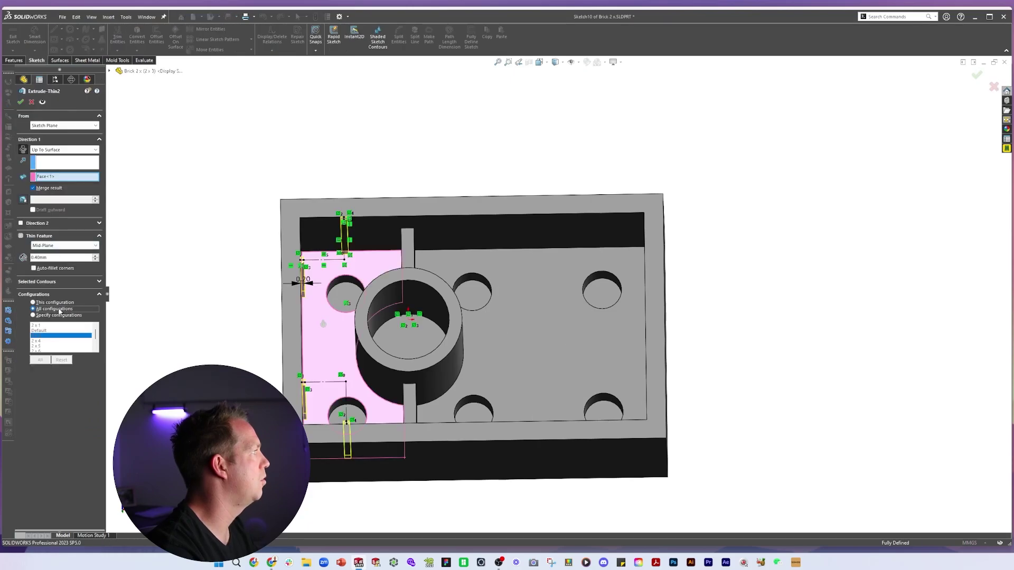
pyautogui.click(50, 282)
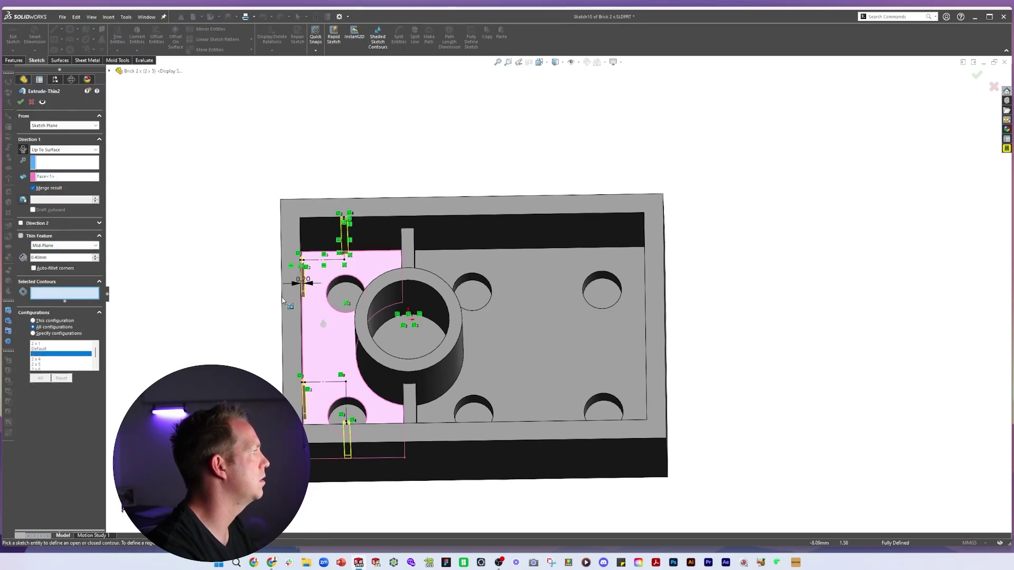
pyautogui.scroll(-6, 355, 258)
pyautogui.click(392, 237)
pyautogui.scroll(3, 391, 239)
pyautogui.scroll(-3, 546, 415)
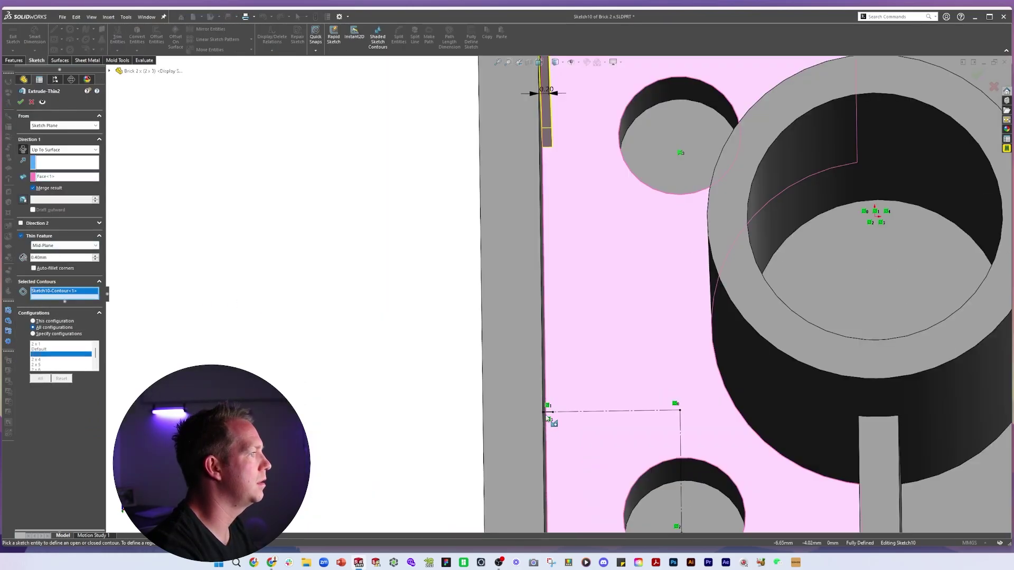
pyautogui.click(547, 413)
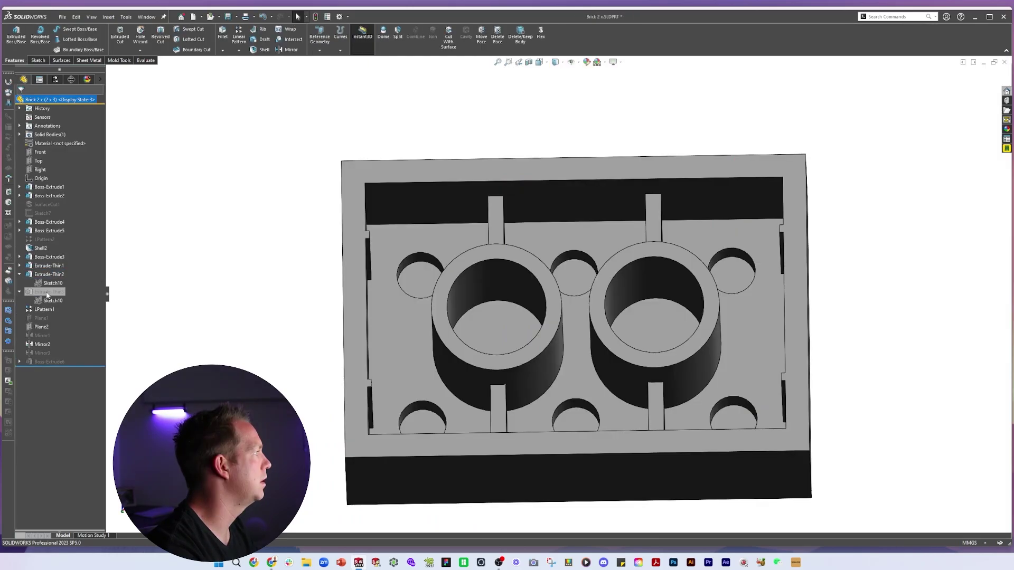
# Unsuppress Extrude-Thin3 in the 2 x 3 configuration
pyautogui.click(56, 291)
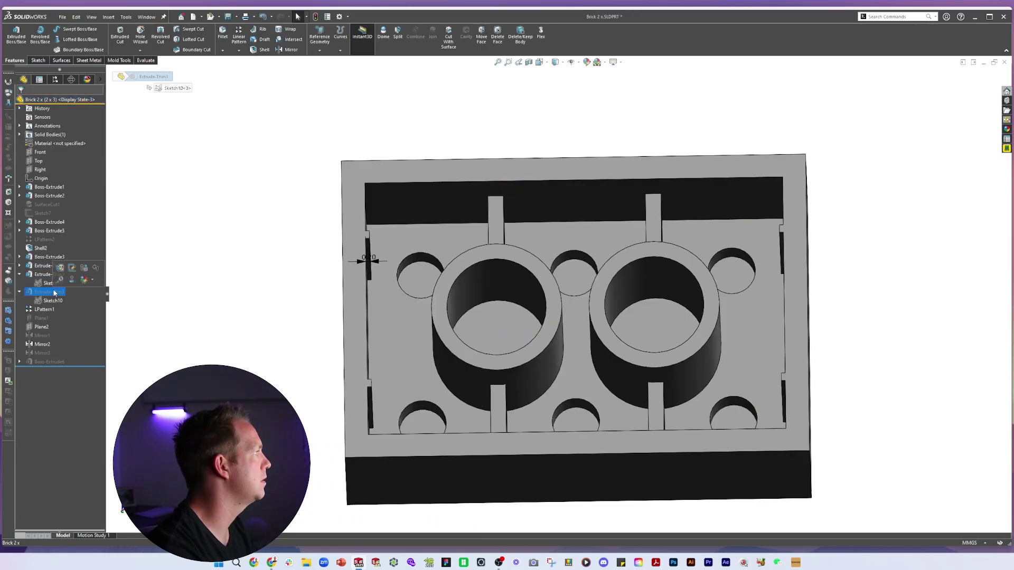
pyautogui.click(84, 268)
pyautogui.click(19, 275)
# Add the Extrude-Thin3 long-wall ribs to the features mirrored by Mirror2
pyautogui.moveTo(723, 228); pyautogui.dragTo(742, 273, button='middle')
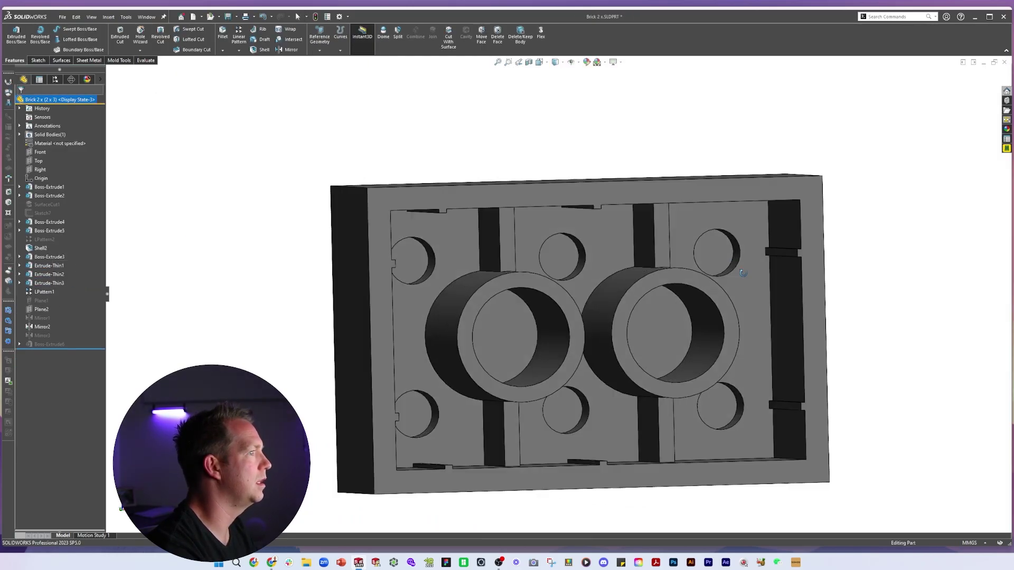
pyautogui.scroll(1, 742, 277)
pyautogui.click(45, 326)
pyautogui.click(50, 302)
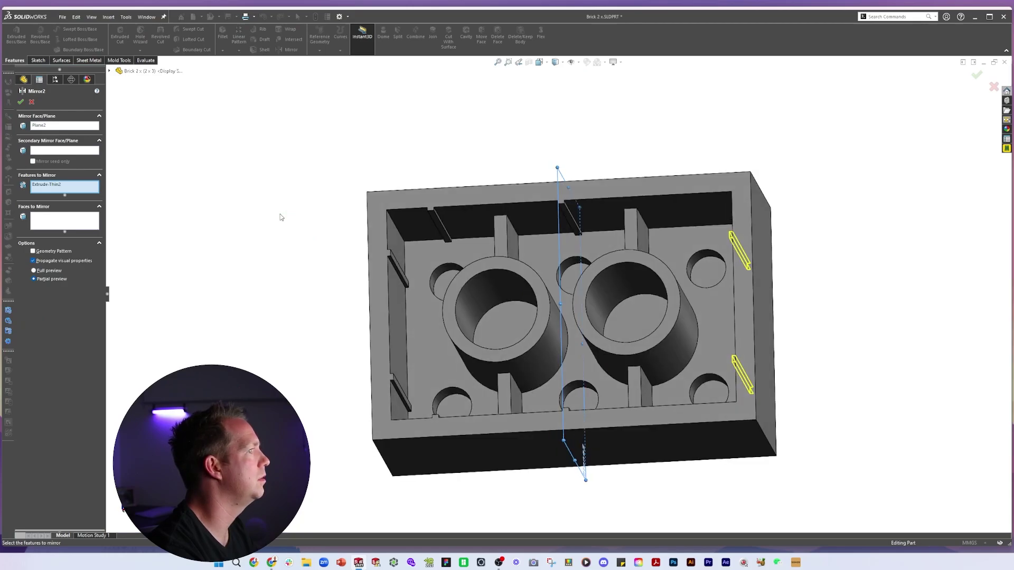
pyautogui.click(447, 235)
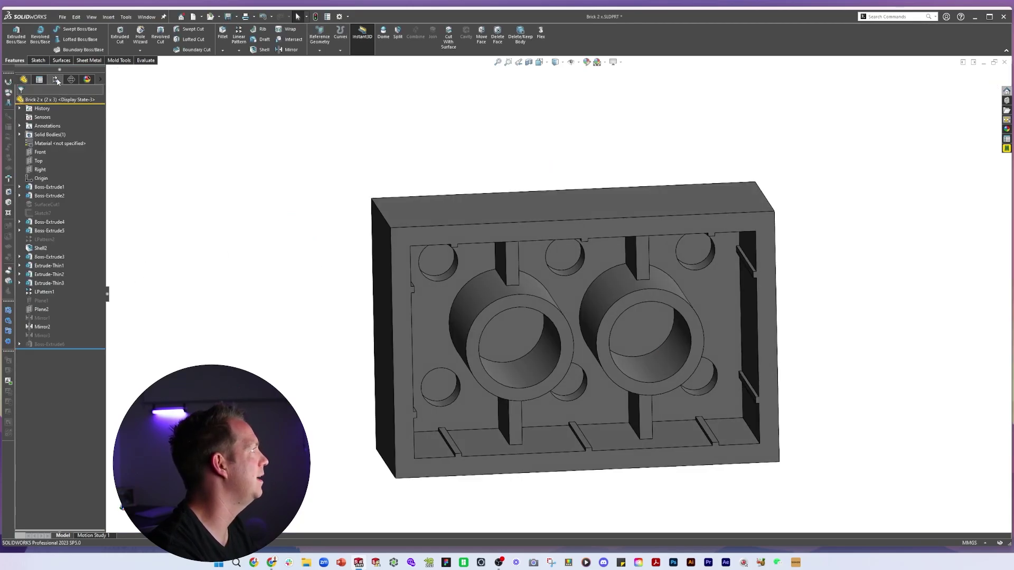
# Activate the 2 x 4 configuration and view its underside straight on
pyautogui.click(56, 80)
pyautogui.click(65, 142)
pyautogui.doubleClick(61, 150)
pyautogui.doubleClick(62, 159)
pyautogui.moveTo(795, 298); pyautogui.dragTo(781, 217, button='middle')
pyautogui.press('space')
pyautogui.hotkey('shift', 'Up')
pyautogui.hotkey('shift', 'Up')
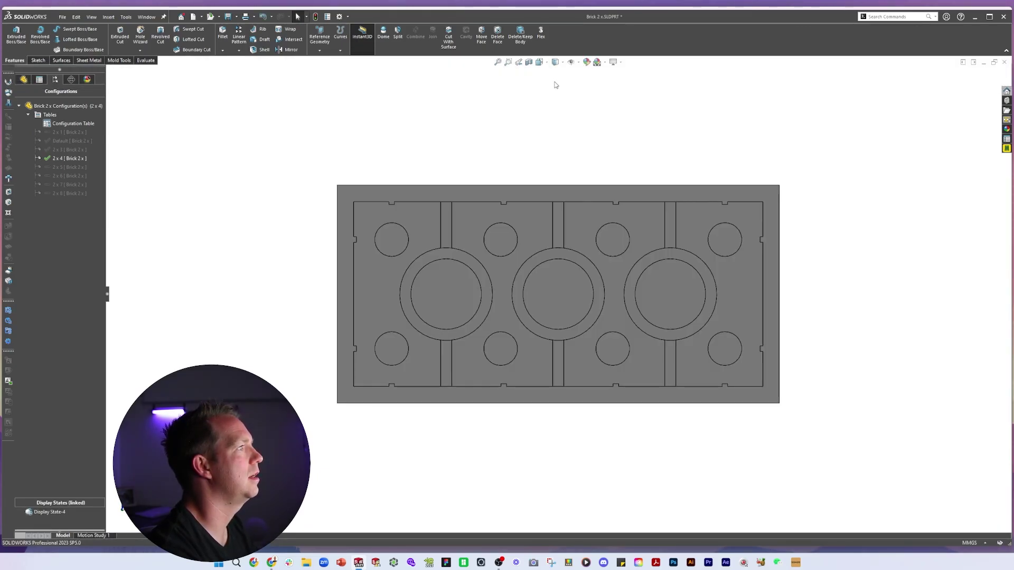
# Set the spacing of both the underside features and the studs in the 2 x 4 configuration to 7.9 mm
pyautogui.click(44, 239)
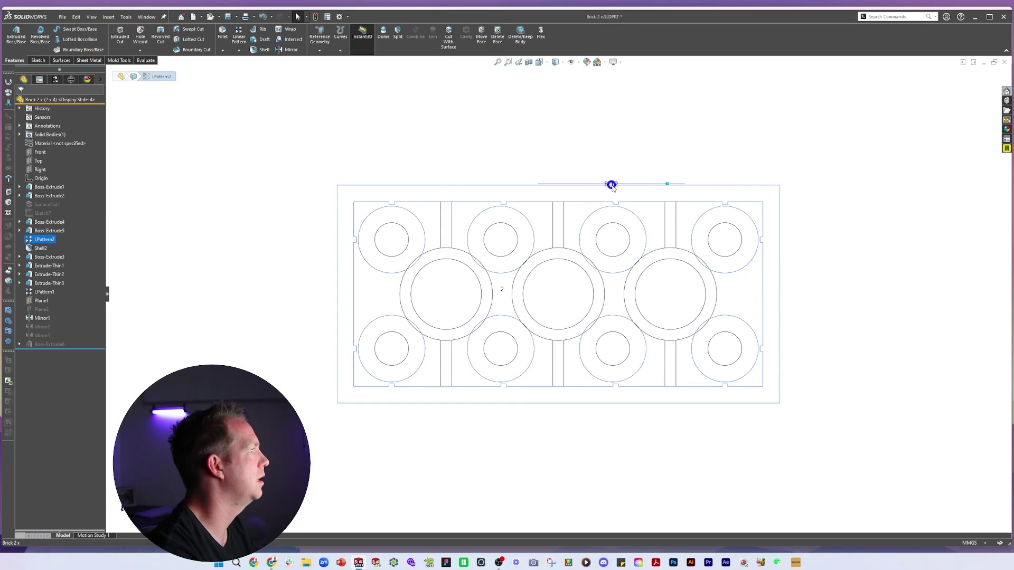
pyautogui.click(612, 185)
pyautogui.write('7.9')
pyautogui.press('Return')
pyautogui.write('7.9')
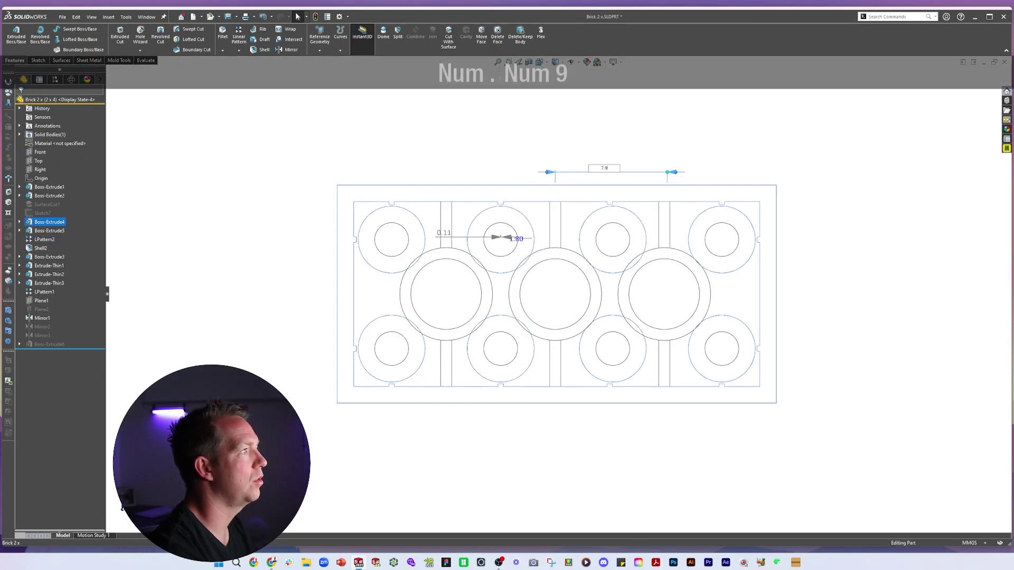
pyautogui.press('Return')
# Check the remaining feature dimensions, compare the underside of the 2 x 3 and 2 x 5 configurations, and return to 2 x 4
pyautogui.click(31, 232)
pyautogui.click(31, 248)
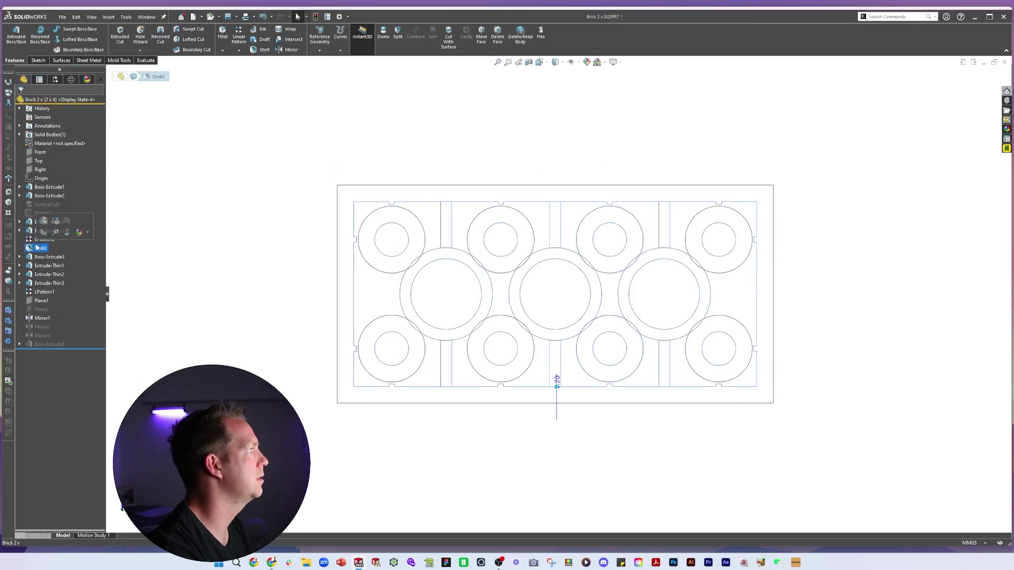
pyautogui.click(33, 275)
pyautogui.click(231, 340)
pyautogui.doubleClick(62, 144)
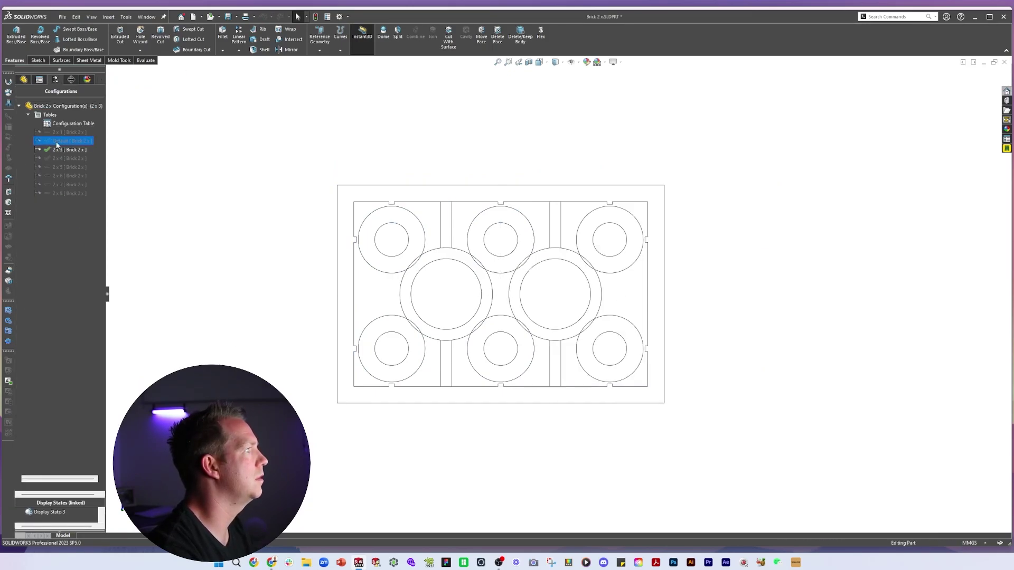
pyautogui.doubleClick(63, 159)
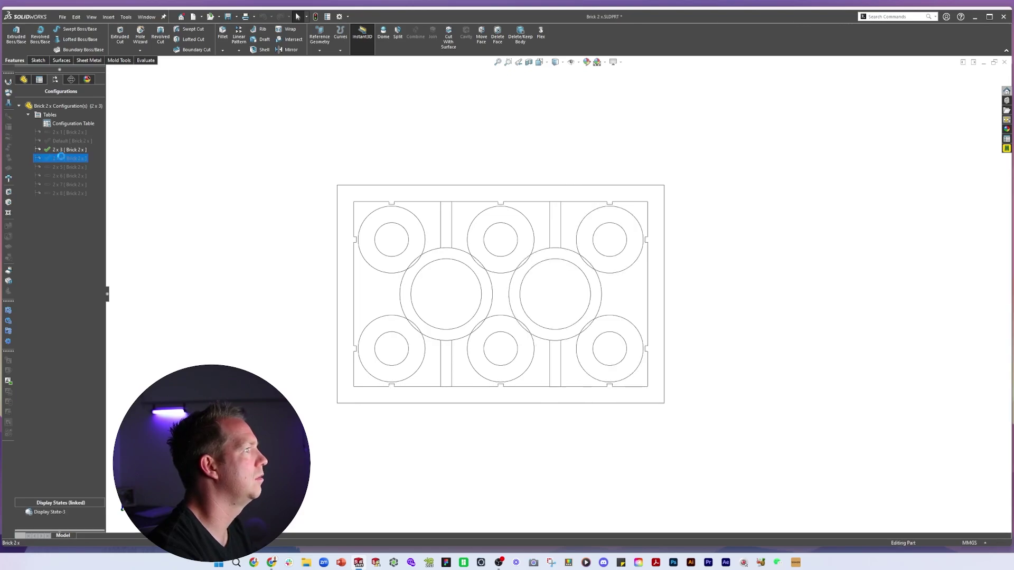
pyautogui.doubleClick(61, 167)
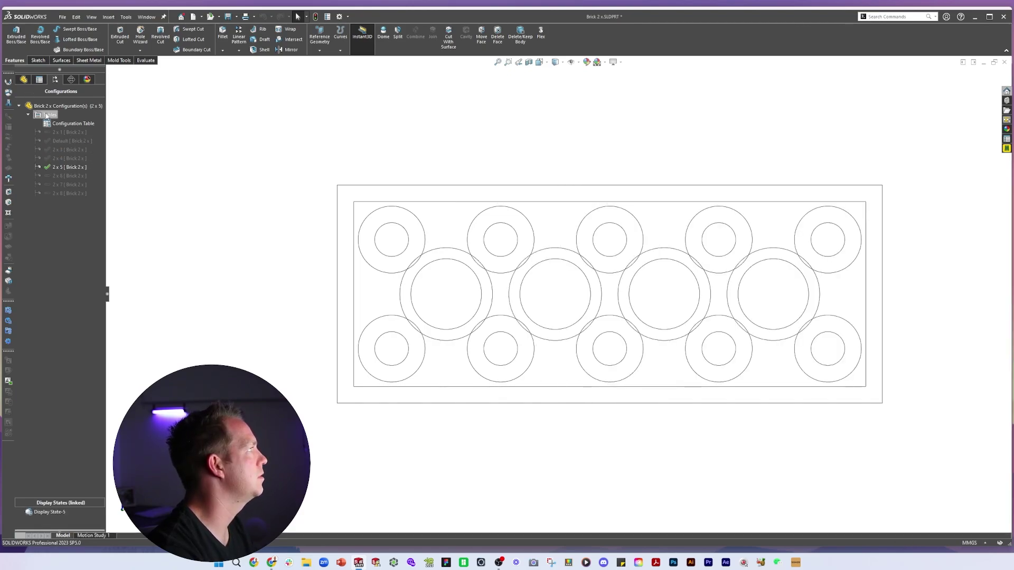
pyautogui.doubleClick(59, 158)
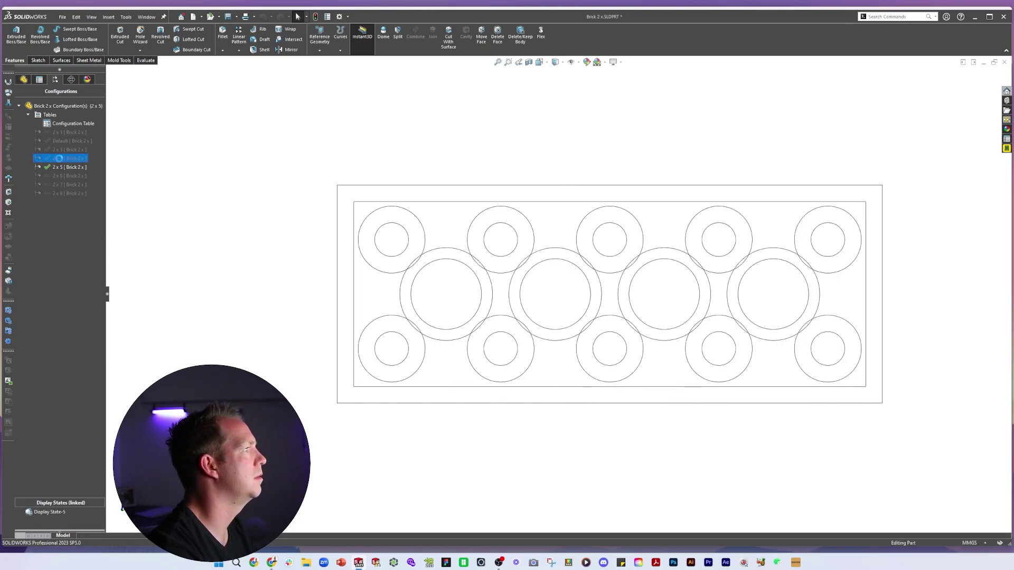
# Display the 2 x 4 brick shaded with edges and examine the Extrude-Thin1 ribs beside its underside tubes
pyautogui.click(24, 79)
pyautogui.click(558, 73)
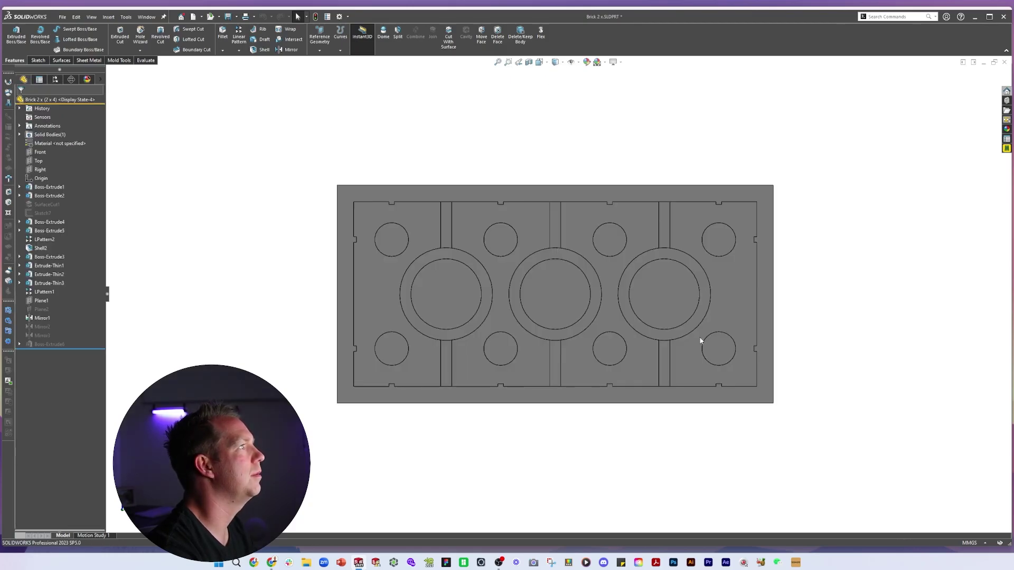
pyautogui.moveTo(673, 396)
pyautogui.mouseDown(button='middle')
pyautogui.moveTo(657, 168)
pyautogui.moveTo(644, 165)
pyautogui.moveTo(585, 308)
pyautogui.mouseUp(button='middle')
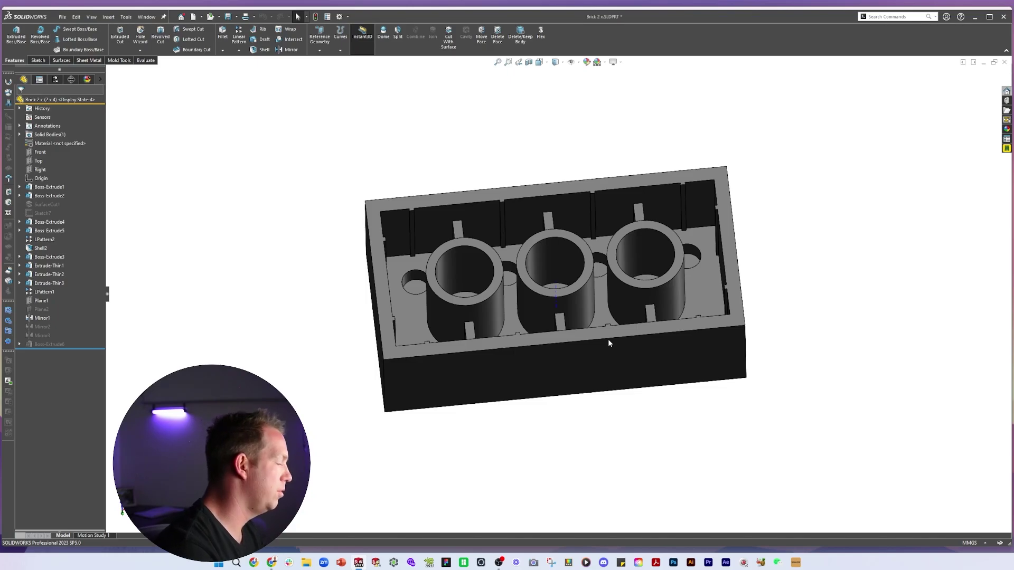
pyautogui.scroll(-3, 486, 344)
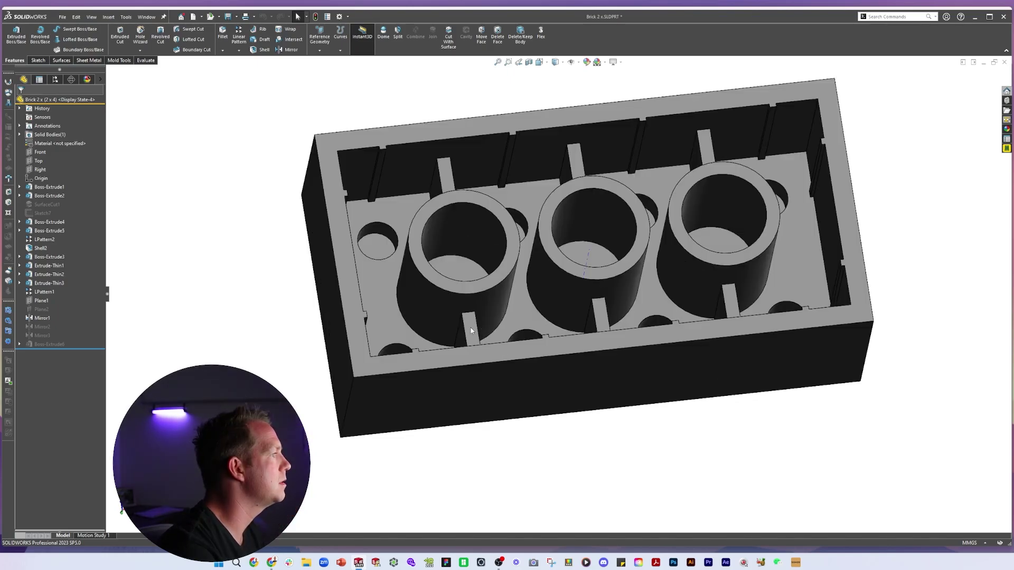
pyautogui.click(470, 329)
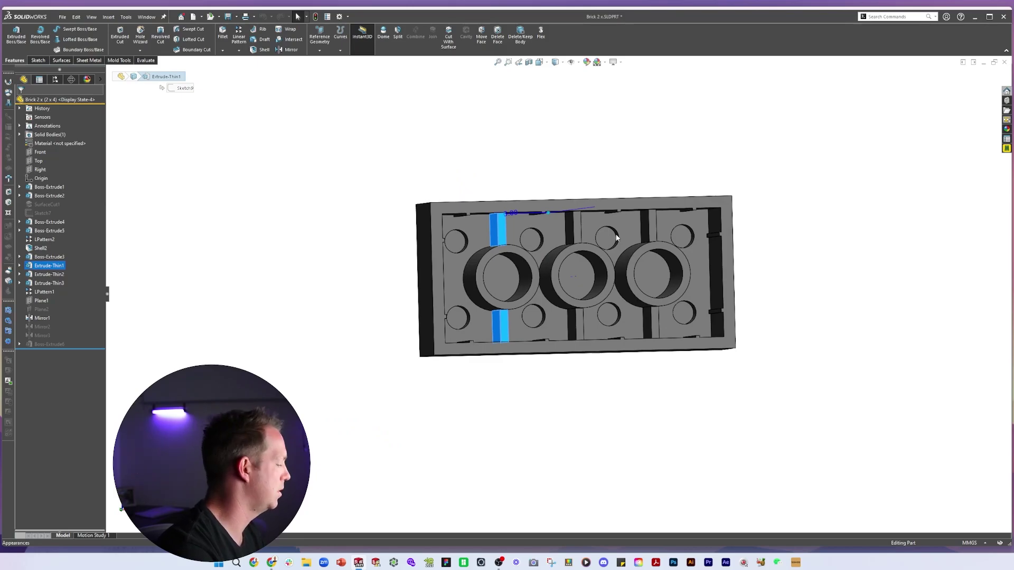
# Switch to the browser and examine the underside rib layout in BrickLink's Brick 2 x 4 photos, and return to SOLIDWORKS
pyautogui.hotkey('alt', 'Tab')
pyautogui.hotkey('alt', 'Tab')
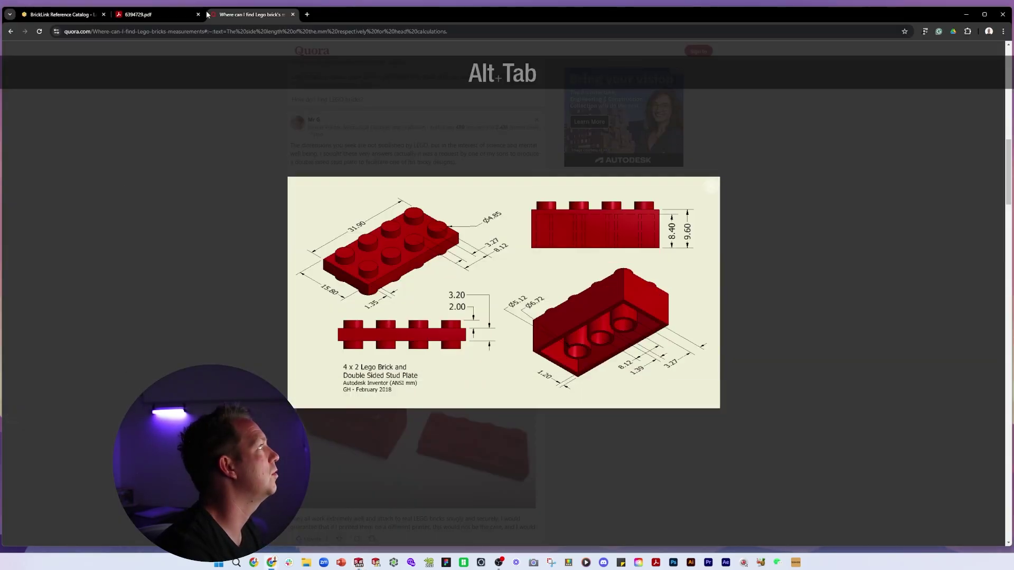
pyautogui.click(83, 17)
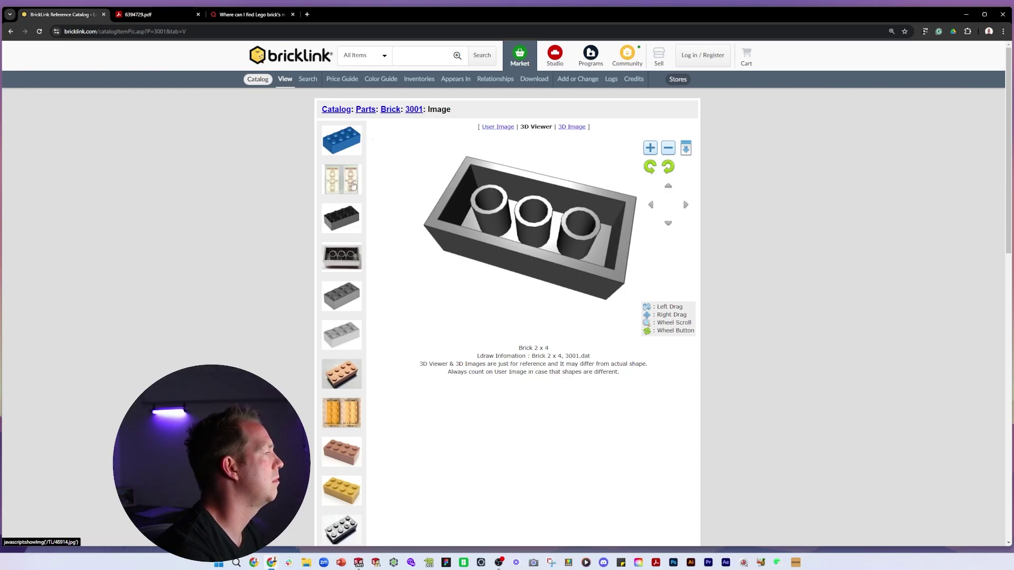
pyautogui.click(502, 130)
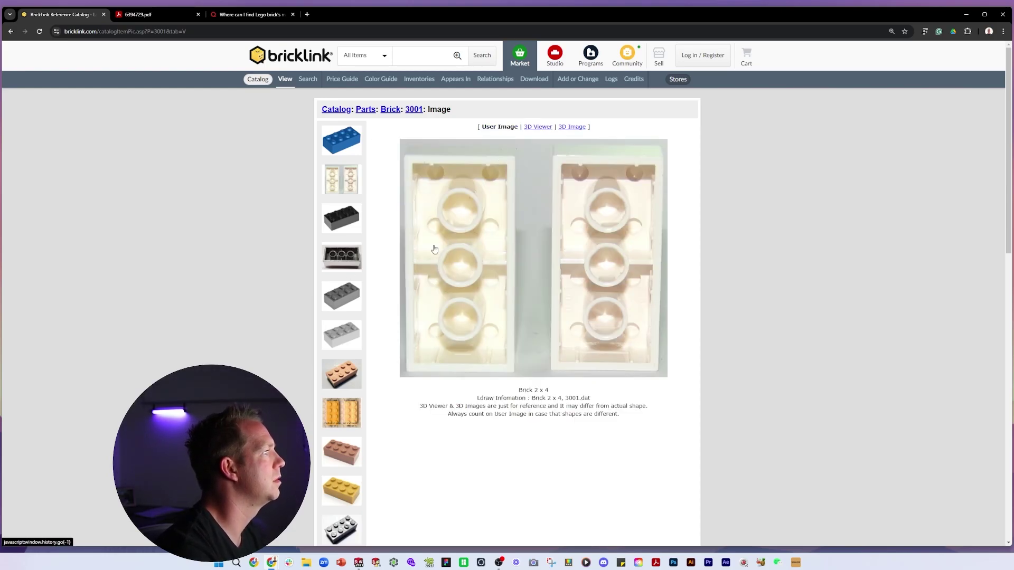
pyautogui.click(551, 221)
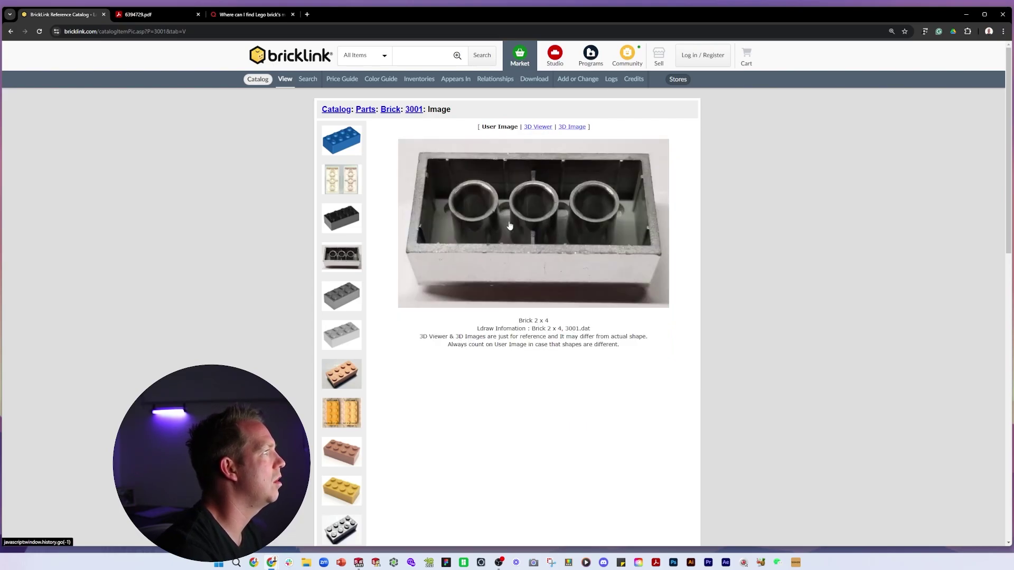
pyautogui.hotkey('alt', 'Tab')
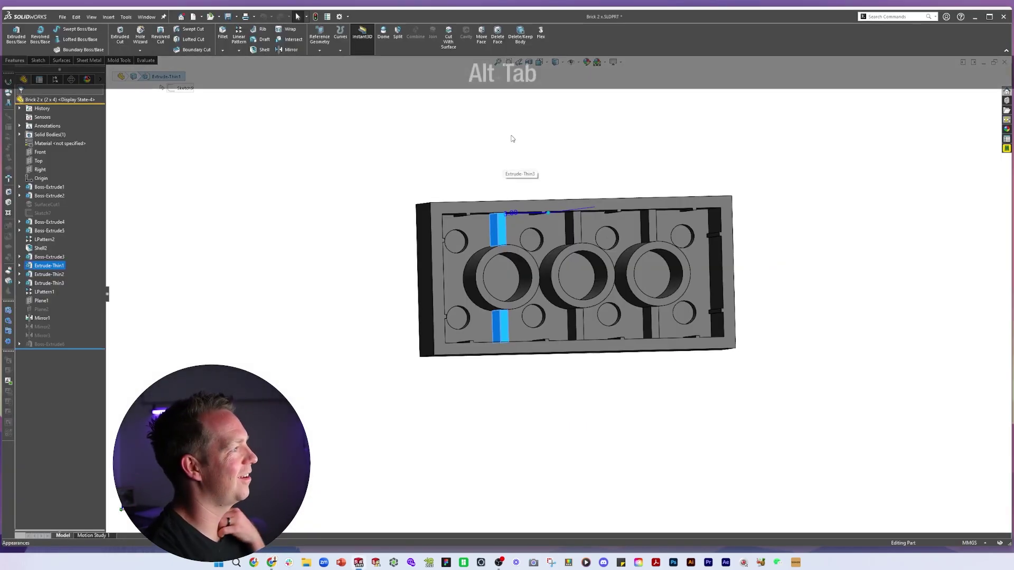
# Compare the underside ribs in the Default, 2 x 3 and 2 x 4 configurations, ending with 2 x 4 active
pyautogui.hotkey('ctrl', ']')
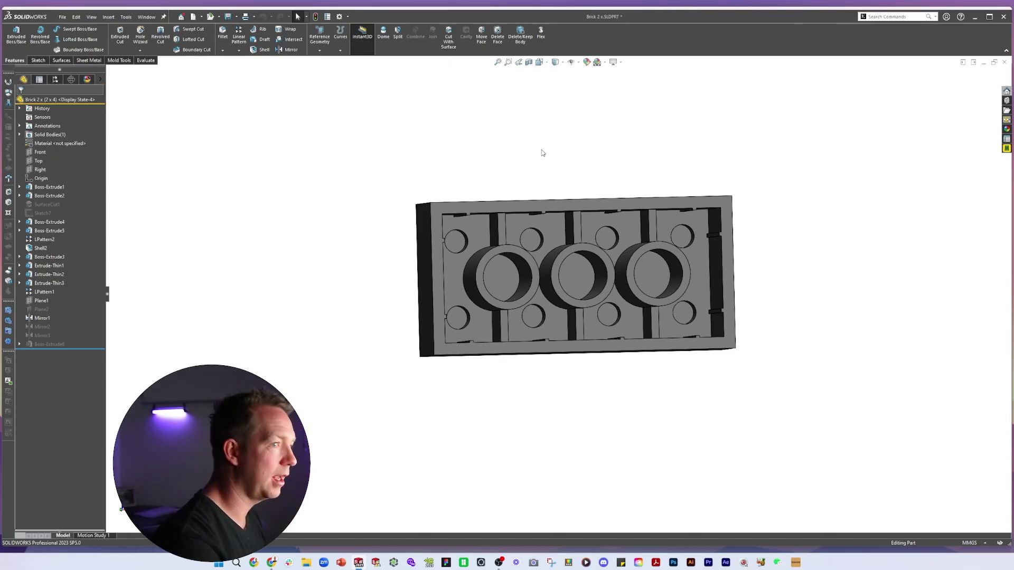
pyautogui.click(55, 79)
pyautogui.doubleClick(66, 141)
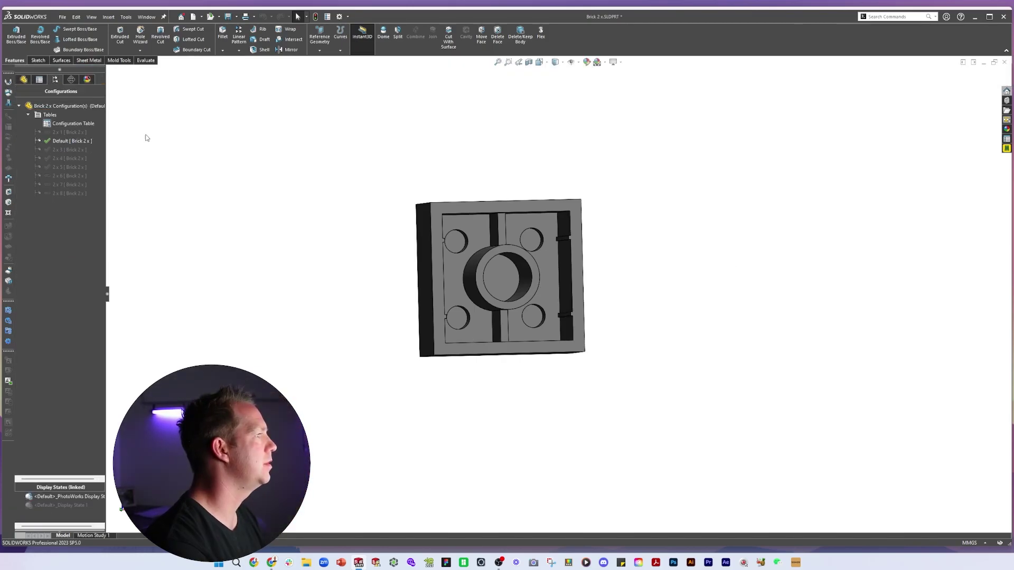
pyautogui.moveTo(601, 170); pyautogui.dragTo(600, 217, button='middle')
pyautogui.doubleClick(60, 151)
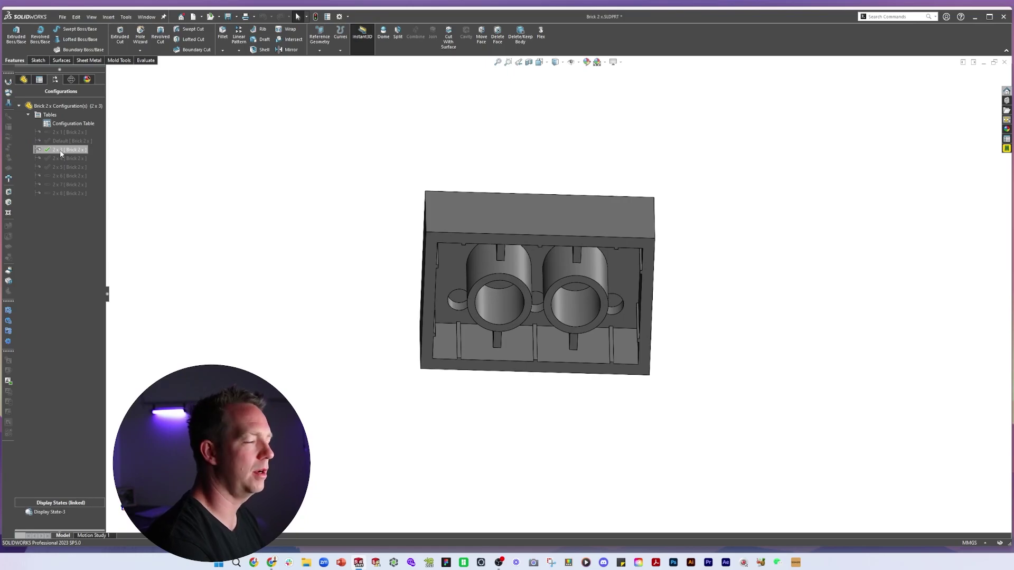
pyautogui.doubleClick(62, 158)
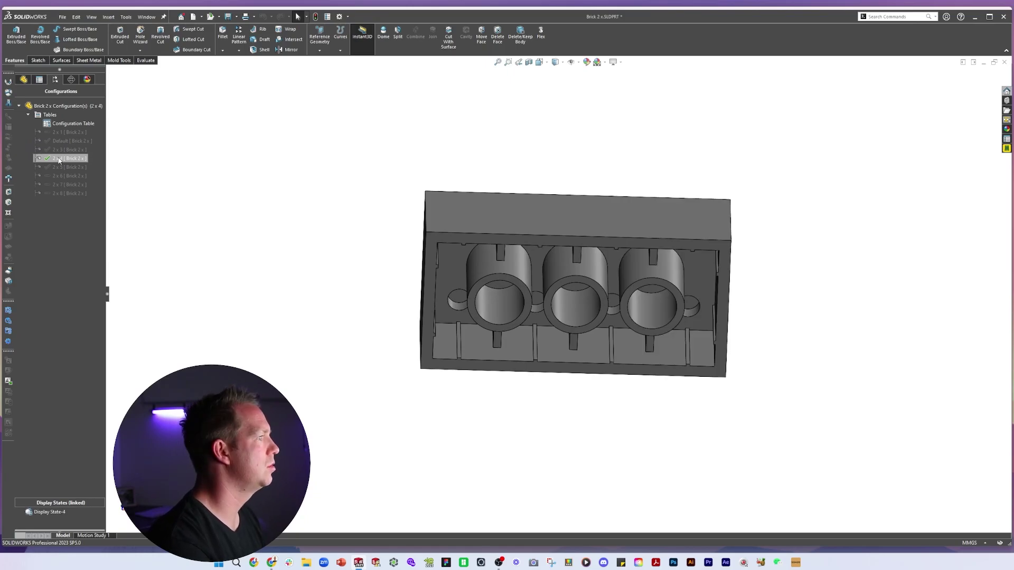
# Suppress the Extrude-Thin1 ribs in the 2 x 4 configuration
pyautogui.click(24, 79)
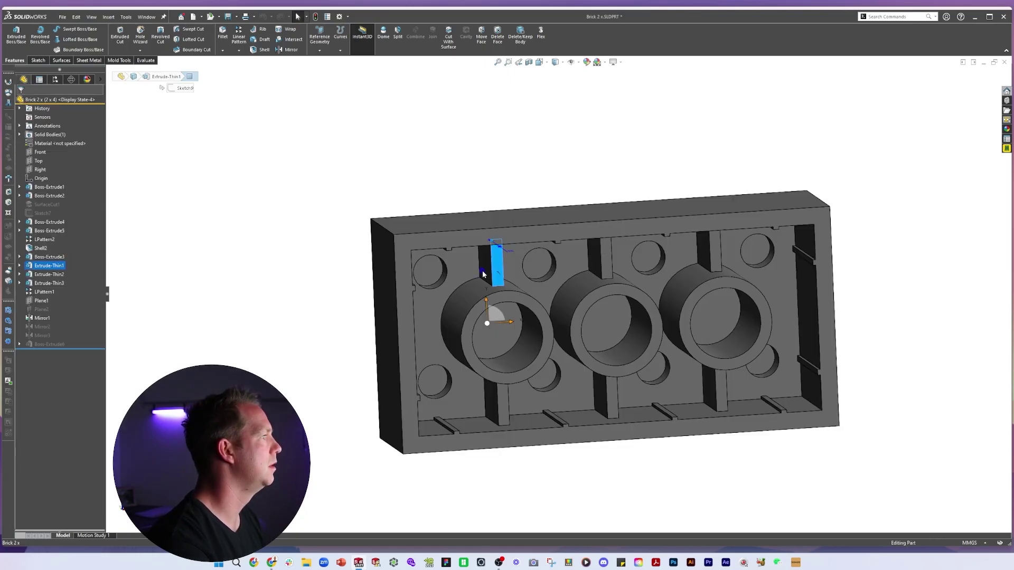
pyautogui.click(49, 266)
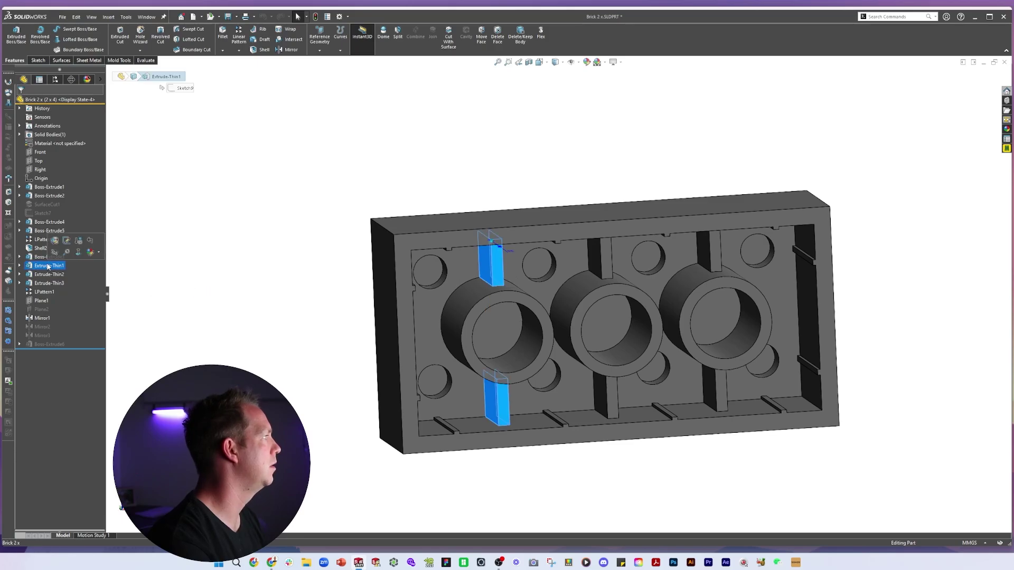
pyautogui.click(74, 244)
pyautogui.click(630, 295)
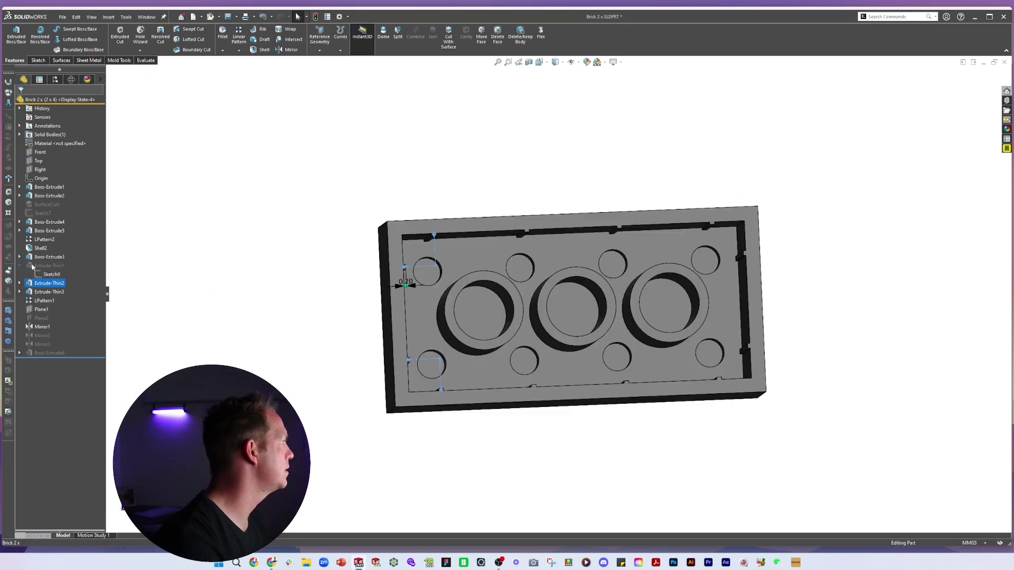
# Show the suppressed Extrude-Thin1 sketch and sketch similar rib lines from the middle tube to both long walls
pyautogui.click(51, 274)
pyautogui.click(58, 247)
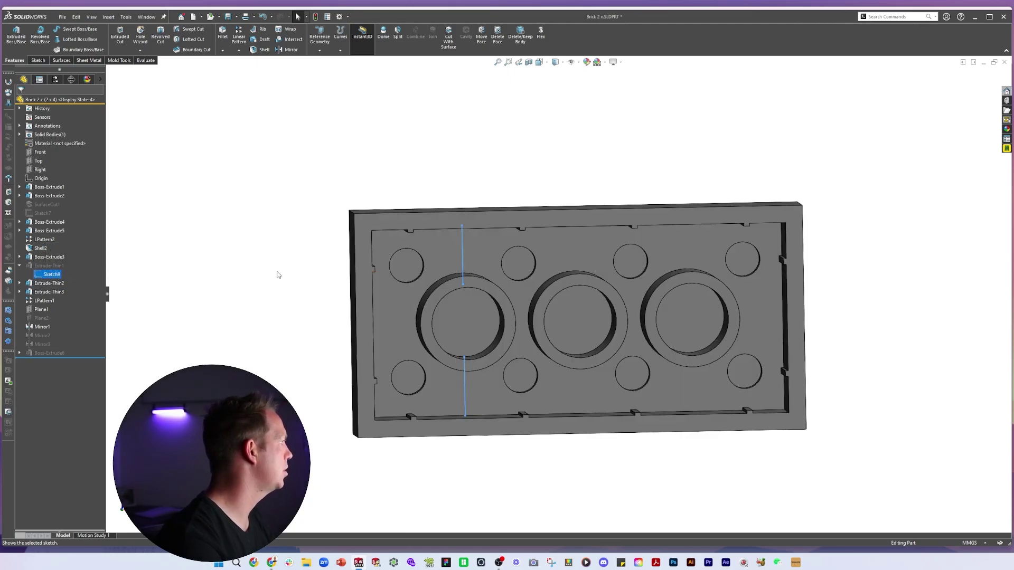
pyautogui.click(596, 315)
pyautogui.click(631, 281)
pyautogui.press('space')
pyautogui.click(761, 310)
pyautogui.press('l')
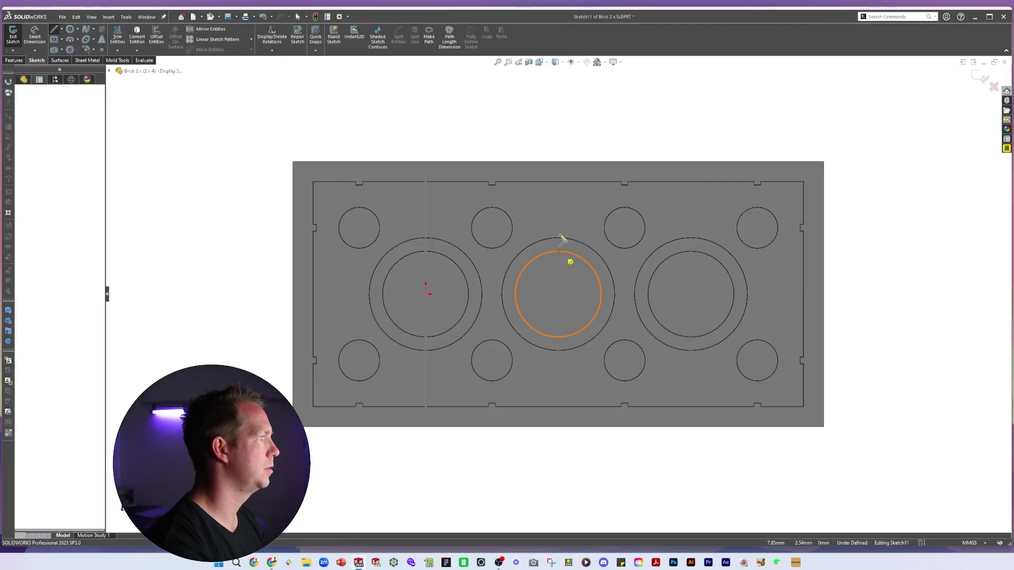
pyautogui.click(558, 252)
pyautogui.click(558, 182)
# Check Extrude-Thin1's settings and extrude the middle rib lines as a mid-plane thin feature, offset from the brick's open rim face
pyautogui.click(47, 267)
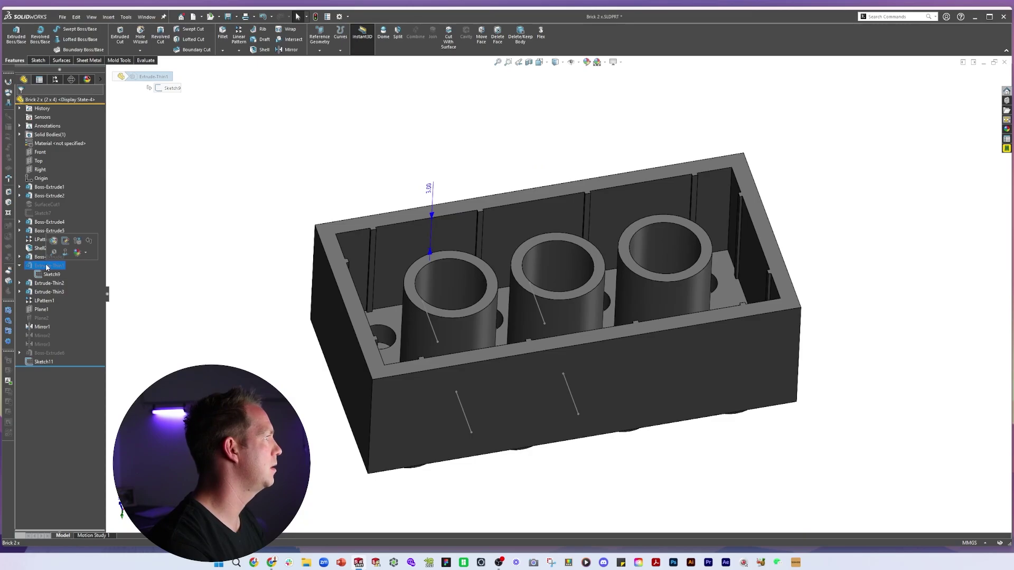
pyautogui.click(53, 241)
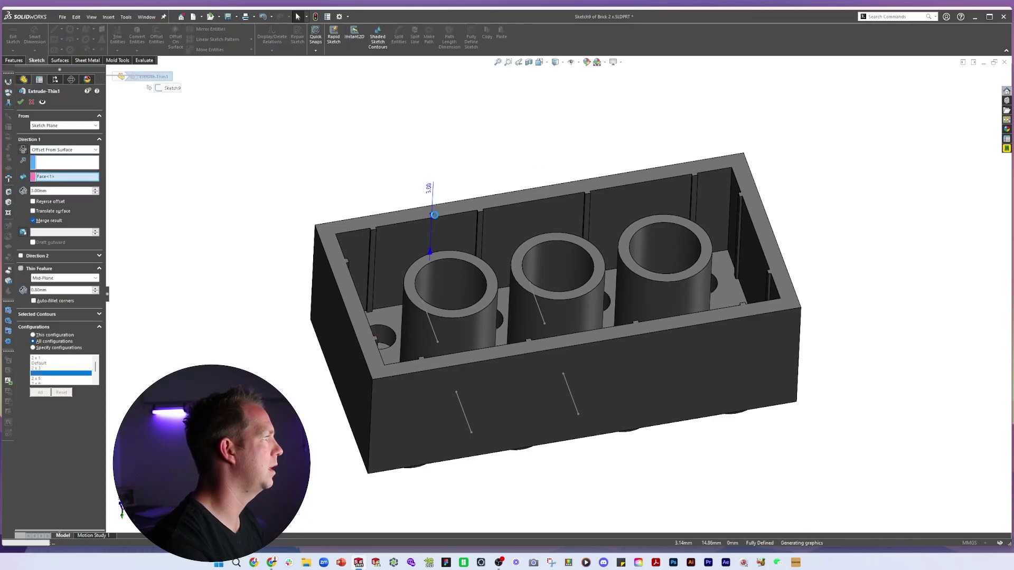
pyautogui.press('Escape')
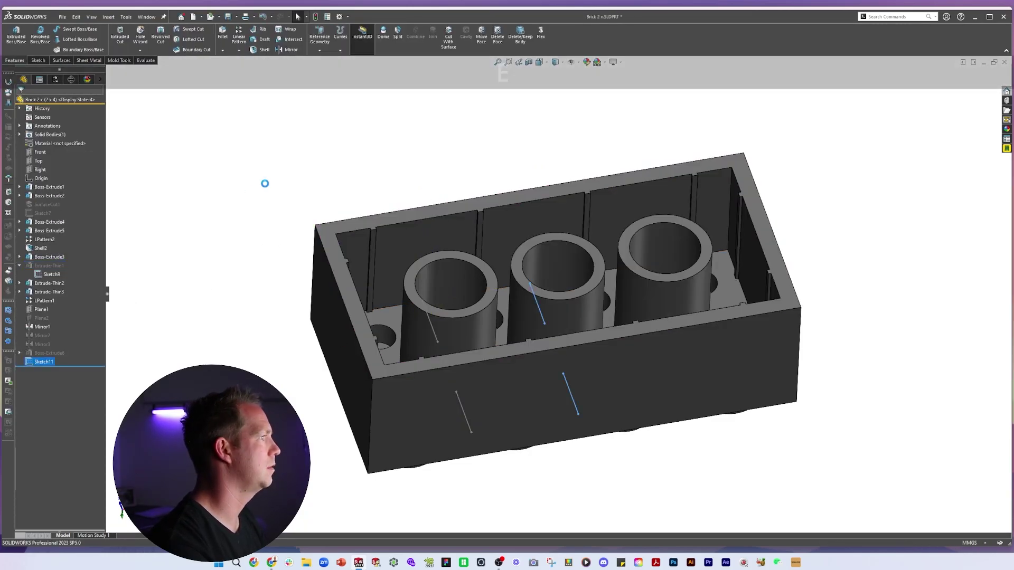
pyautogui.click(63, 150)
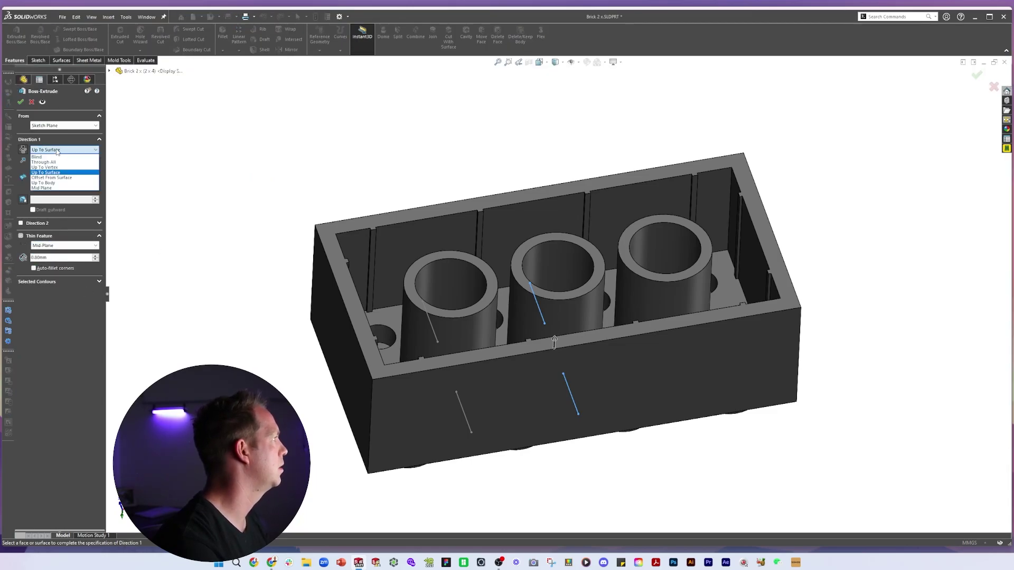
pyautogui.click(61, 180)
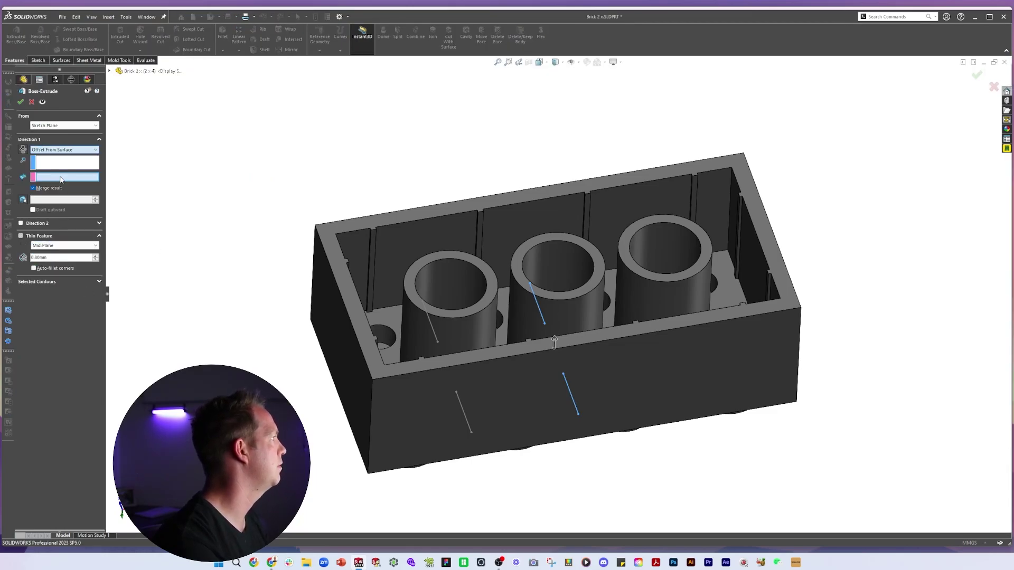
pyautogui.click(508, 201)
pyautogui.rightClick(515, 203)
# Move the middle rib extrusion directly after LPattern1 in the feature order and inspect the brick from above
pyautogui.moveTo(45, 362); pyautogui.dragTo(45, 302)
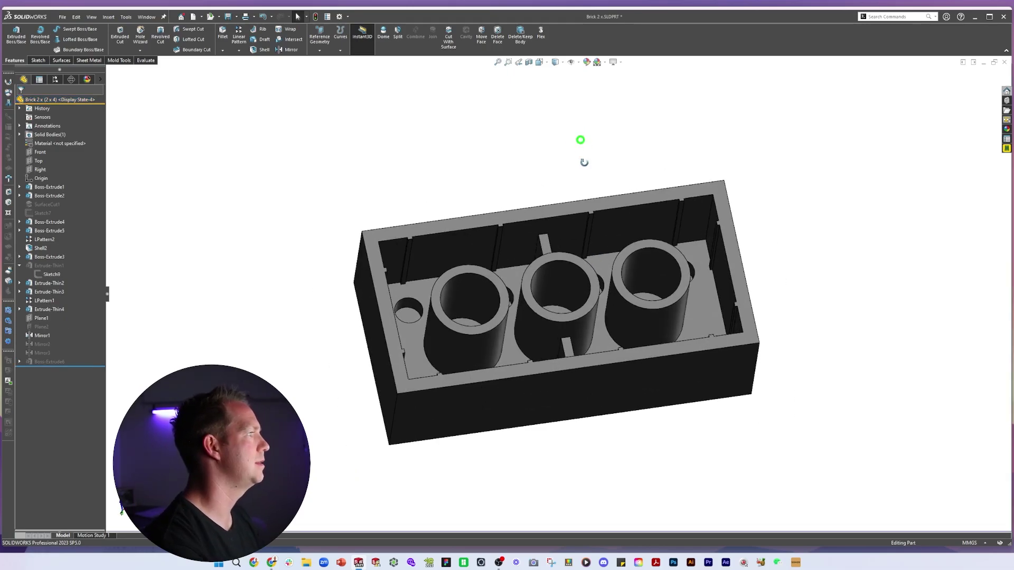
pyautogui.scroll(3, 604, 369)
pyautogui.moveTo(582, 160)
pyautogui.mouseDown(button='middle')
pyautogui.moveTo(604, 369)
pyautogui.moveTo(636, 433)
pyautogui.mouseUp(button='middle')
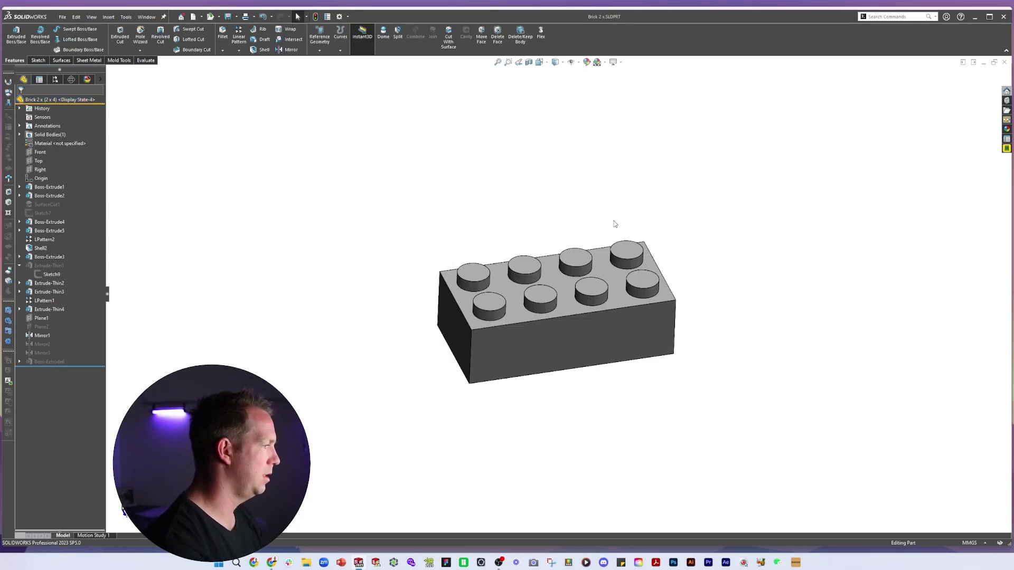
# Check build step 8 in the instructions PDF, switch to the Off-Road Buggy assembly, and insert the Brick 2 x part beside the raised bracket
pyautogui.hotkey('alt', 'Tab')
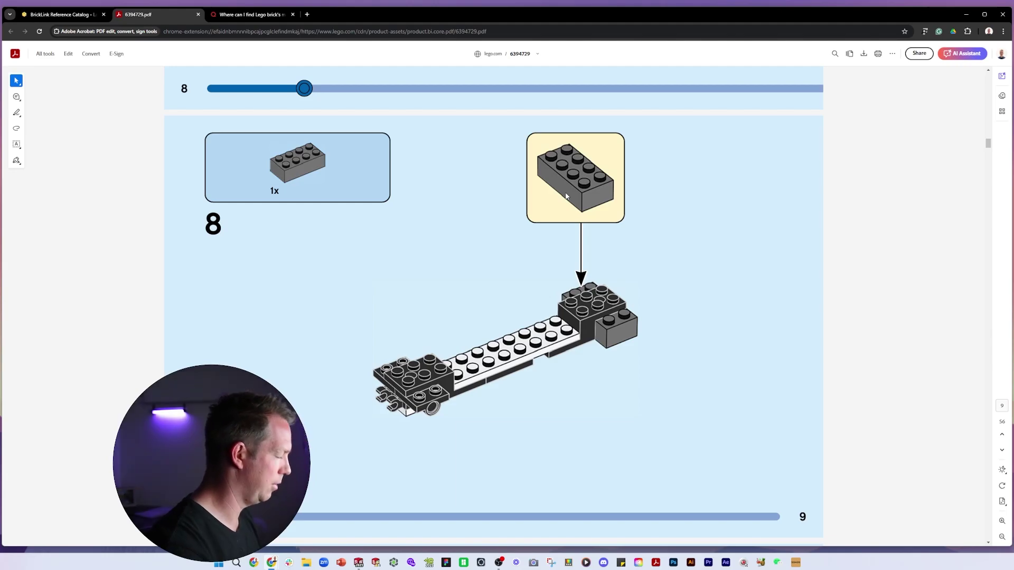
pyautogui.hotkey('alt', 'Tab')
pyautogui.hotkey('ctrl', 'Tab')
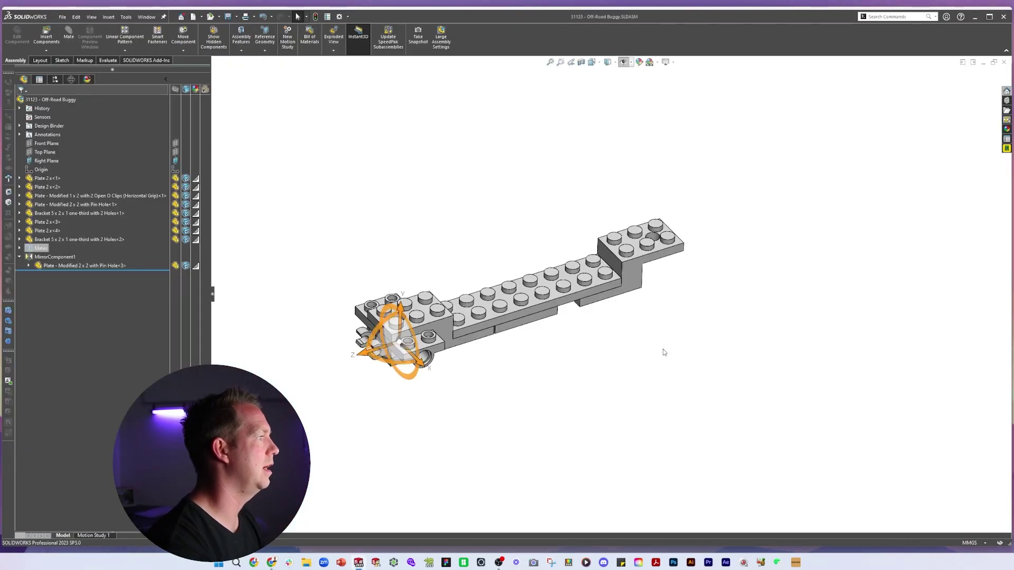
pyautogui.click(663, 349)
pyautogui.click(52, 45)
pyautogui.click(52, 44)
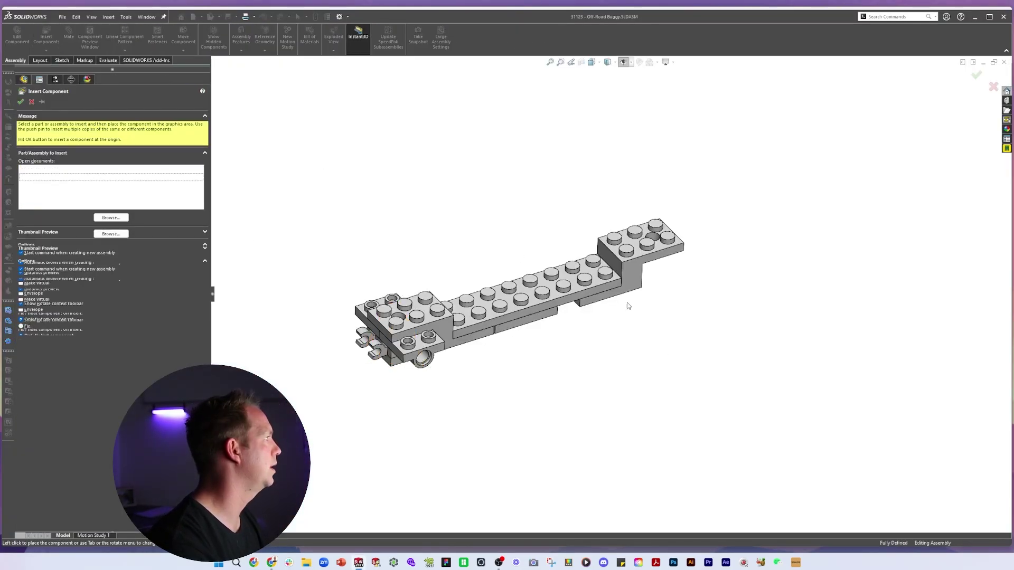
pyautogui.click(692, 254)
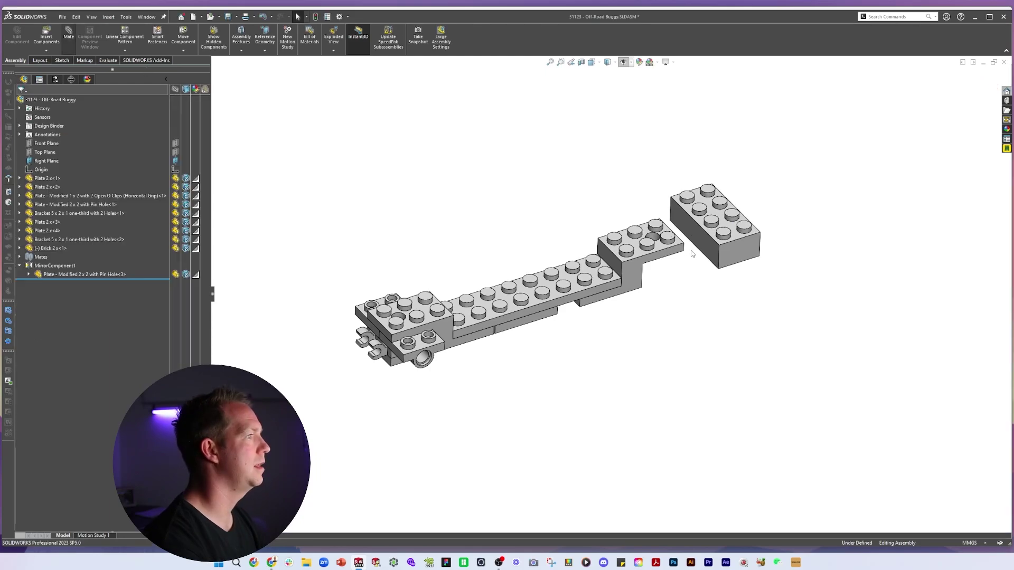
# Add coincident mates joining the 2 x 4 brick's top to the raised bracket's underside and its long side to the bracket's end face
pyautogui.click(747, 222)
pyautogui.moveTo(634, 460); pyautogui.dragTo(692, 422, button='middle')
pyautogui.scroll(-3, 608, 385)
pyautogui.click(650, 362)
pyautogui.press('Return')
pyautogui.click(701, 377)
pyautogui.moveTo(701, 377); pyautogui.dragTo(654, 385, button='middle')
pyautogui.click(541, 385)
pyautogui.press('Return')
pyautogui.moveTo(541, 385); pyautogui.dragTo(752, 271, button='middle')
pyautogui.scroll(-5, 751, 272)
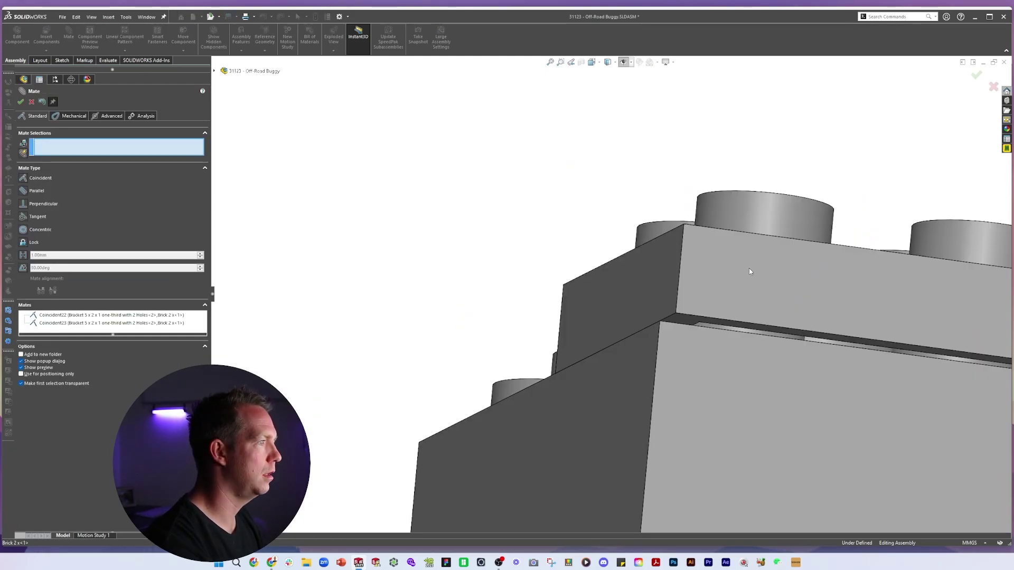
# Add a concentric mate between a stud on the 2 x 4 brick and the corner stud of the raised bracket
pyautogui.hotkey('ctrl', '7')
pyautogui.scroll(-3, 558, 323)
pyautogui.click(545, 337)
pyautogui.click(621, 277)
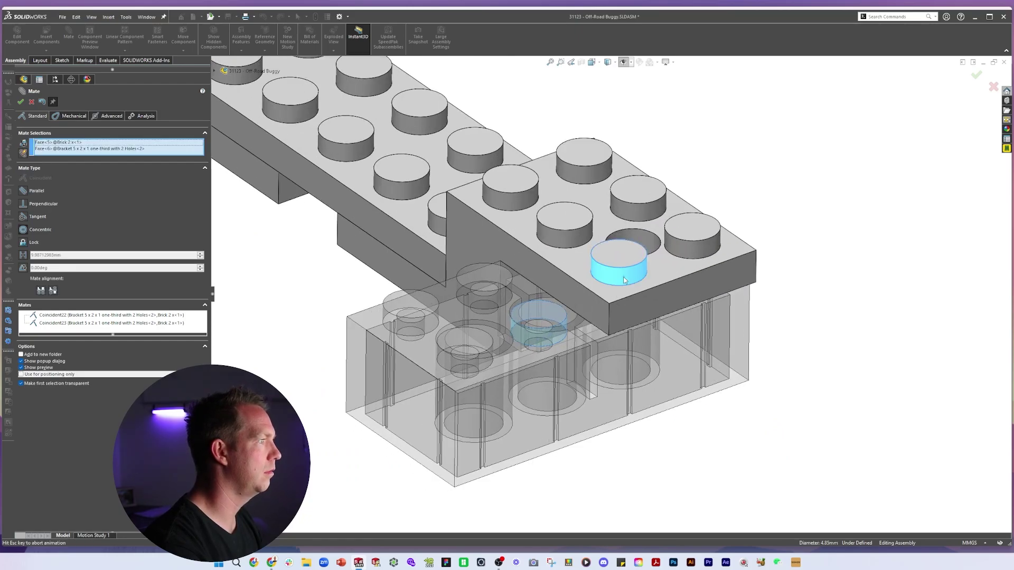
pyautogui.press('Return')
# Check the brick's position from above, finish mating, and save the Off-Road Buggy assembly
pyautogui.moveTo(630, 282); pyautogui.dragTo(829, 482, button='middle')
pyautogui.press('space')
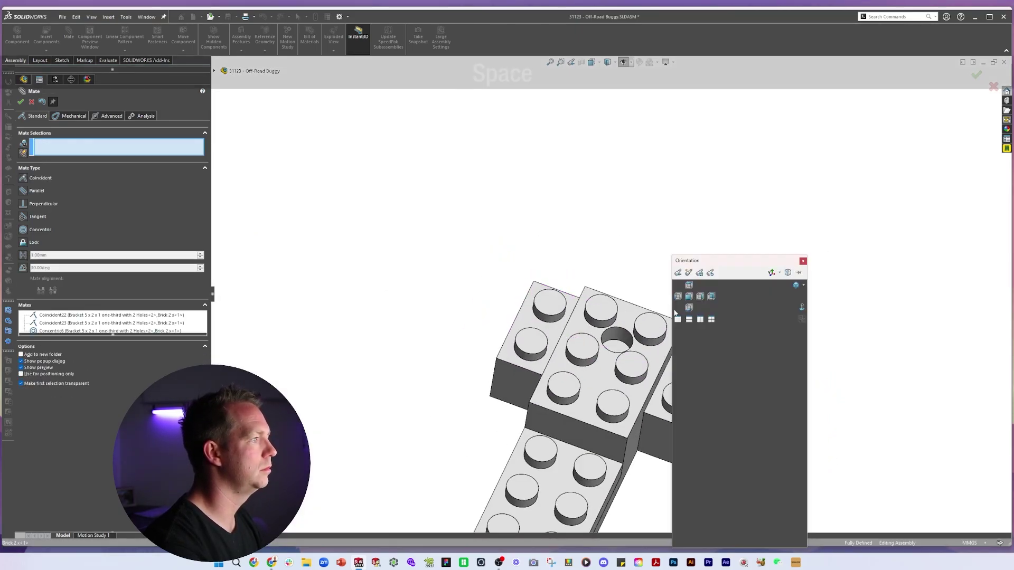
pyautogui.click(684, 283)
pyautogui.click(22, 103)
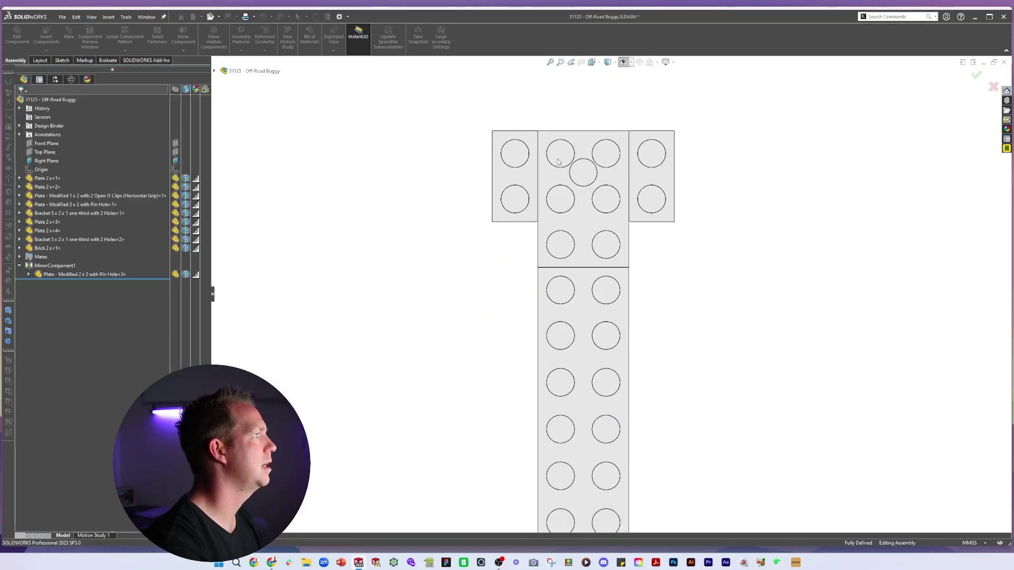
pyautogui.scroll(-4, 613, 127)
pyautogui.press('f')
pyautogui.moveTo(612, 379); pyautogui.dragTo(586, 328, button='middle')
pyautogui.hotkey('ctrl', 's')
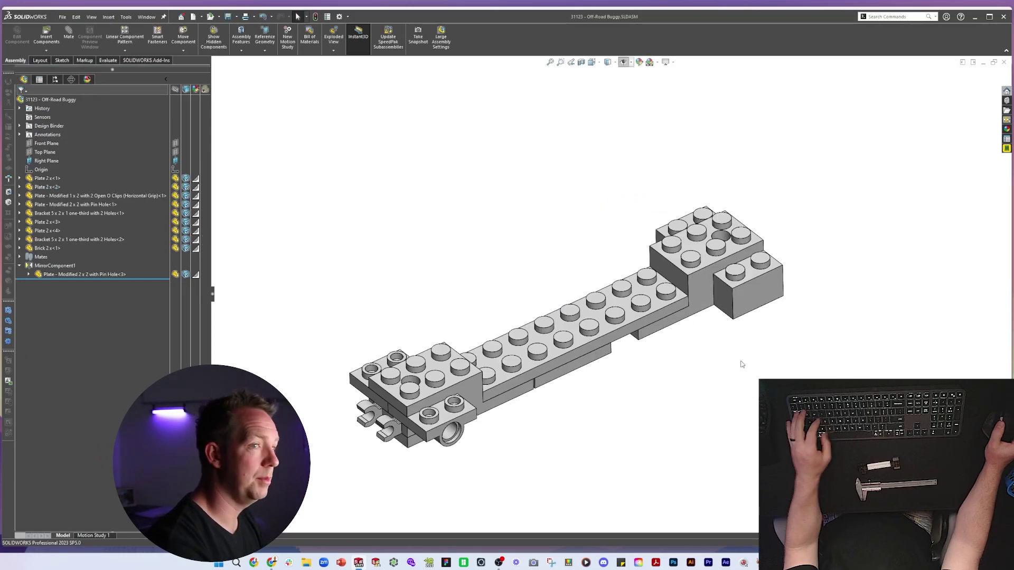
# Review build step 9 in the instructions PDF and search the BrickLink catalog for part 6168618
pyautogui.hotkey('alt', 'Tab')
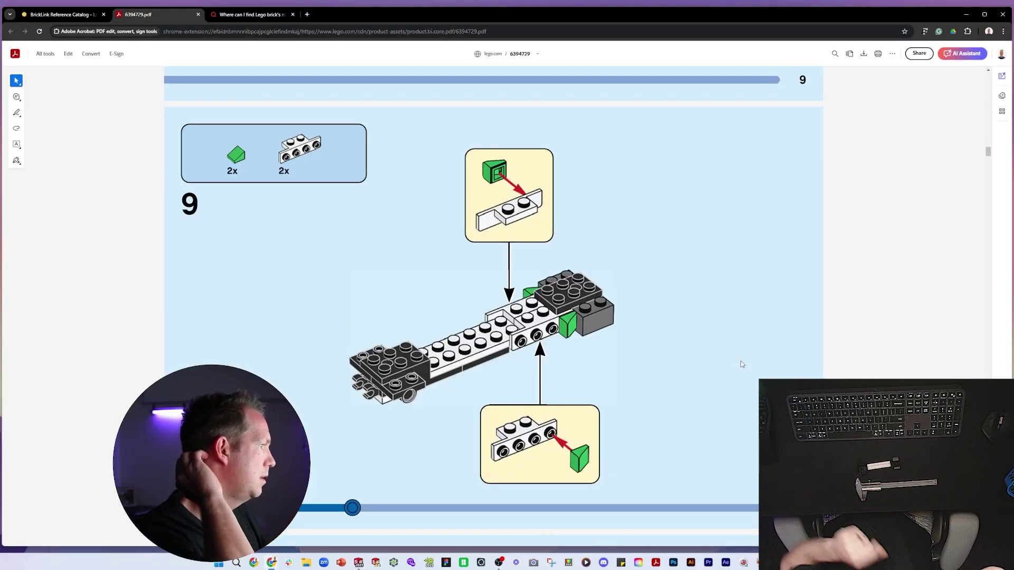
pyautogui.hotkey('ctrl', ']')
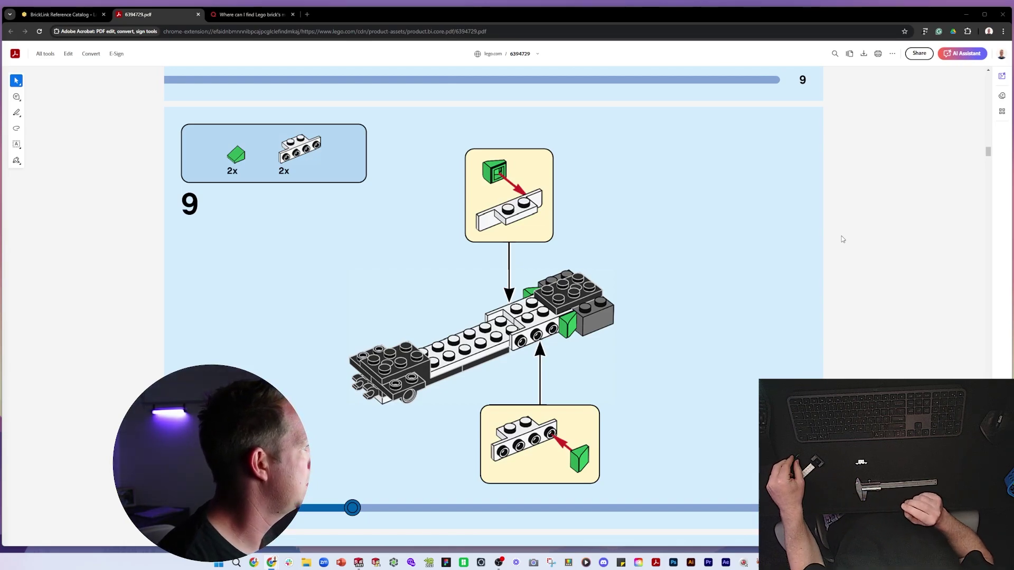
pyautogui.click(58, 16)
pyautogui.click(412, 57)
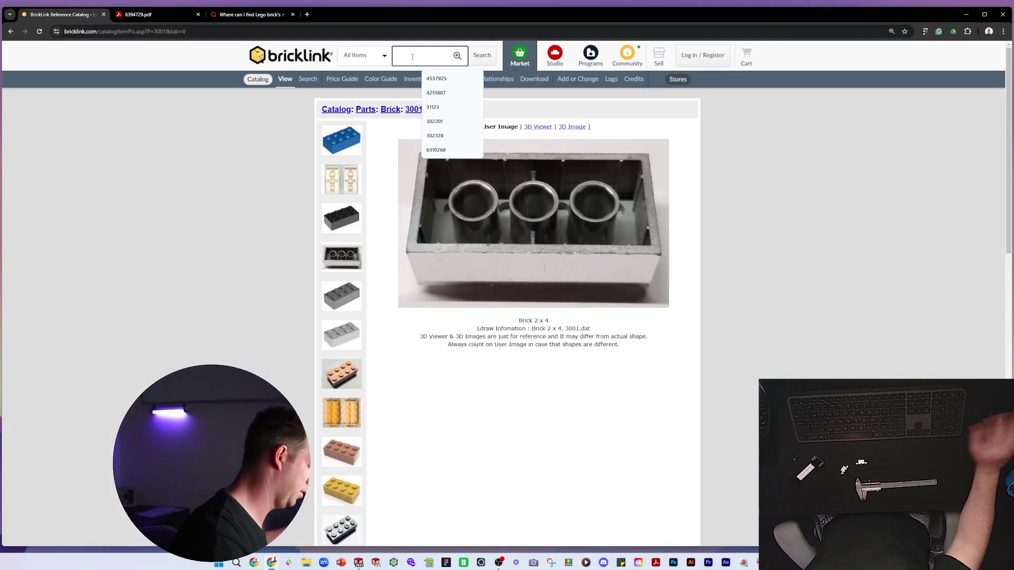
pyautogui.write('6168618')
pyautogui.press('Return')
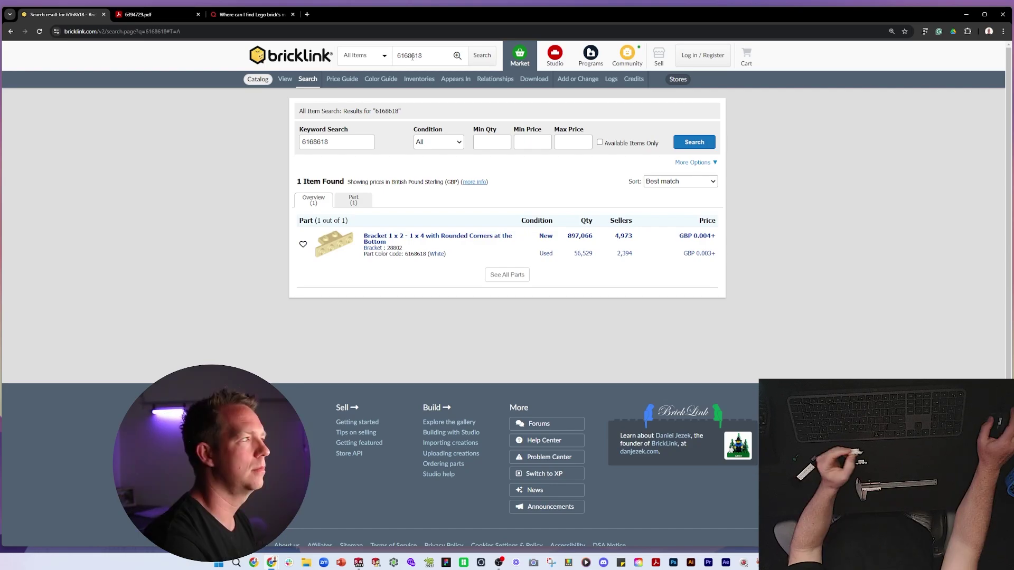
# Open the Bracket 1 x 2 - 1 x 4 catalog entry and examine its enlarged product image
pyautogui.click(323, 251)
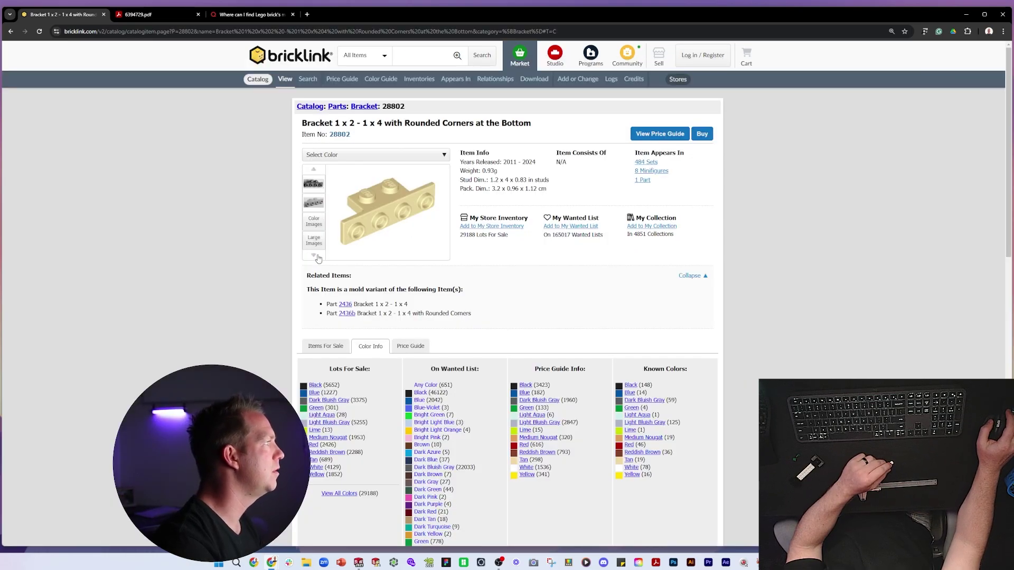
pyautogui.click(314, 170)
pyautogui.click(312, 253)
pyautogui.click(412, 231)
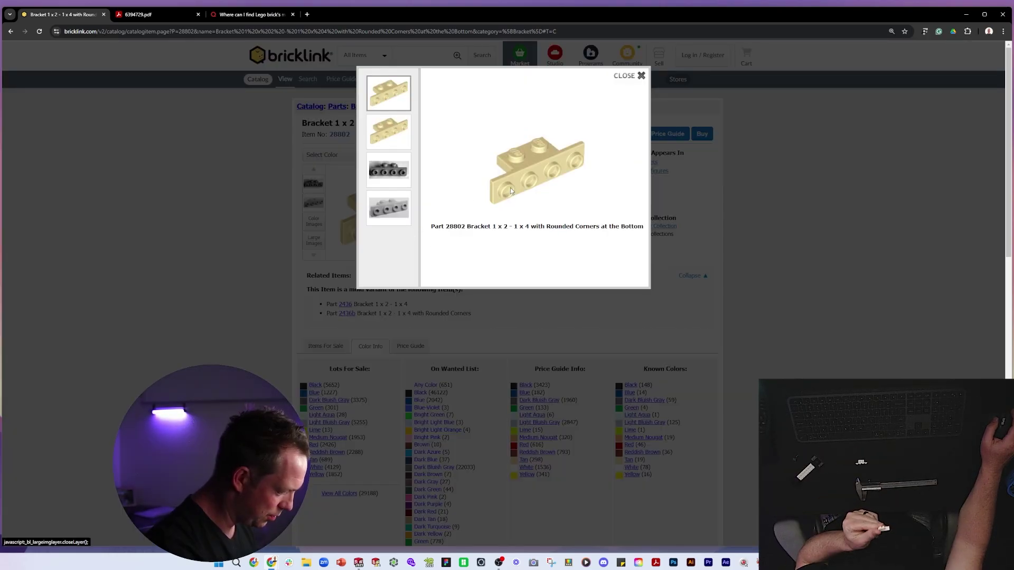
pyautogui.click(640, 76)
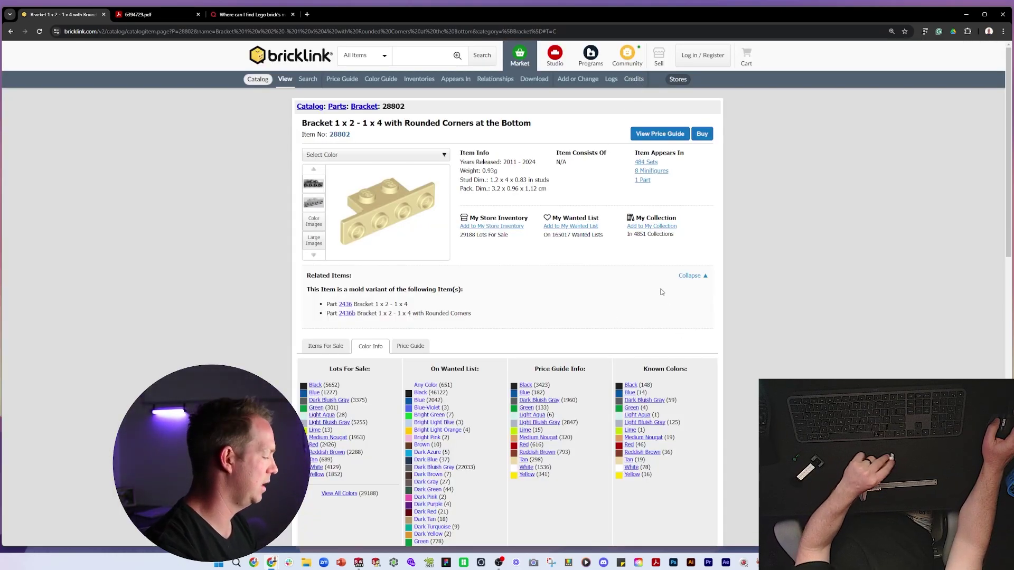
# Open Plate 2 x from the assembly and save a copy as Bracket 1 x 2 - 1 x 4 with Rounded Corners at the Bottom
pyautogui.hotkey('alt', 'Tab')
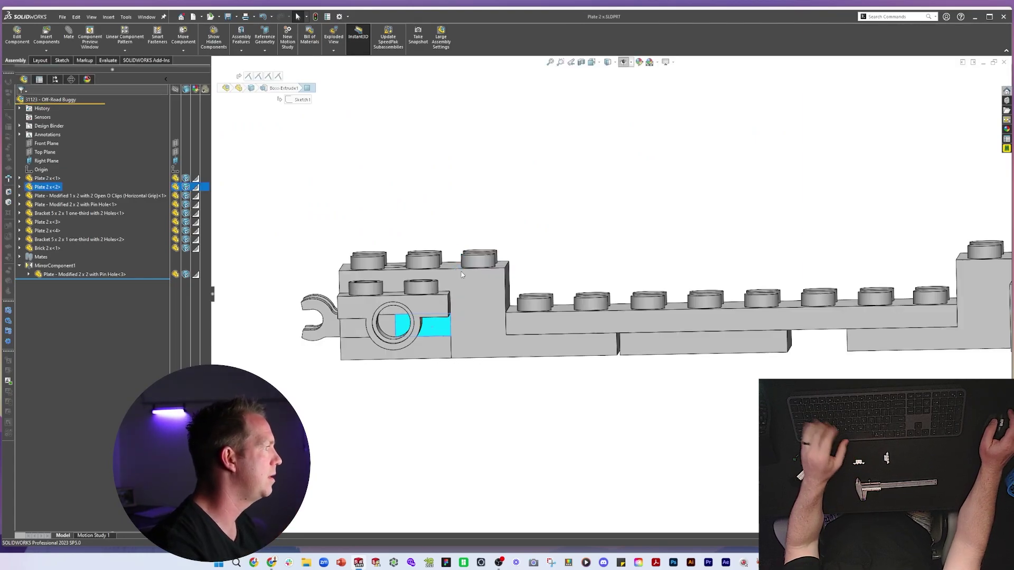
pyautogui.hotkey('alt', 'Tab')
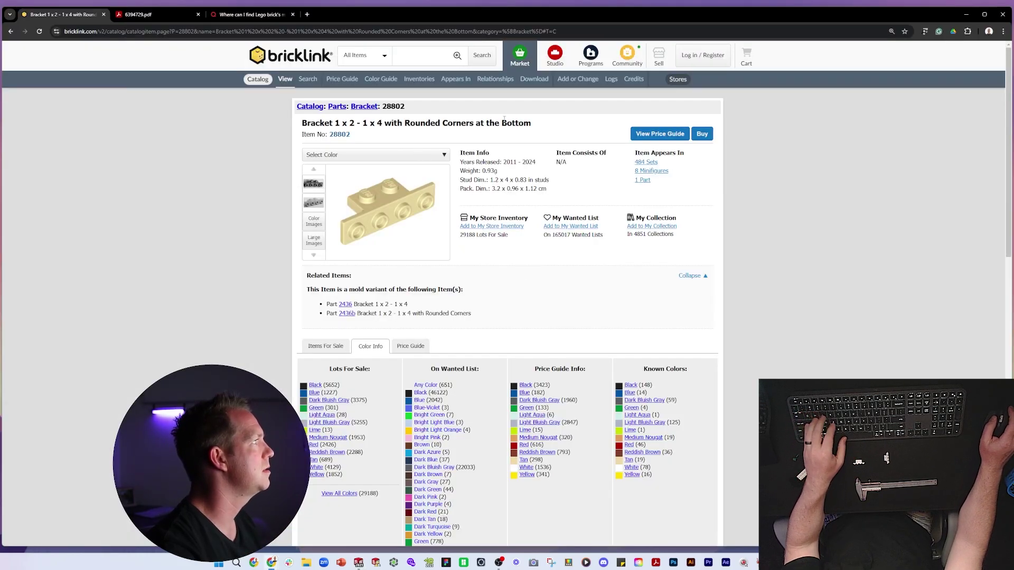
pyautogui.hotkey('alt', 'Tab')
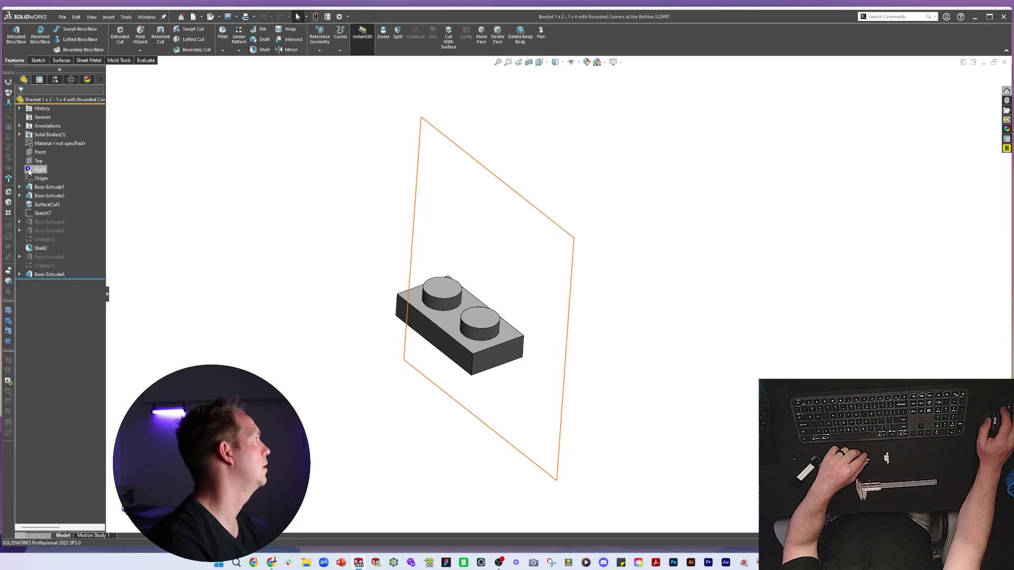
# Sketch a corner rectangle about 6.9 mm high on the plate's long side face, from its top edge to below the plate
pyautogui.click(40, 169)
pyautogui.moveTo(360, 255); pyautogui.dragTo(313, 246, button='middle')
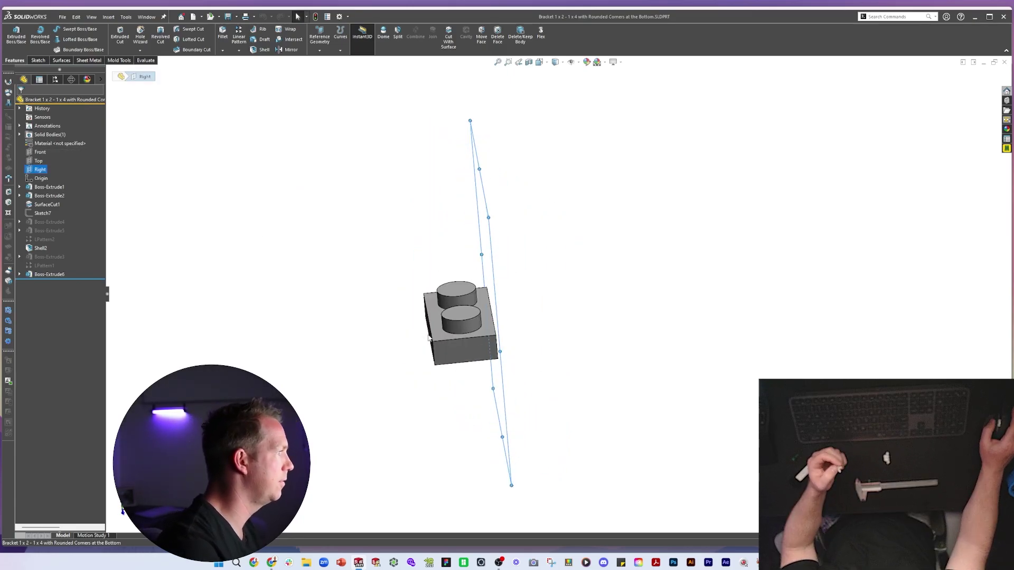
pyautogui.moveTo(429, 338); pyautogui.dragTo(438, 347, button='middle')
pyautogui.click(433, 343)
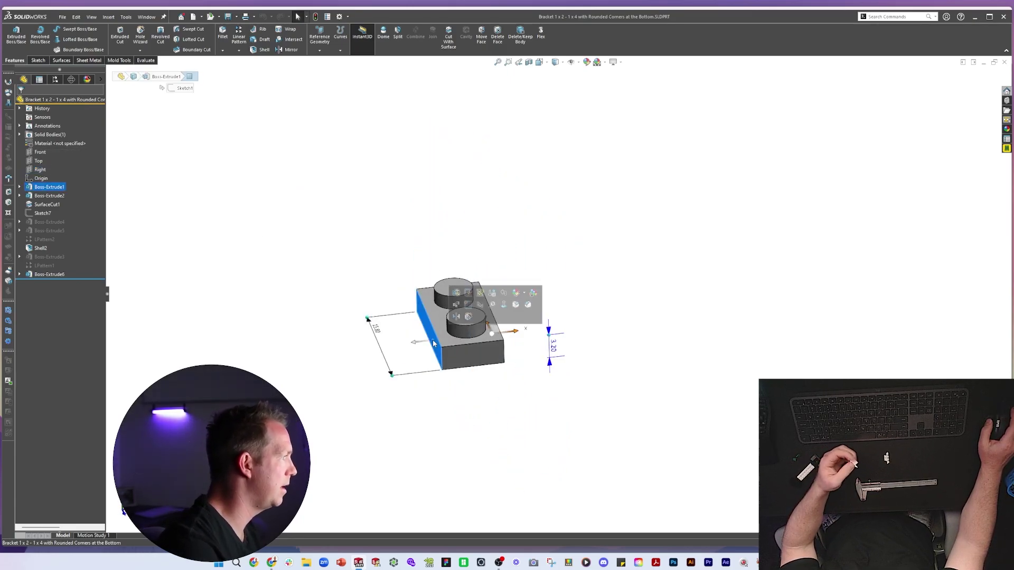
pyautogui.scroll(-3, 396, 321)
pyautogui.moveTo(308, 252); pyautogui.dragTo(304, 282, button='middle')
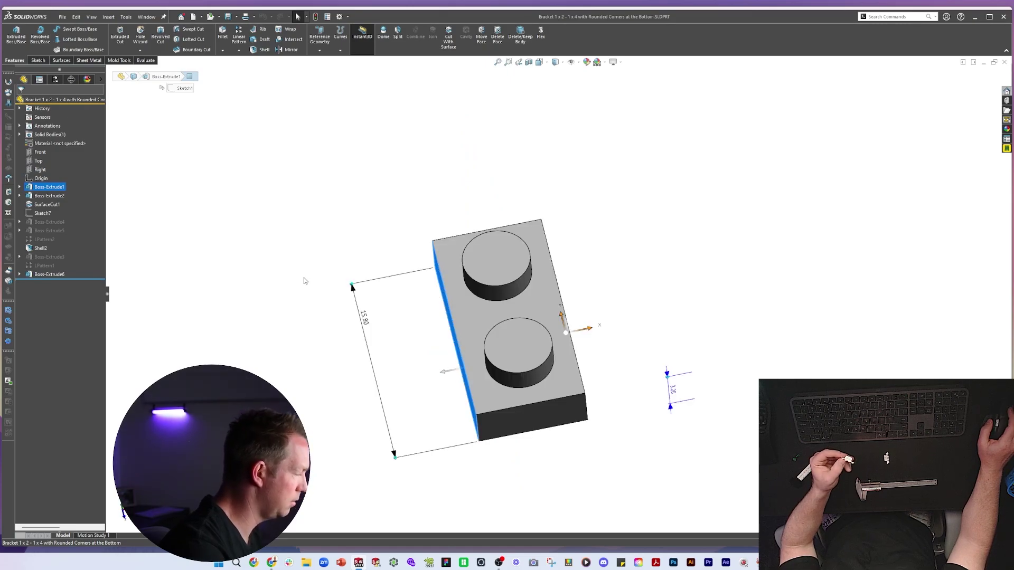
pyautogui.moveTo(393, 329)
pyautogui.mouseDown(button='middle')
pyautogui.moveTo(414, 296)
pyautogui.moveTo(469, 296)
pyautogui.mouseUp(button='middle')
pyautogui.moveTo(468, 296); pyautogui.dragTo(539, 300, button='right')
pyautogui.press('space')
pyautogui.click(618, 307)
pyautogui.click(617, 308)
pyautogui.press('r')
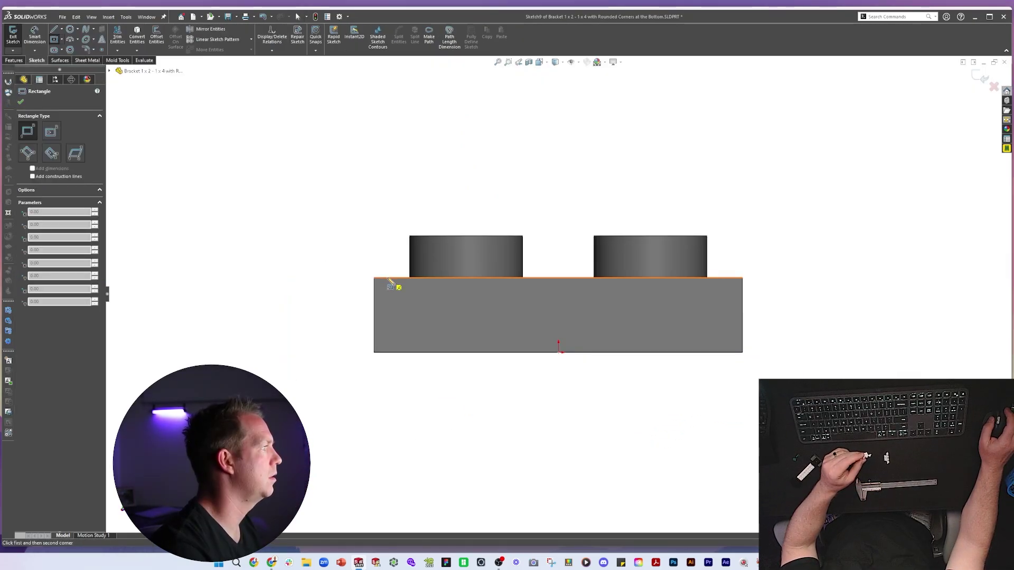
pyautogui.click(387, 277)
pyautogui.click(905, 437)
pyautogui.press('Escape')
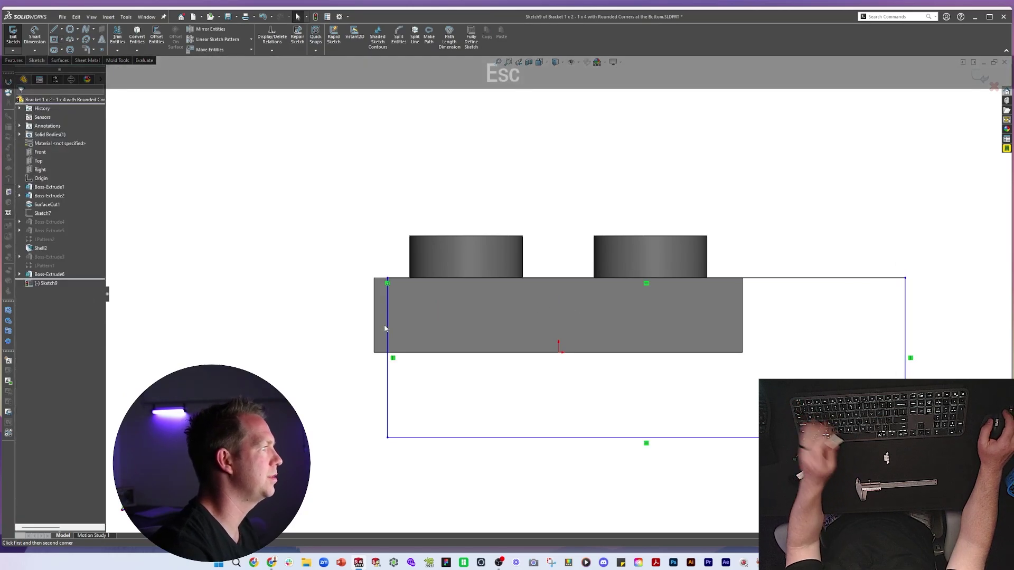
# Align the midpoint of the rectangle's bottom line with the origin using a vertical relation
pyautogui.scroll(3, 489, 298)
pyautogui.rightClick(628, 351)
pyautogui.click(662, 359)
pyautogui.click(568, 351)
pyautogui.keyDown('ctrl'); pyautogui.click(558, 317); pyautogui.keyUp('ctrl')
pyautogui.click(37, 239)
pyautogui.click(654, 410)
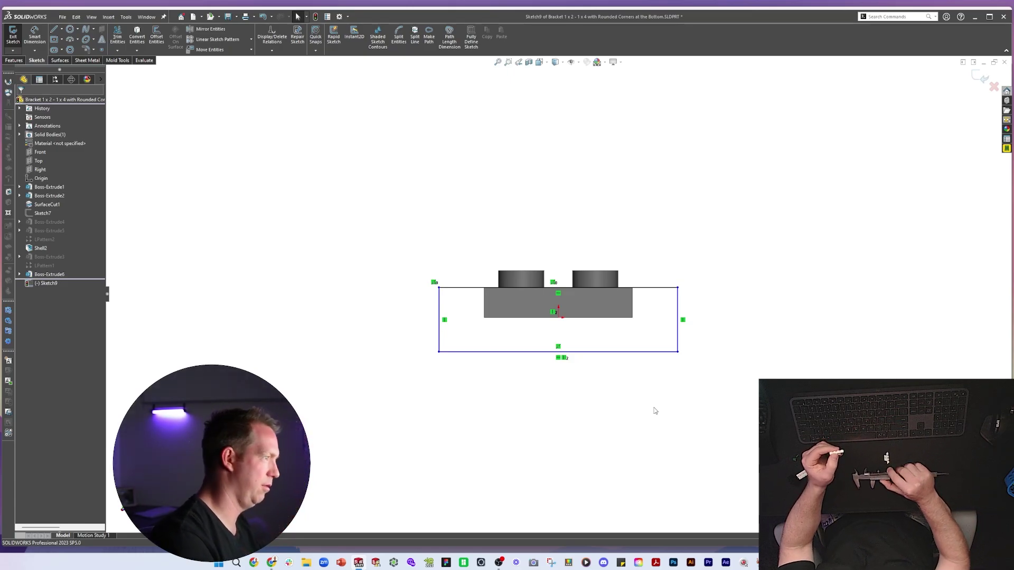
# Dimension the rectangle's width at 31.6 mm and check the value by calculating 7.9 × 4 in the calculator
pyautogui.press('KP_3')
pyautogui.press('KP_1')
pyautogui.click(674, 209)
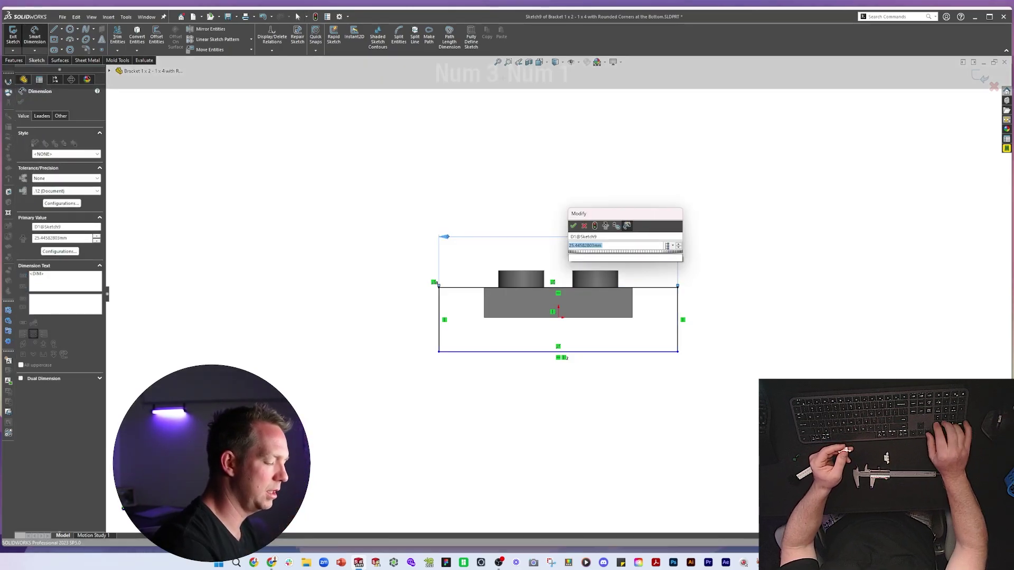
pyautogui.write('31.6')
pyautogui.press('Return')
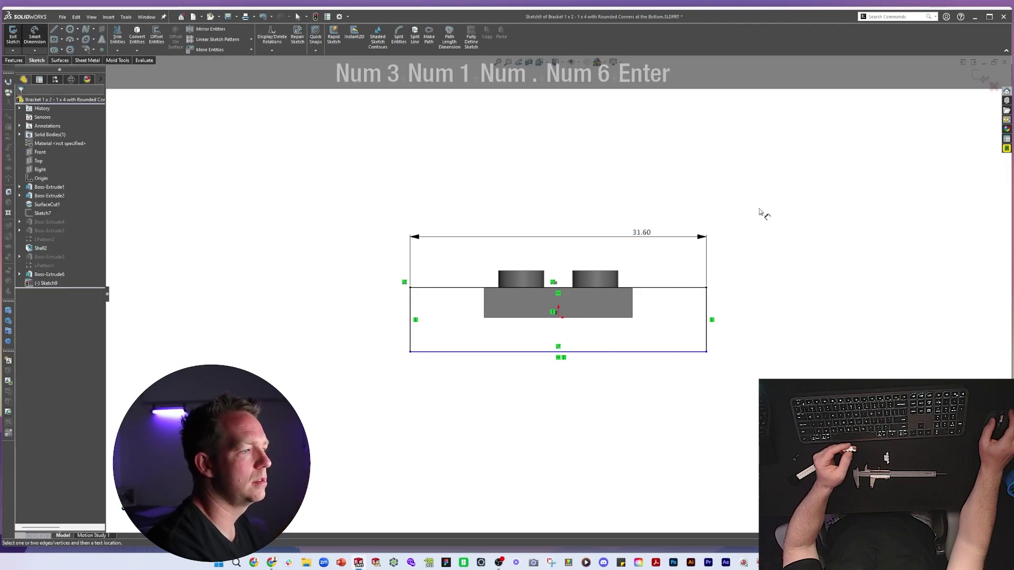
pyautogui.press('XF86Calculator')
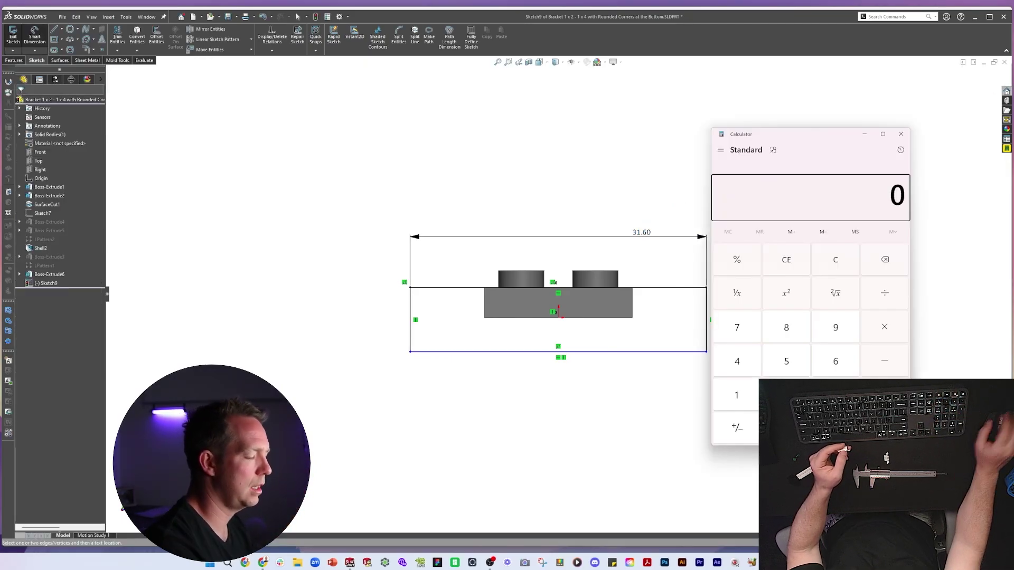
pyautogui.write('7.9*4')
pyautogui.press('Return')
pyautogui.hotkey('alt', 'F4')
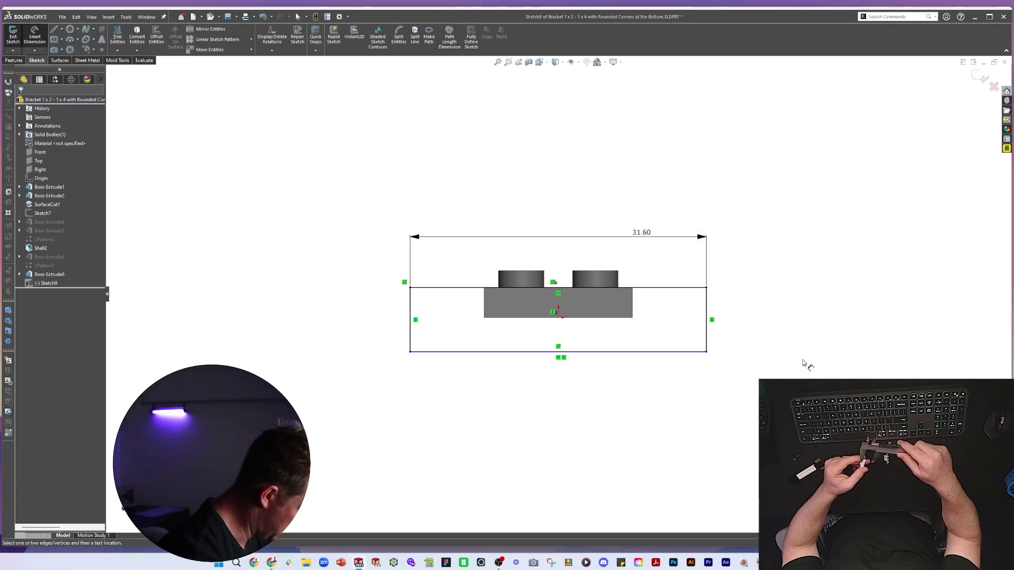
# Dimension the rectangle's height at 7.9 mm
pyautogui.click(706, 319)
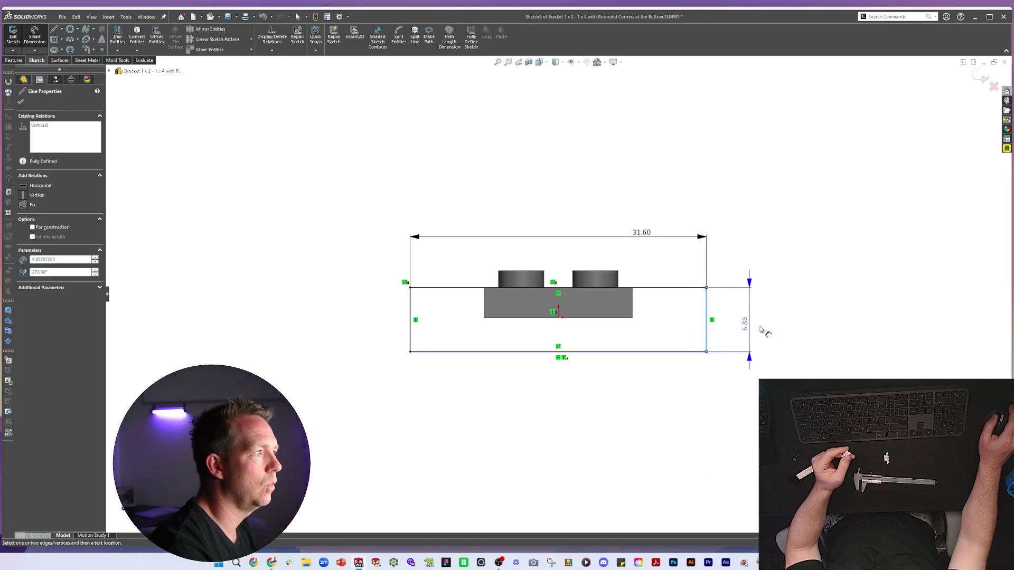
pyautogui.click(749, 325)
pyautogui.press('BackSpace')
pyautogui.press('Return')
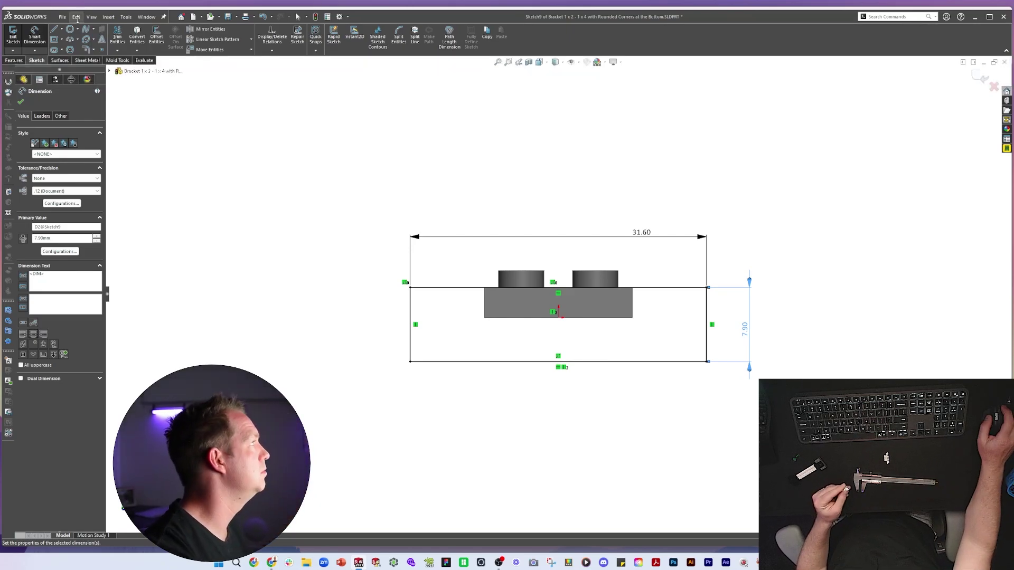
# Round both bottom corners of the rectangle with 1.5 mm sketch fillets
pyautogui.click(89, 51)
pyautogui.write('1.5')
pyautogui.press('Return')
pyautogui.moveTo(395, 364); pyautogui.dragTo(766, 381)
pyautogui.press('Return')
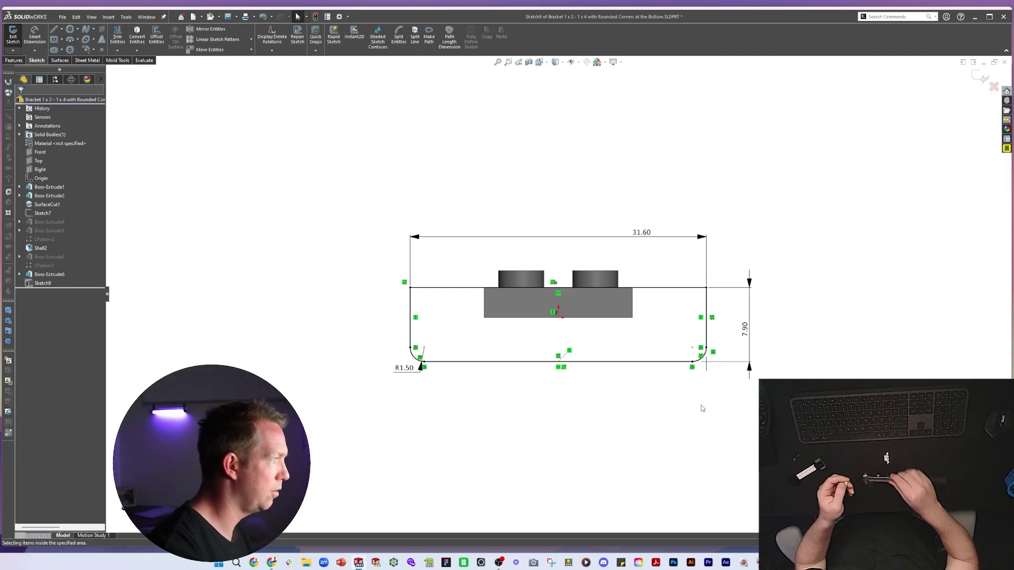
# Extrude the rounded rectangle 1.4 mm outward from the plate's side face, merged with the body
pyautogui.write('e')
pyautogui.write('1.')
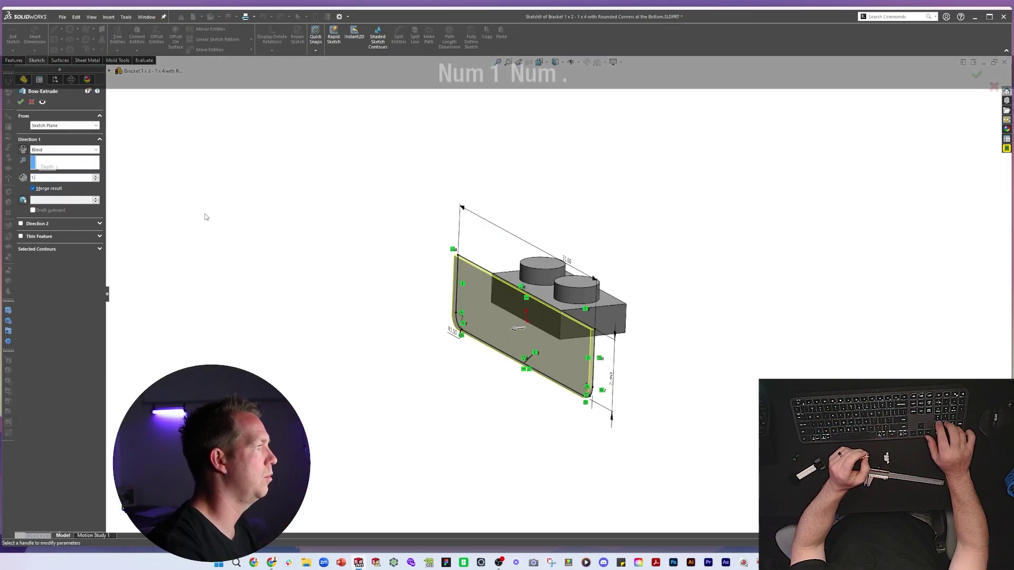
pyautogui.write('4')
pyautogui.press('Return')
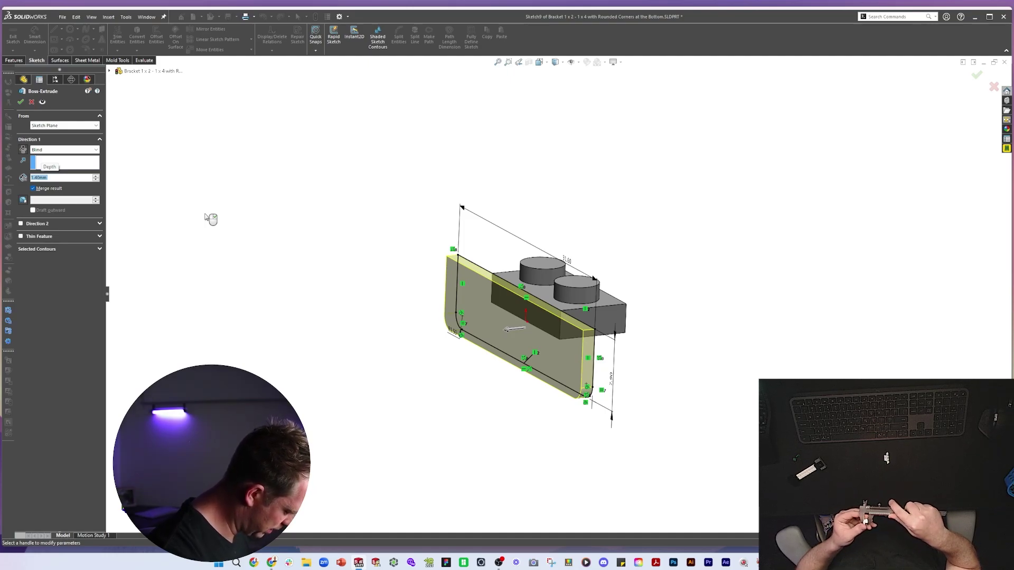
pyautogui.press('space')
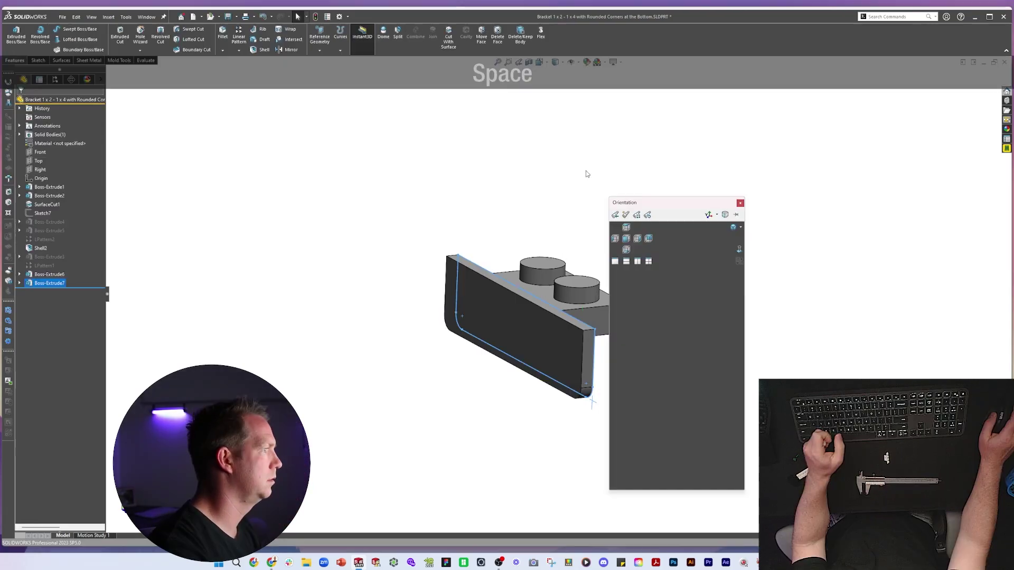
# Measure the rounded plate's outer face and examine the cavity on the bracket's underside
pyautogui.click(585, 170)
pyautogui.moveTo(588, 276); pyautogui.dragTo(593, 310, button='middle')
pyautogui.scroll(-2, 593, 310)
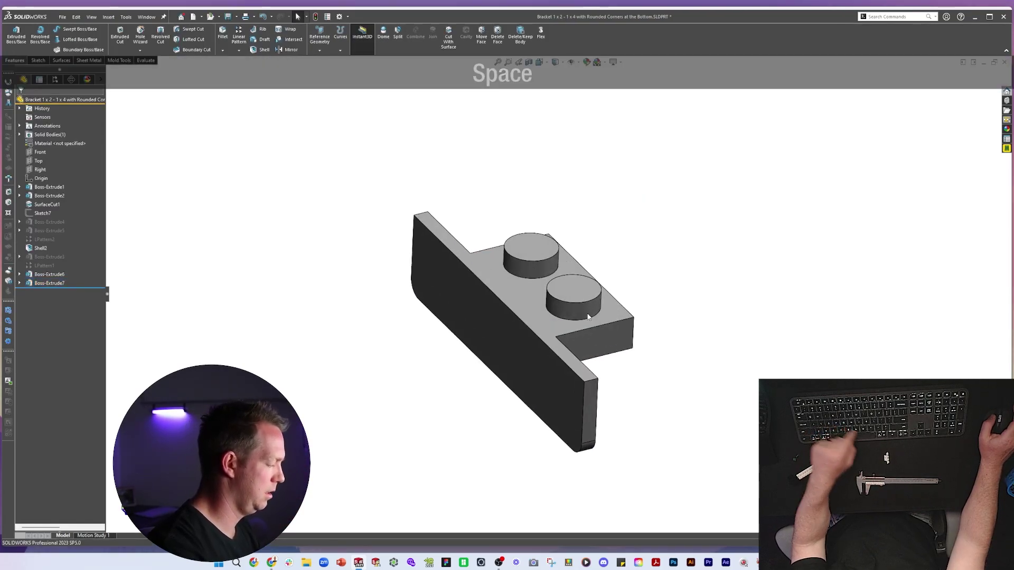
pyautogui.press('m')
pyautogui.click(509, 353)
pyautogui.moveTo(509, 353); pyautogui.dragTo(462, 226, button='middle')
pyautogui.click(594, 294)
pyautogui.press('Escape')
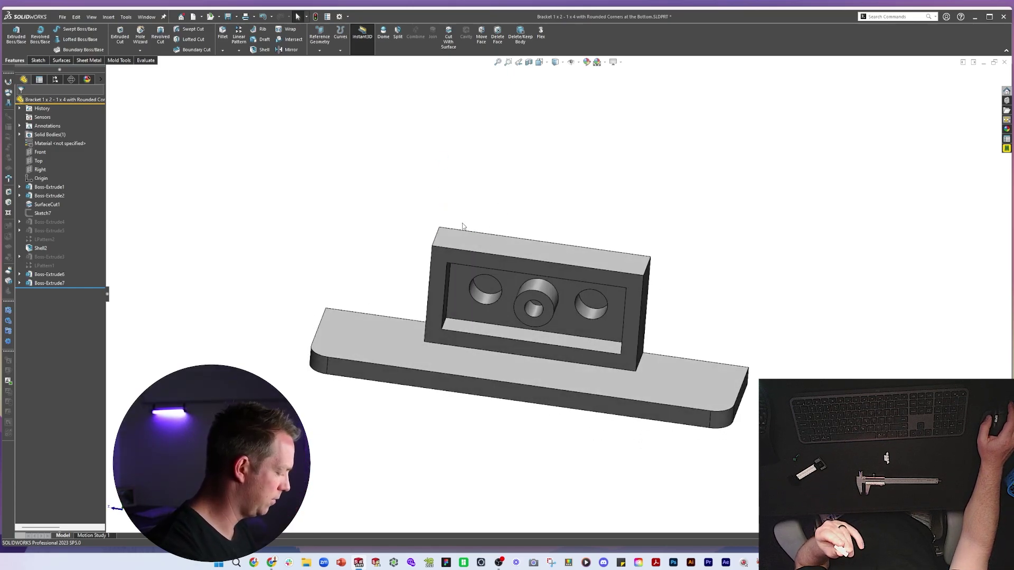
# Start a sketch on the cavity floor and draw a two-segment horizontal line between the upper hole's centre and the wall beside the rounded plate
pyautogui.press('space')
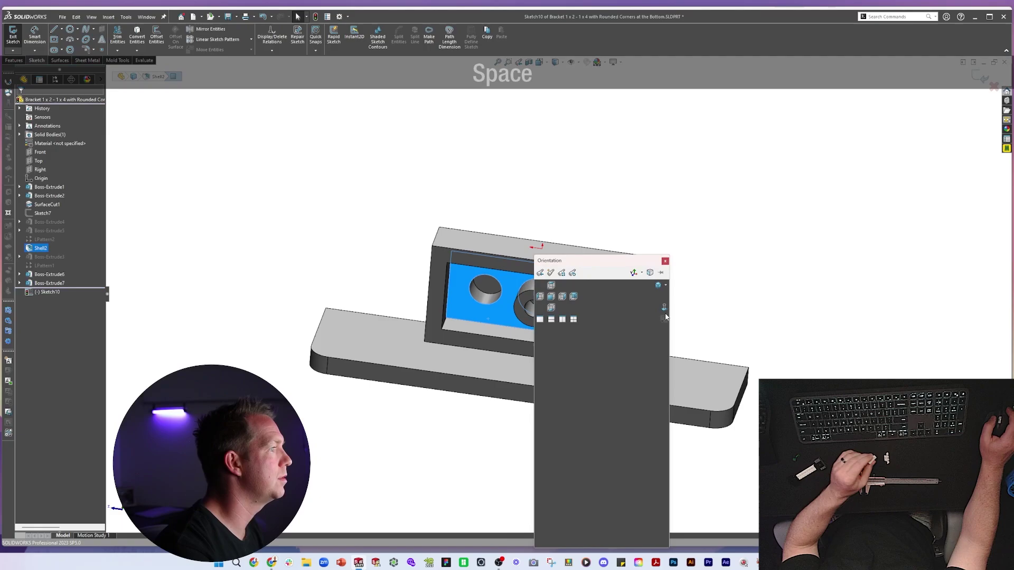
pyautogui.click(664, 308)
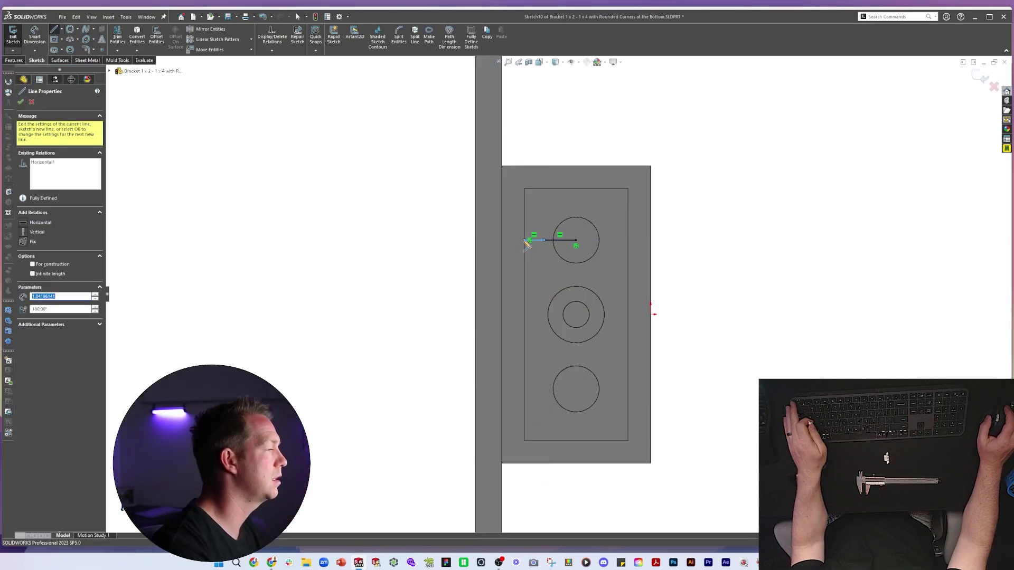
pyautogui.press('Escape')
pyautogui.press('Escape')
pyautogui.press('Escape')
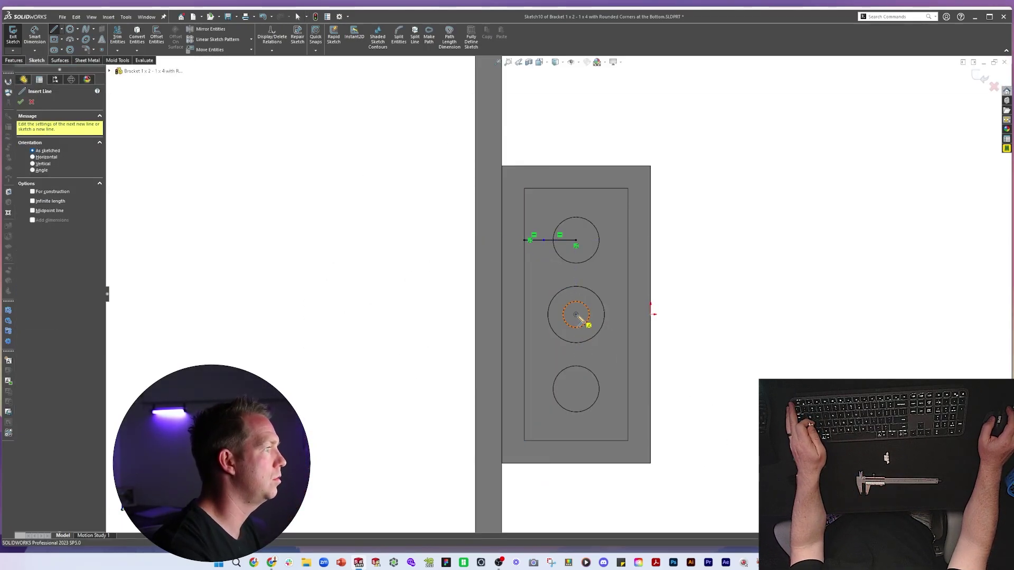
# Draw matching horizontal lines from the centre tube's centre and the lower hole's centre to the same cavity wall
pyautogui.click(576, 315)
pyautogui.click(524, 315)
pyautogui.press('Escape')
pyautogui.press('Escape')
pyautogui.moveTo(535, 318); pyautogui.dragTo(496, 320, button='right')
pyautogui.click(575, 389)
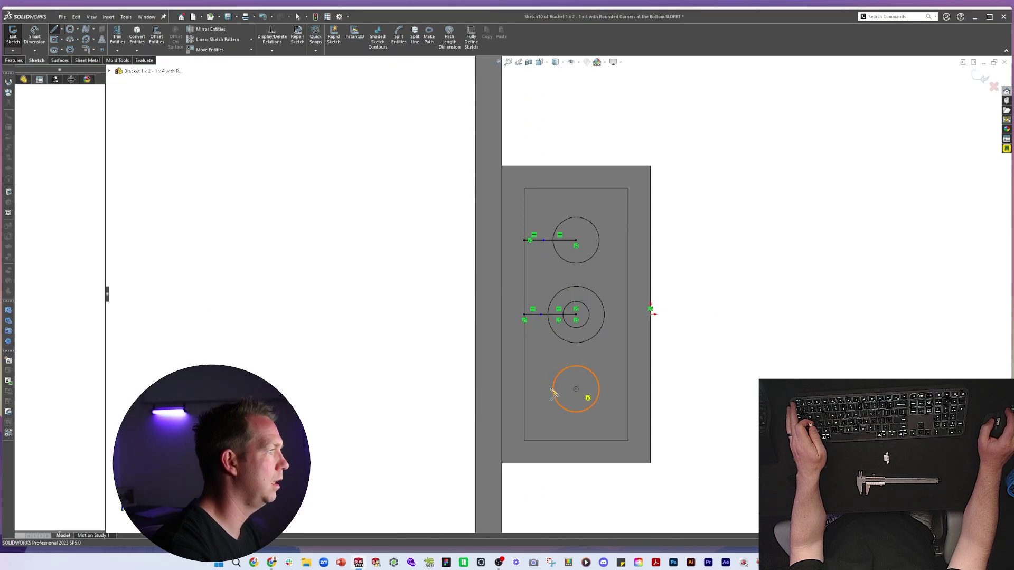
pyautogui.click(576, 389)
pyautogui.click(525, 389)
pyautogui.press('Escape')
pyautogui.press('Escape')
pyautogui.press('Escape')
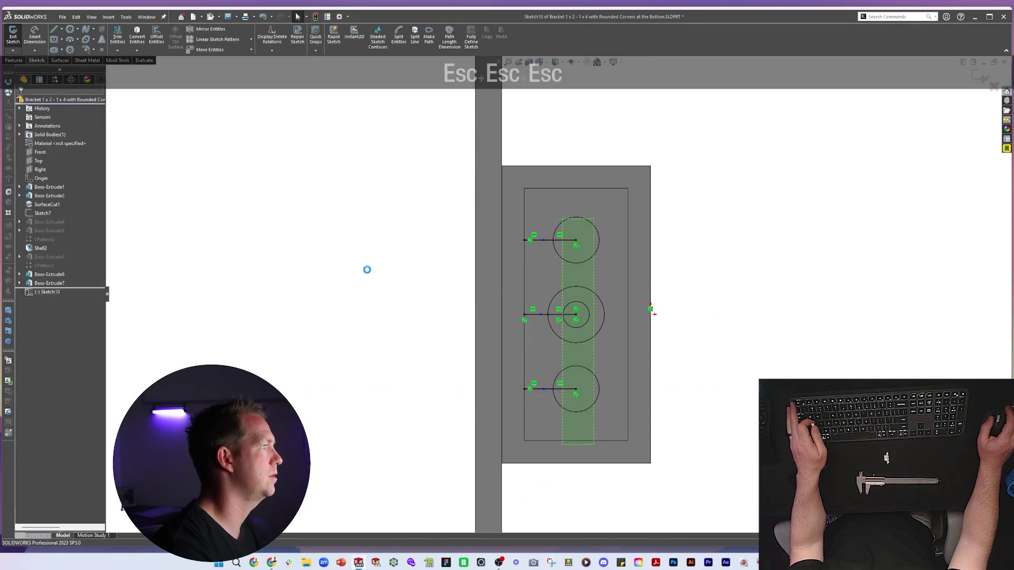
# Convert the segments at the circle centres to construction geometry and make the three short wall-side segments equal in length
pyautogui.click(42, 301)
pyautogui.moveTo(531, 402); pyautogui.dragTo(487, 193)
pyautogui.click(41, 268)
# Dimension the upper wall-side segment's length as drawn and exit the sketch
pyautogui.moveTo(335, 293); pyautogui.dragTo(334, 252, button='right')
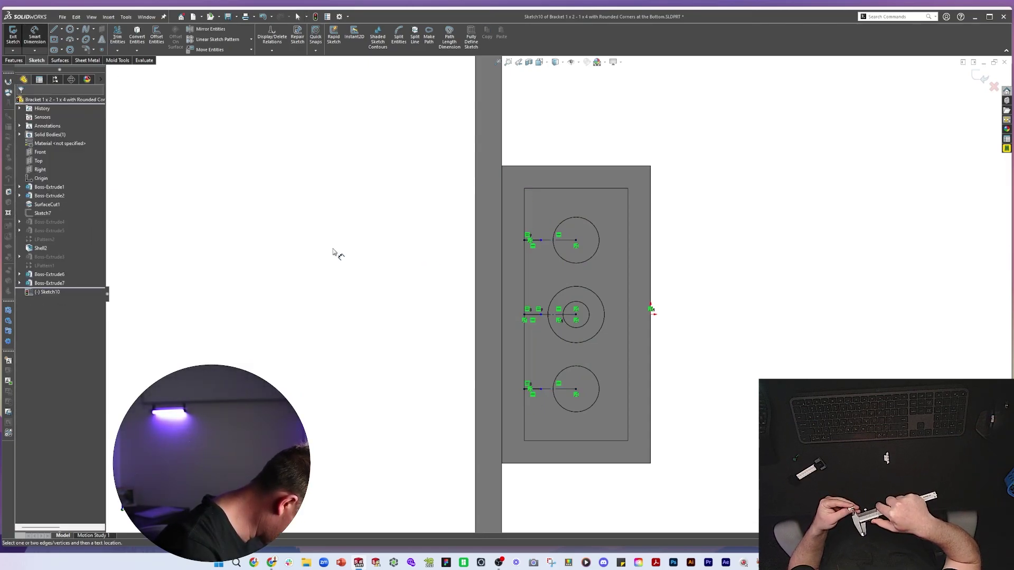
pyautogui.click(536, 240)
pyautogui.click(781, 210)
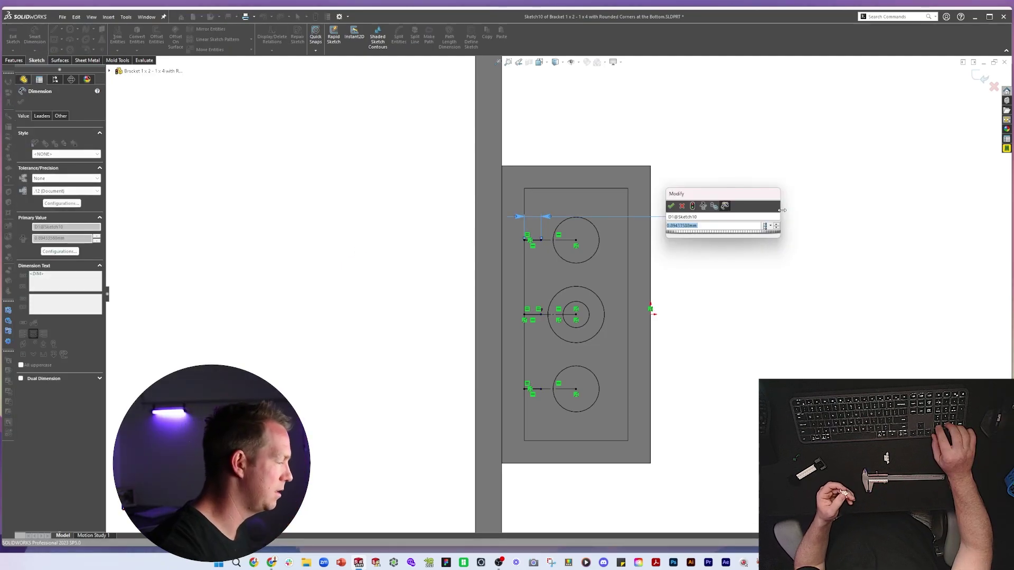
pyautogui.click(671, 206)
pyautogui.click(980, 78)
# Roll back to before the line sketch and cut away the cavity wall between the box and the rounded plate
pyautogui.scroll(1, 660, 249)
pyautogui.moveTo(630, 204)
pyautogui.mouseDown(button='middle')
pyautogui.moveTo(656, 107)
pyautogui.moveTo(635, 136)
pyautogui.moveTo(440, 249)
pyautogui.mouseUp(button='middle')
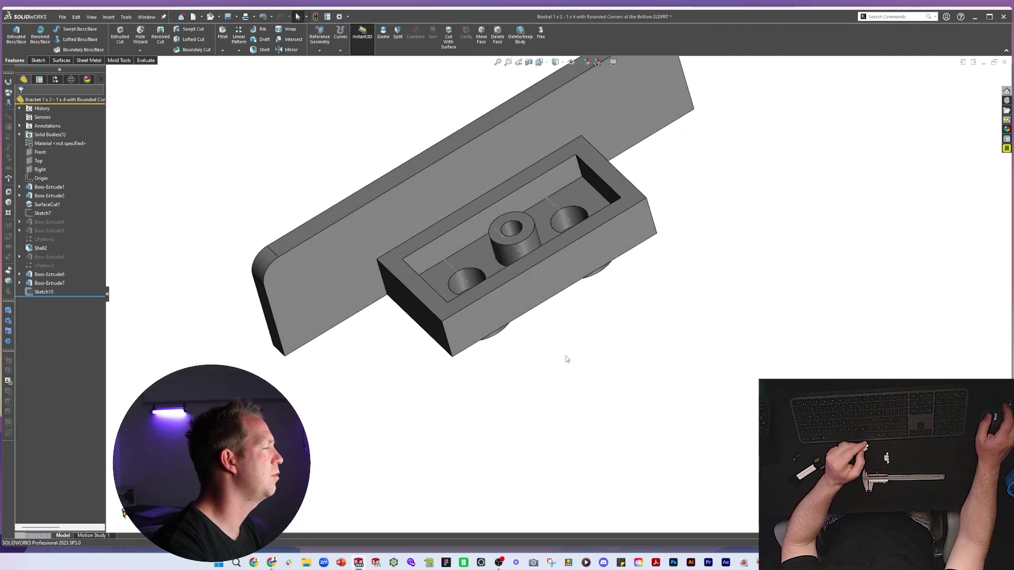
pyautogui.moveTo(592, 389); pyautogui.dragTo(600, 381, button='middle')
pyautogui.click(488, 247)
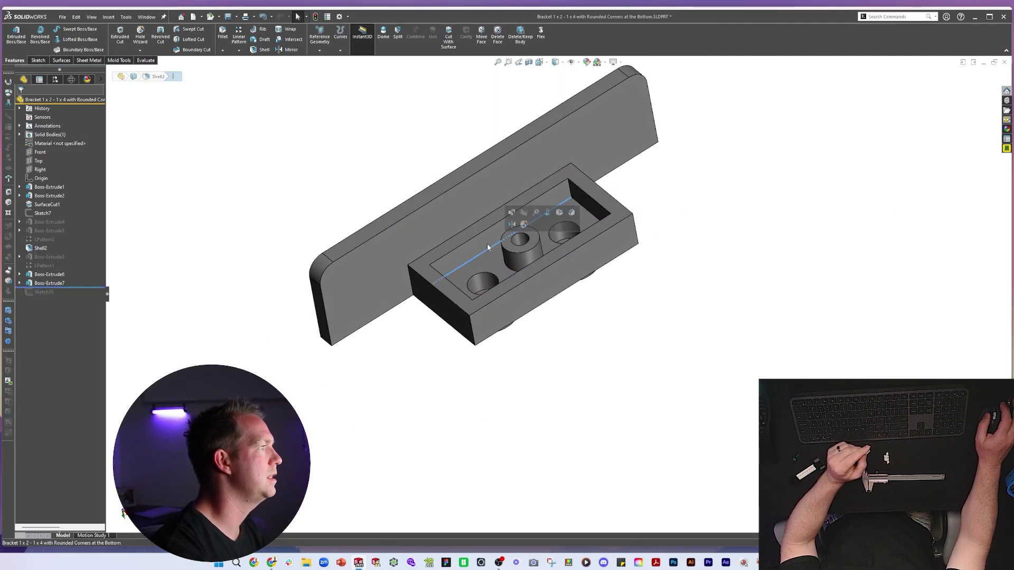
pyautogui.click(490, 252)
pyautogui.click(519, 205)
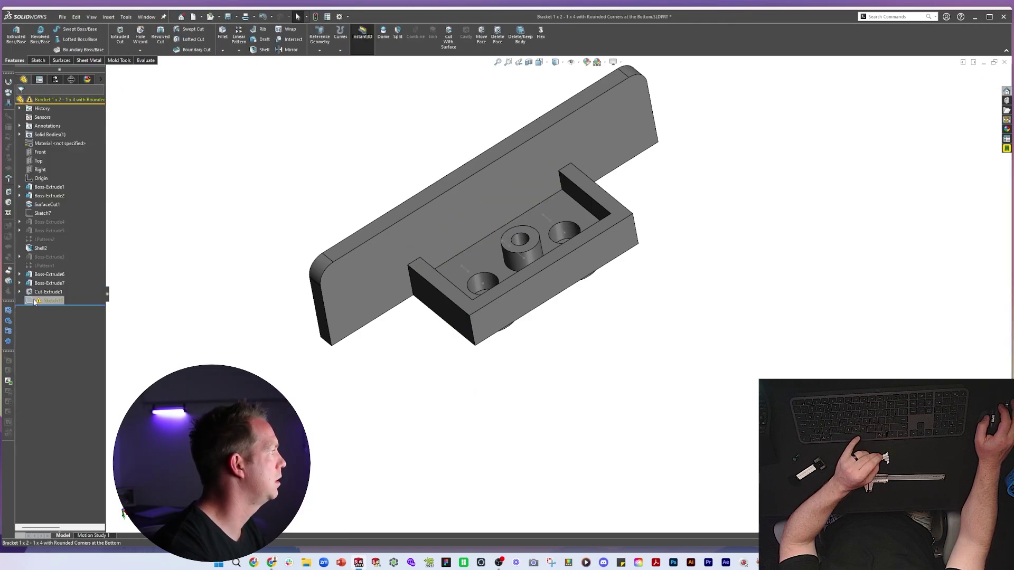
# Reopen the line sketch, delete the upper line's broken end relation and reattach its endpoint to the rounded plate's inner edge
pyautogui.click(34, 301)
pyautogui.click(41, 276)
pyautogui.press('space')
pyautogui.click(789, 270)
pyautogui.press('Delete')
pyautogui.moveTo(506, 249); pyautogui.dragTo(482, 249)
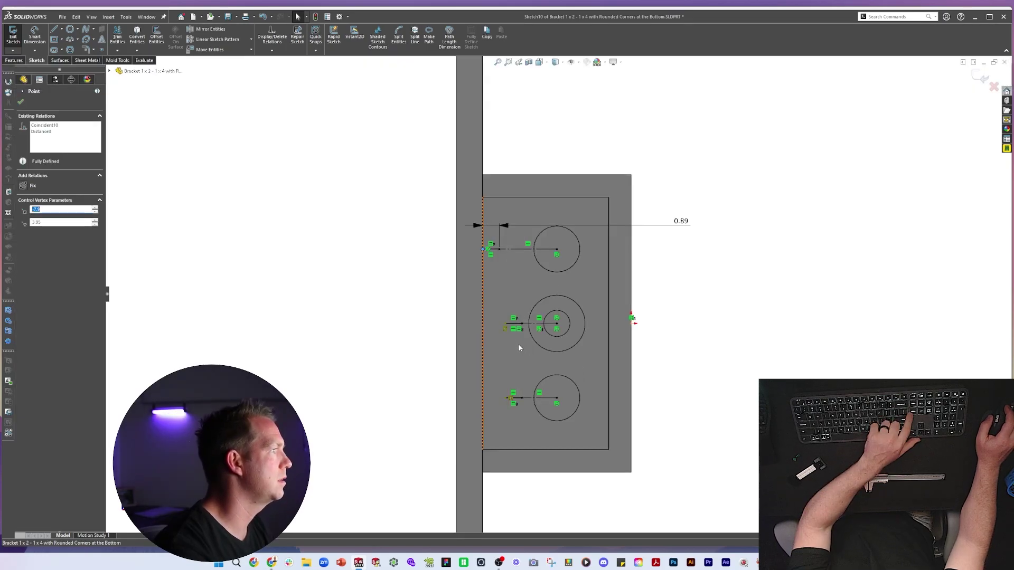
# Delete the broken end relations of the middle and lower lines and reattach both endpoints to the rounded plate's inner edge
pyautogui.click(505, 330)
pyautogui.press('Delete')
pyautogui.moveTo(506, 323); pyautogui.dragTo(483, 323)
pyautogui.click(511, 399)
pyautogui.press('Delete')
pyautogui.moveTo(506, 398); pyautogui.dragTo(483, 399)
# Set the length of the short wall-side segments to 2 mm
pyautogui.doubleClick(681, 221)
pyautogui.write('2')
pyautogui.press('Return')
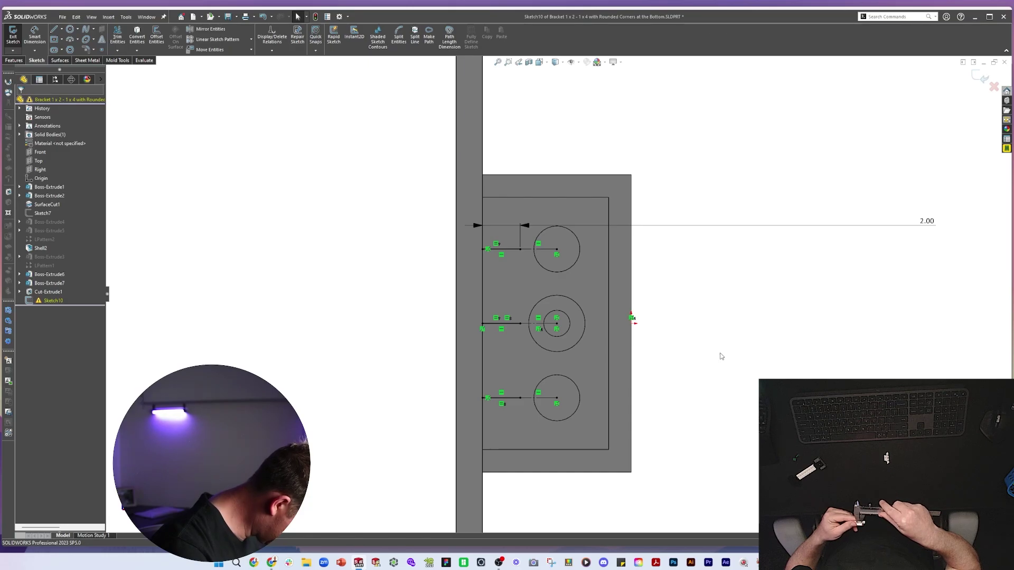
# Extrude the three short segments as merged mid-plane thin ribs 1.1 mm thick
pyautogui.click(22, 62)
pyautogui.click(52, 263)
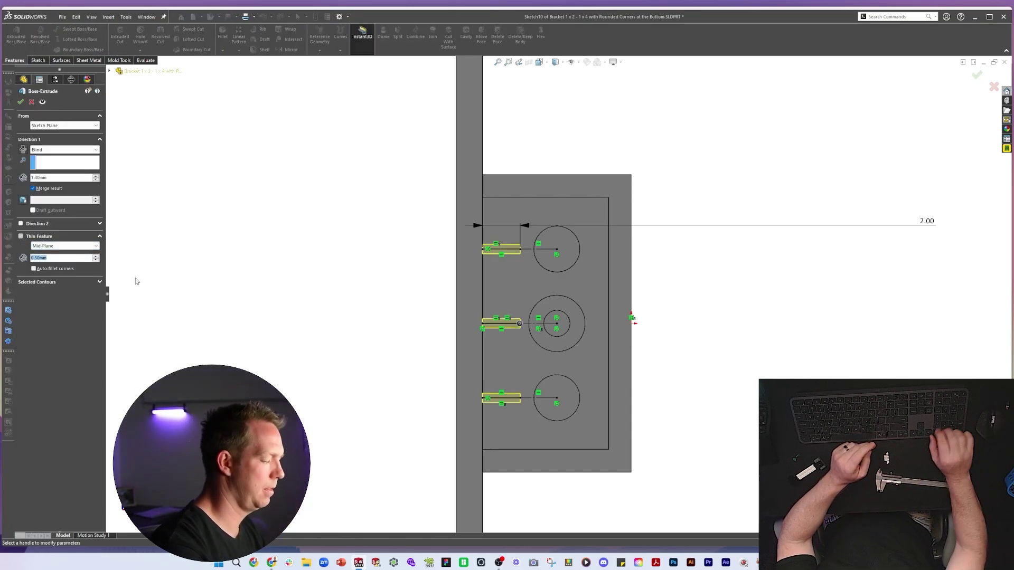
pyautogui.write('1.1')
pyautogui.press('Return')
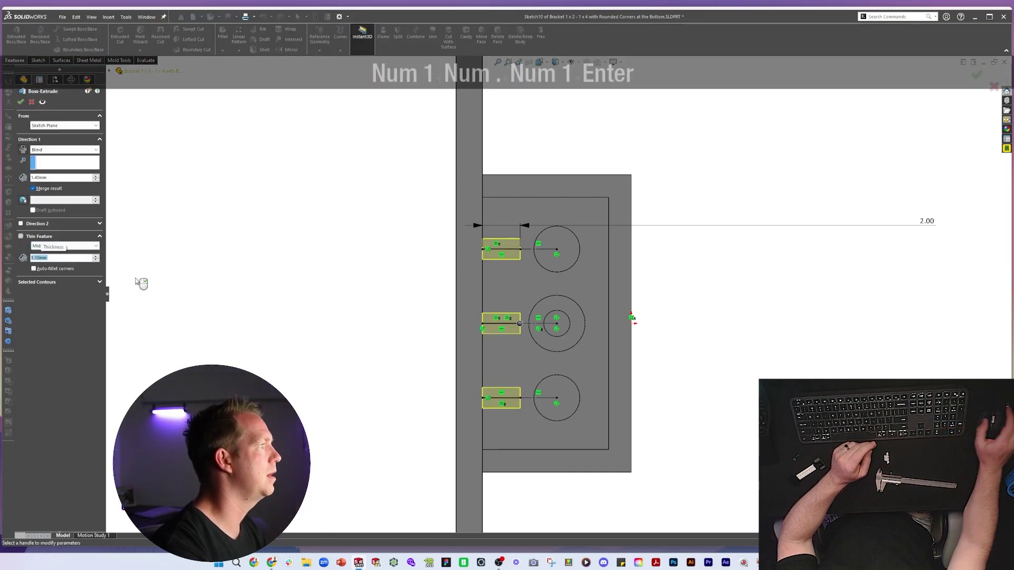
pyautogui.click(64, 150)
pyautogui.click(58, 172)
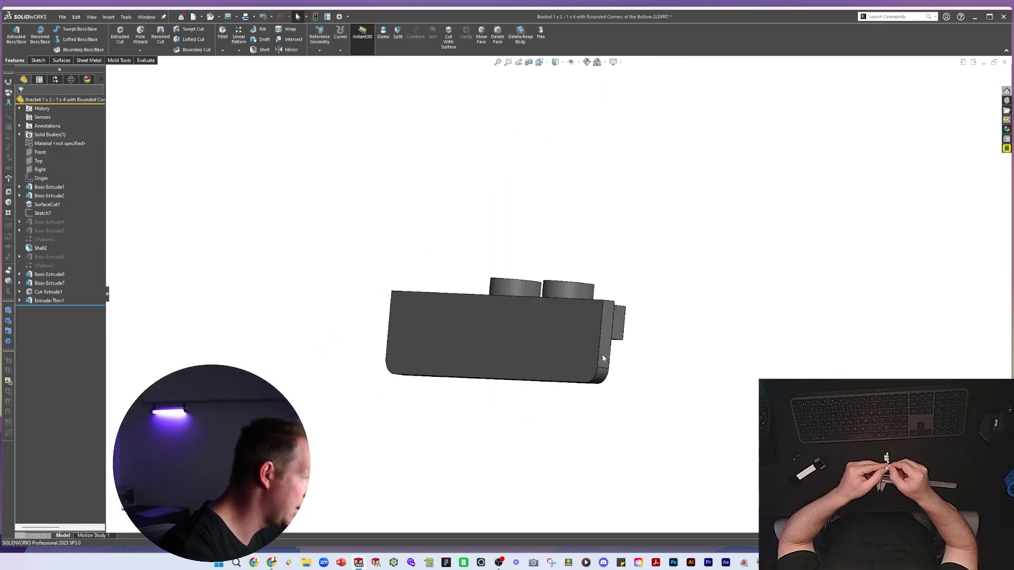
# Check the bracket from several sides and save the part
pyautogui.moveTo(585, 321); pyautogui.dragTo(548, 421, button='middle')
pyautogui.click(481, 355)
pyautogui.click(614, 396)
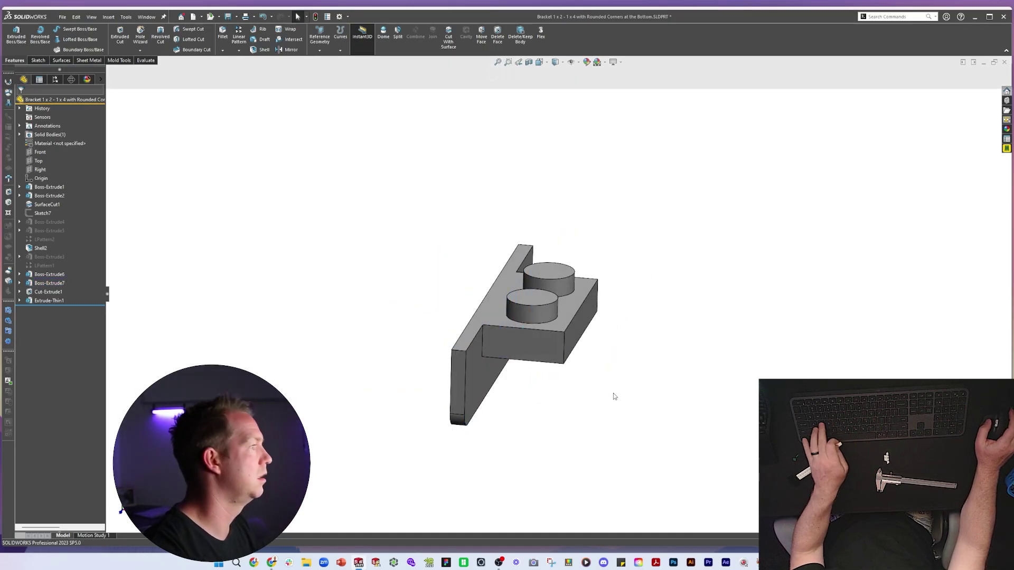
pyautogui.hotkey('ctrl', 's')
# Start a sketch on the rounded plate's outer face and draw a circle about 5.3 mm in diameter near its left end
pyautogui.press('space')
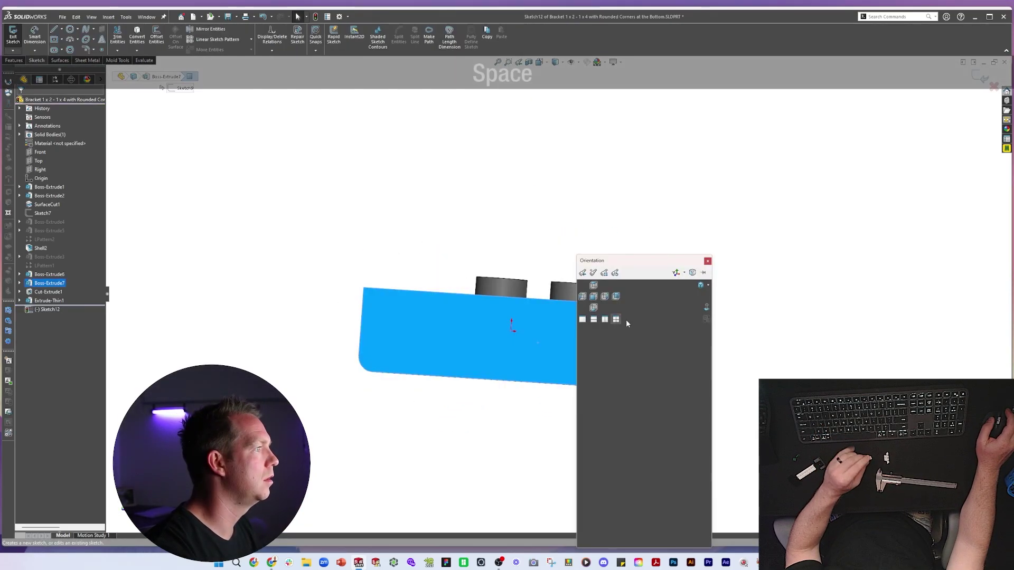
pyautogui.click(704, 309)
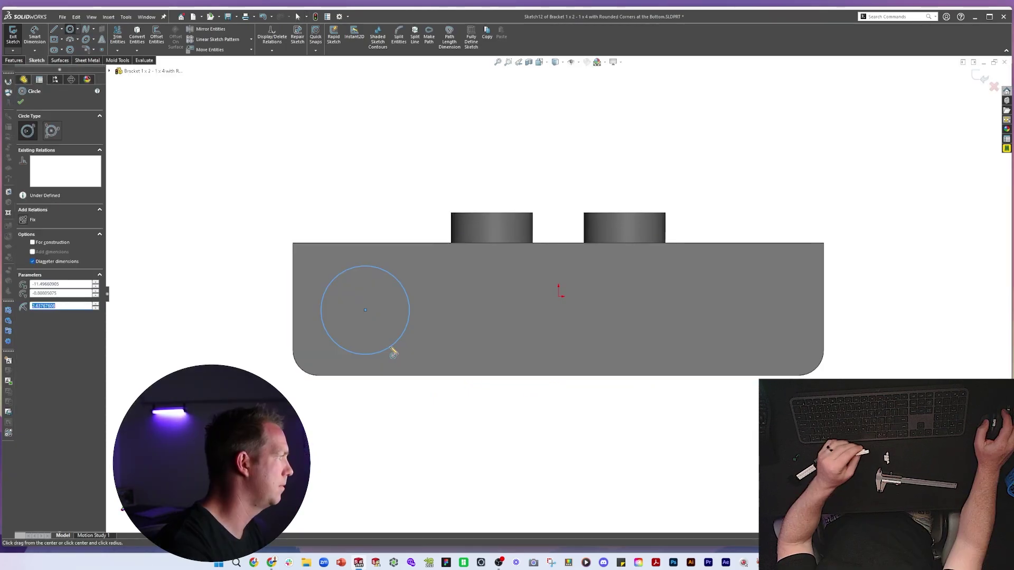
pyautogui.press('Escape')
pyautogui.press('Escape')
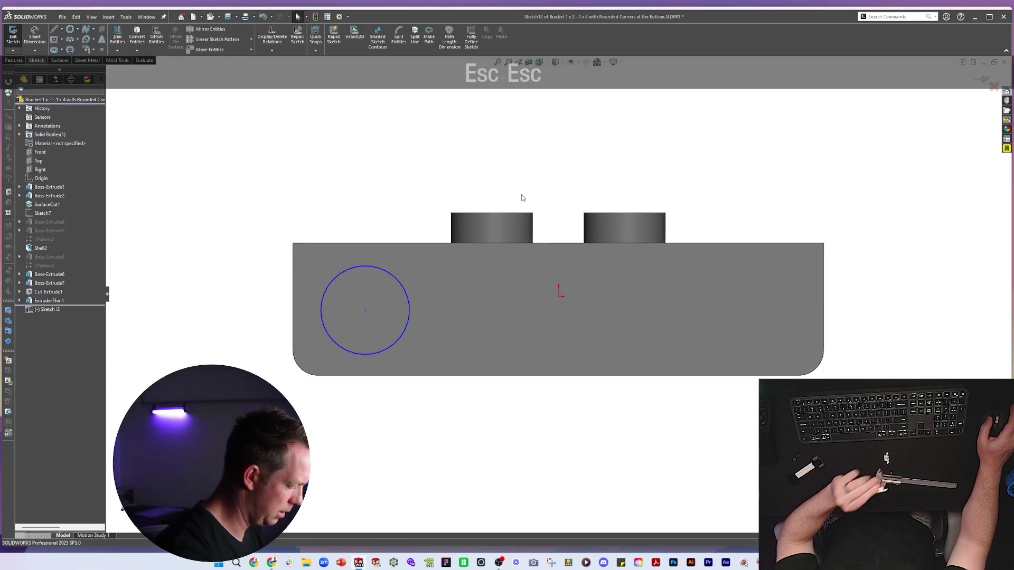
pyautogui.moveTo(522, 197); pyautogui.dragTo(501, 243, button='middle')
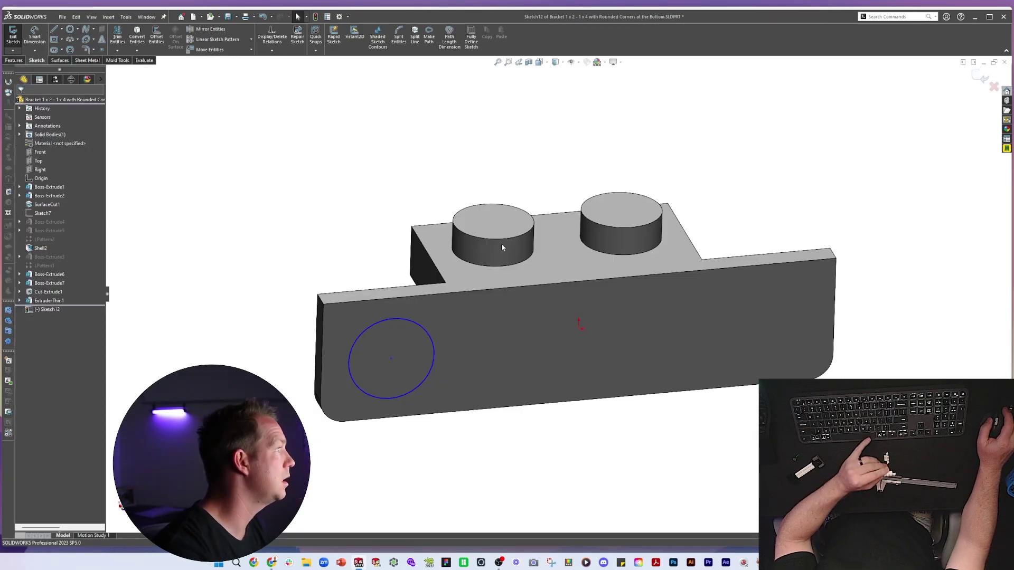
pyautogui.click(492, 267)
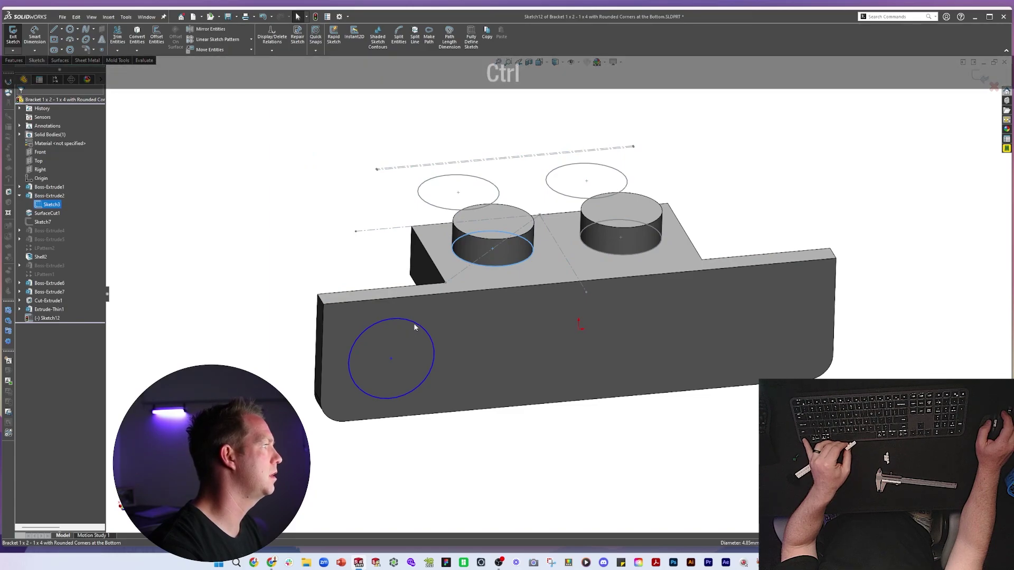
pyautogui.keyDown('ctrl'); pyautogui.click(413, 323); pyautogui.keyUp('ctrl')
pyautogui.click(331, 234)
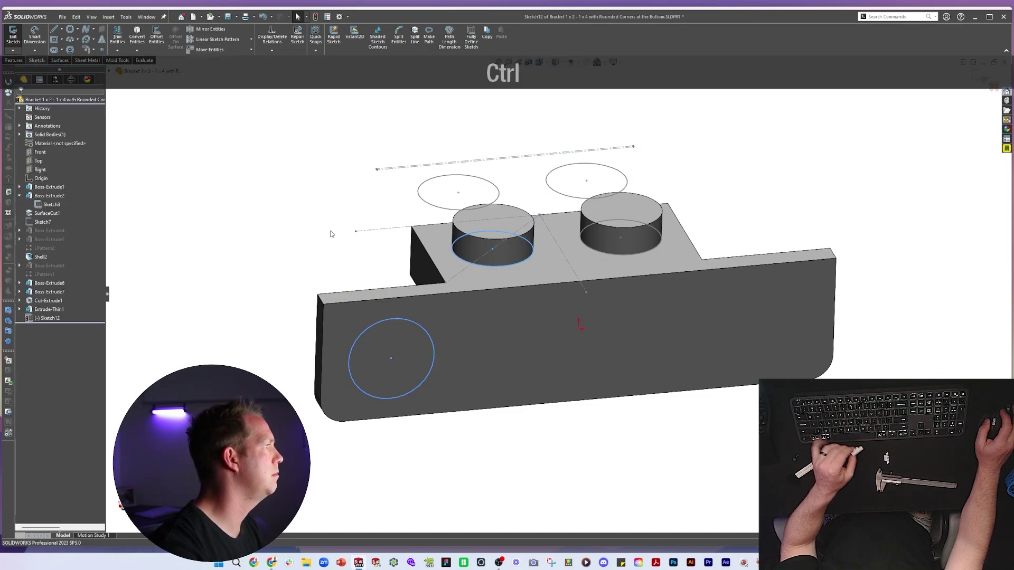
# Measure an existing stud's diameter and dimension the new circle to 4.85 mm in diameter
pyautogui.press('m')
pyautogui.click(528, 260)
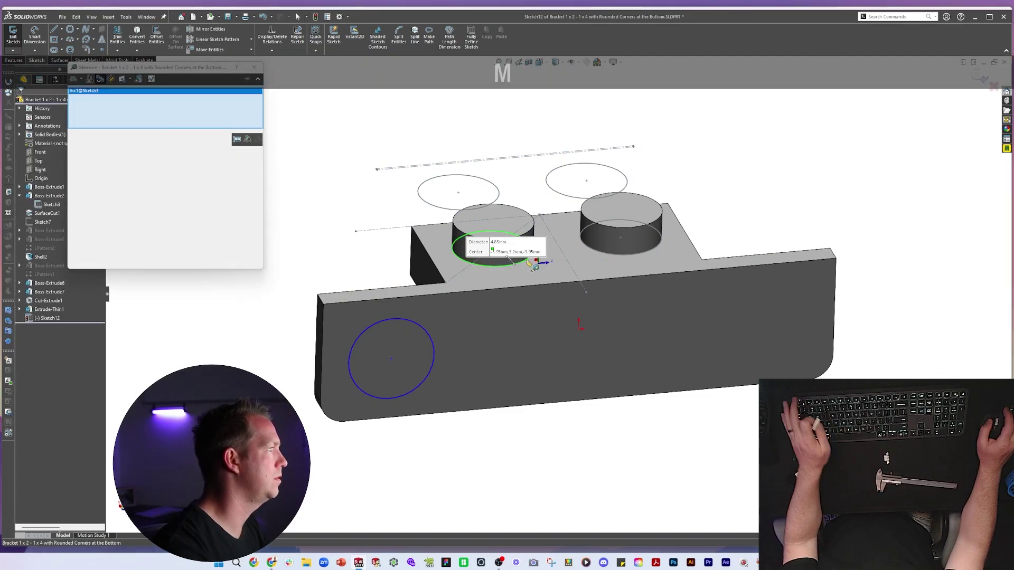
pyautogui.press('Escape')
pyautogui.click(484, 451)
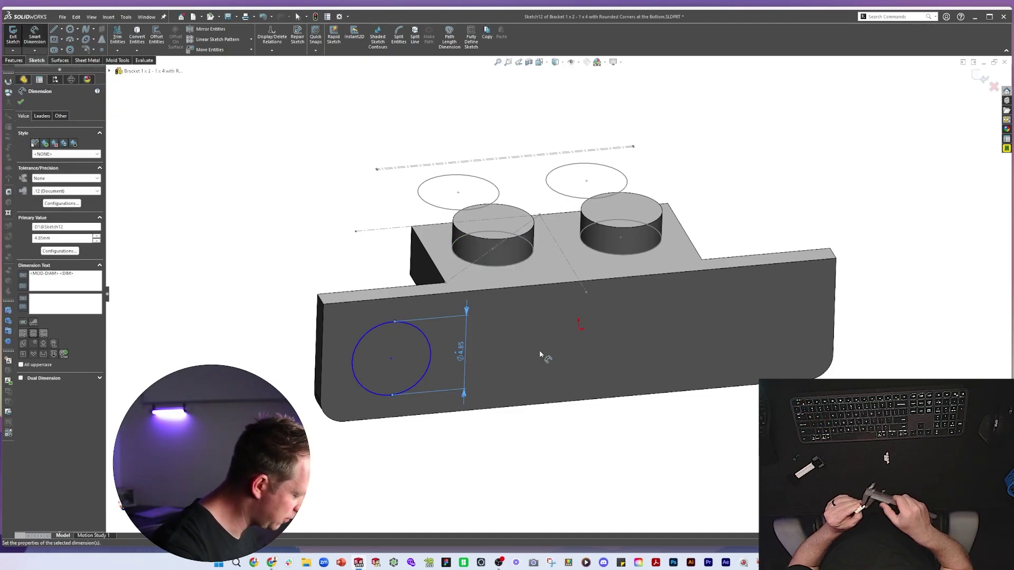
pyautogui.press('Escape')
# Offset the 4.85 mm circle inward by 0.8 mm
pyautogui.click(430, 355)
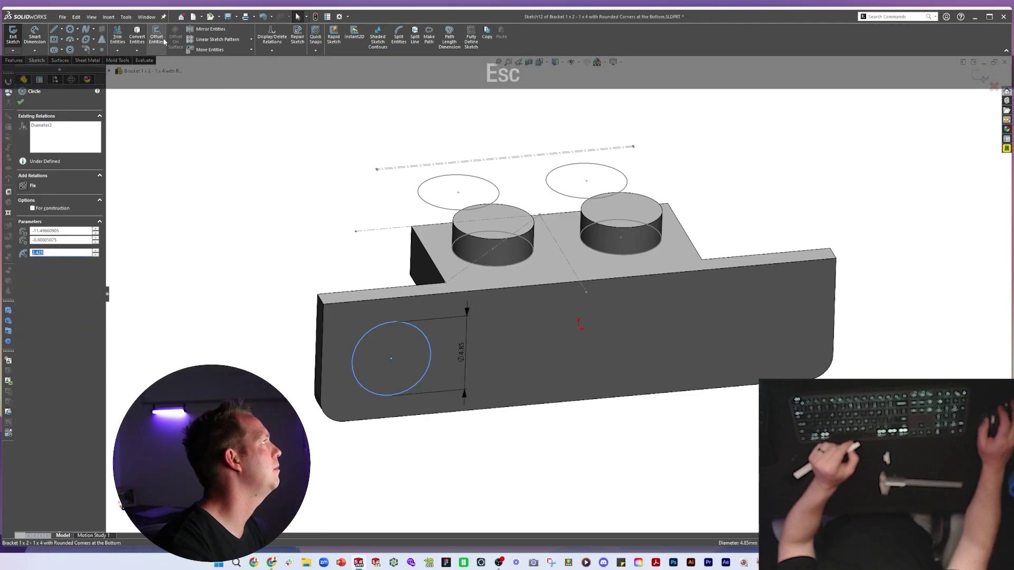
pyautogui.click(156, 37)
pyautogui.write('.8')
pyautogui.press('Return')
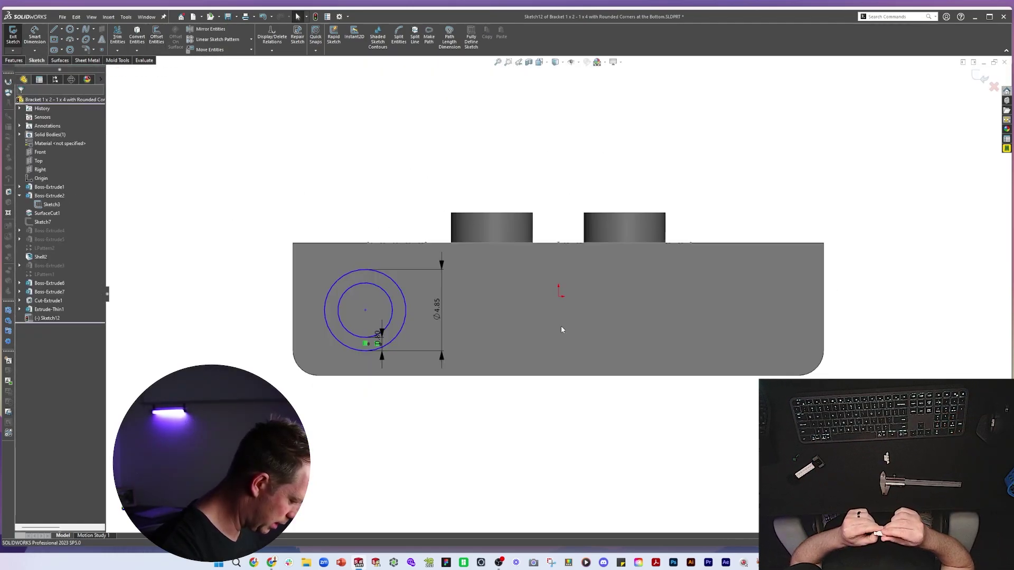
pyautogui.rightClick(295, 305)
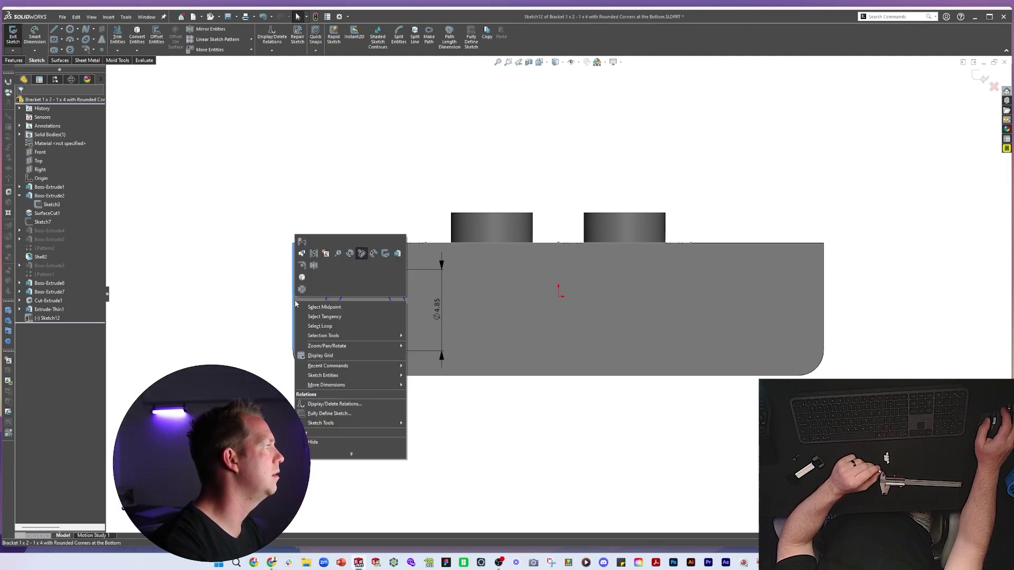
pyautogui.scroll(-3, 317, 298)
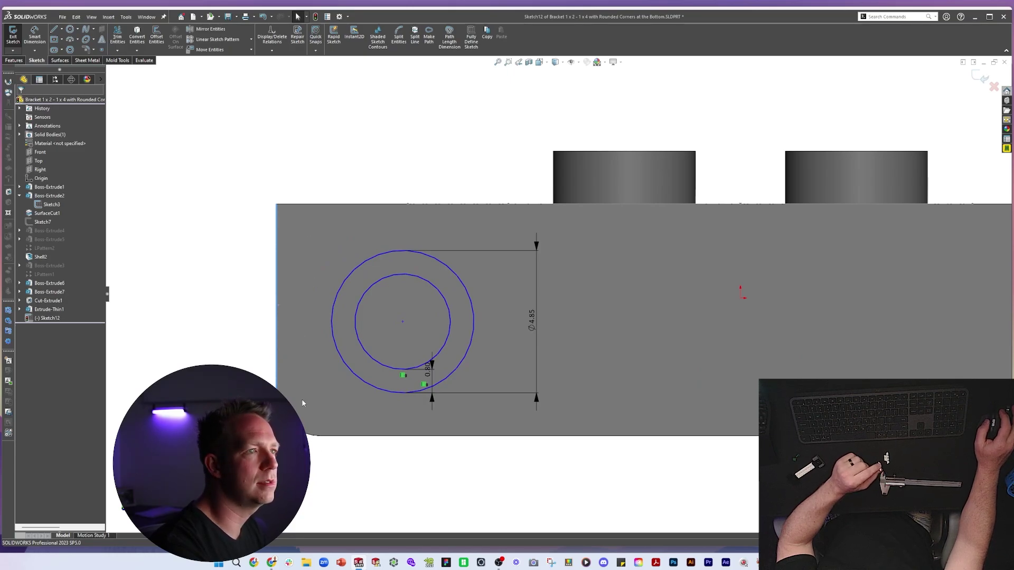
pyautogui.keyDown('ctrl'); pyautogui.moveTo(302, 443); pyautogui.dragTo(535, 395, button='middle'); pyautogui.keyUp('ctrl')
pyautogui.scroll(-1, 535, 395)
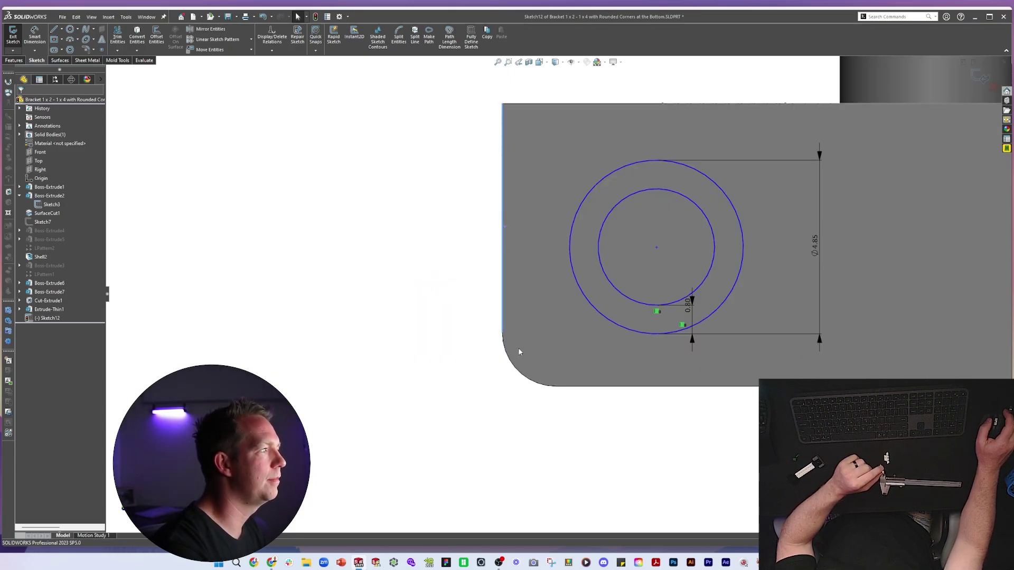
pyautogui.scroll(3, 558, 293)
# Draw a vertical construction line across the plate's height at mid-length and align the circles' centre horizontally with its midpoint
pyautogui.press('l')
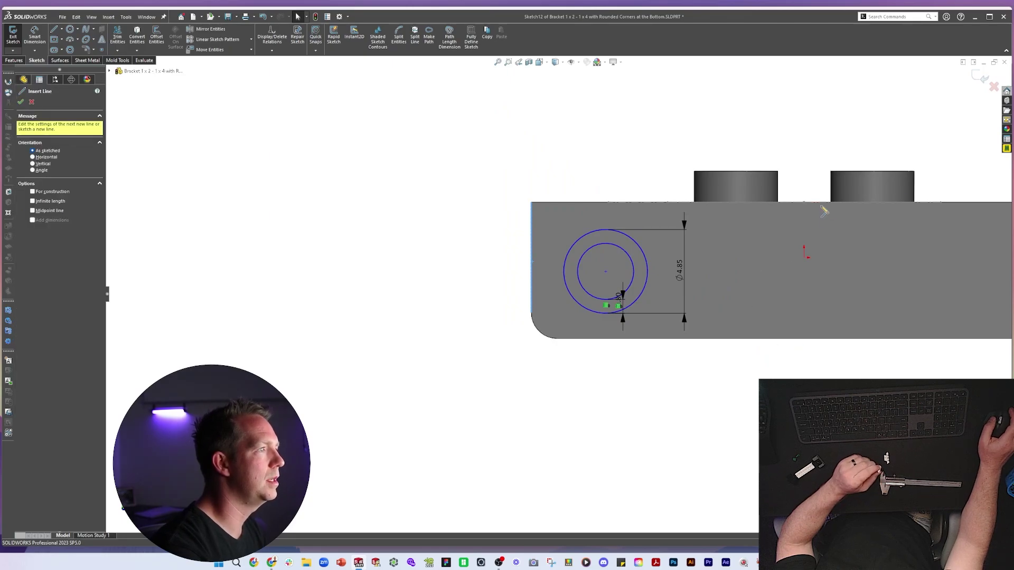
pyautogui.click(803, 202)
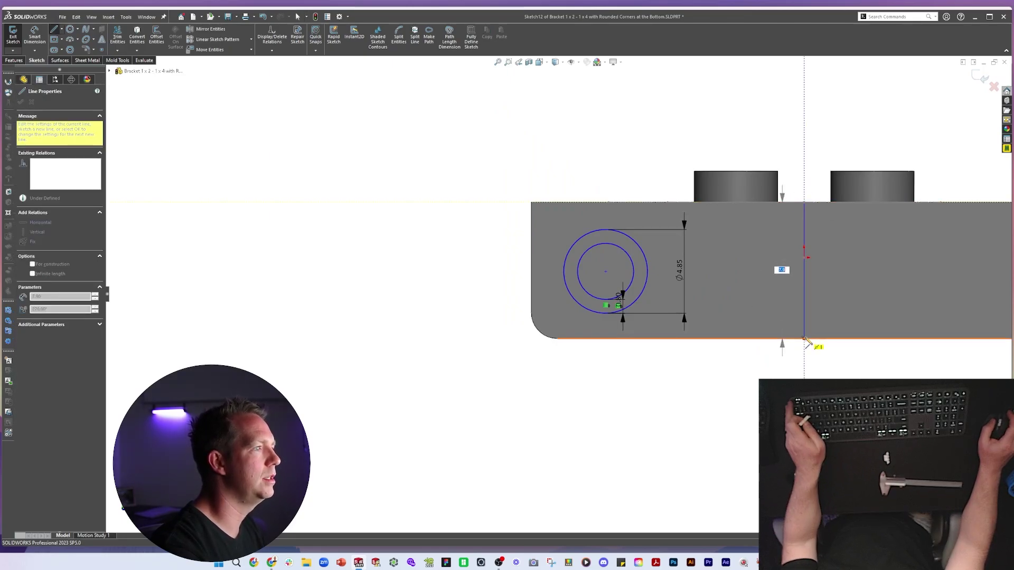
pyautogui.click(804, 338)
pyautogui.press('Escape')
pyautogui.press('Escape')
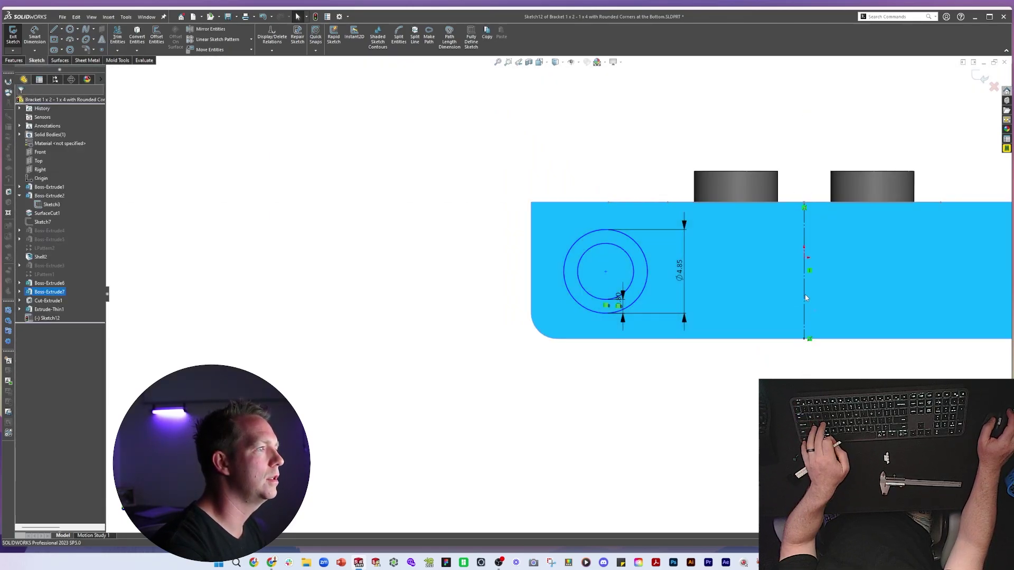
pyautogui.rightClick(804, 293)
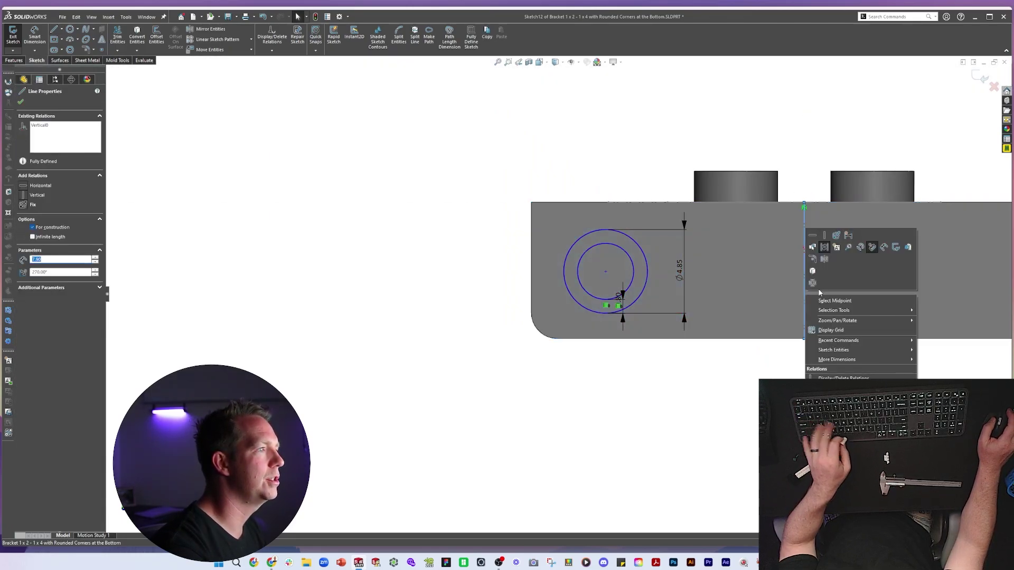
pyautogui.click(824, 300)
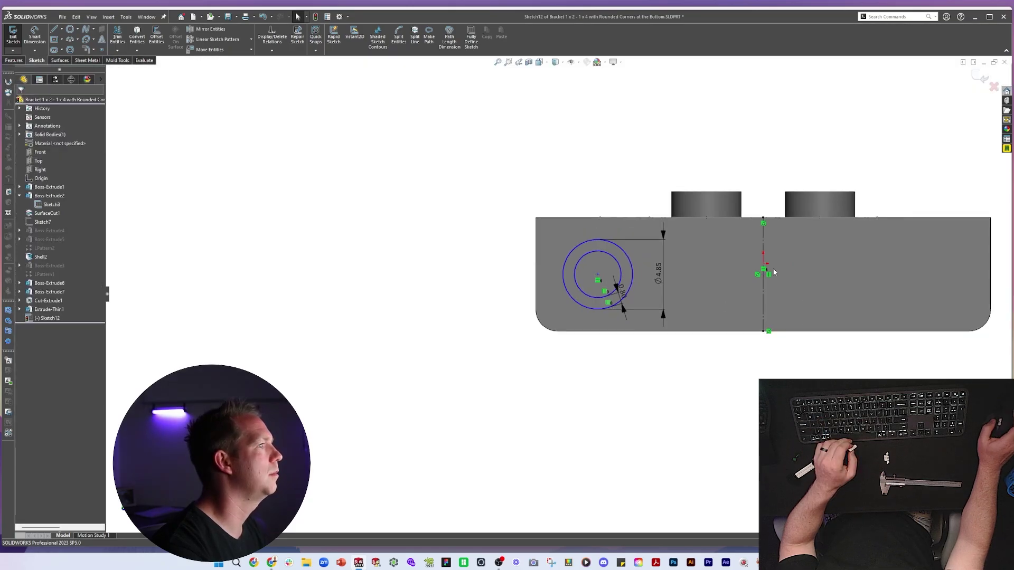
# Pattern the two concentric circles linearly along the X-axis with 4 instances at 7.9 mm spacing
pyautogui.click(216, 39)
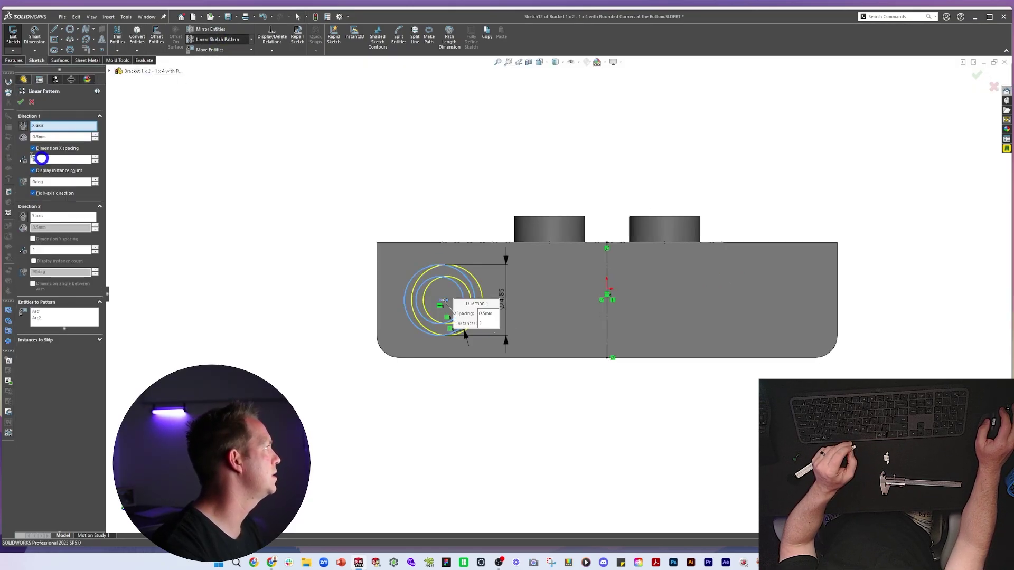
pyautogui.write('4')
pyautogui.press('Return')
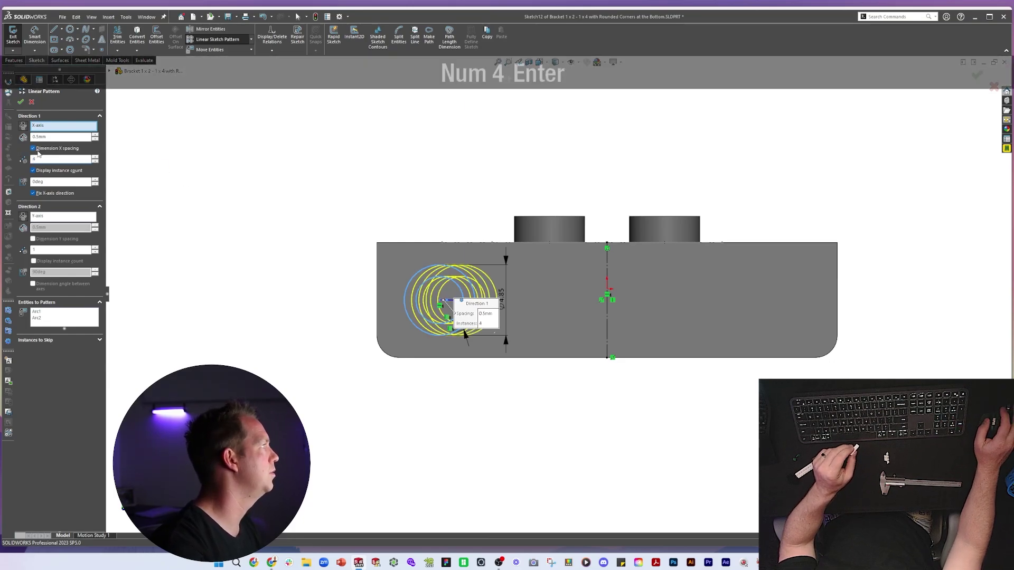
pyautogui.write('7.9')
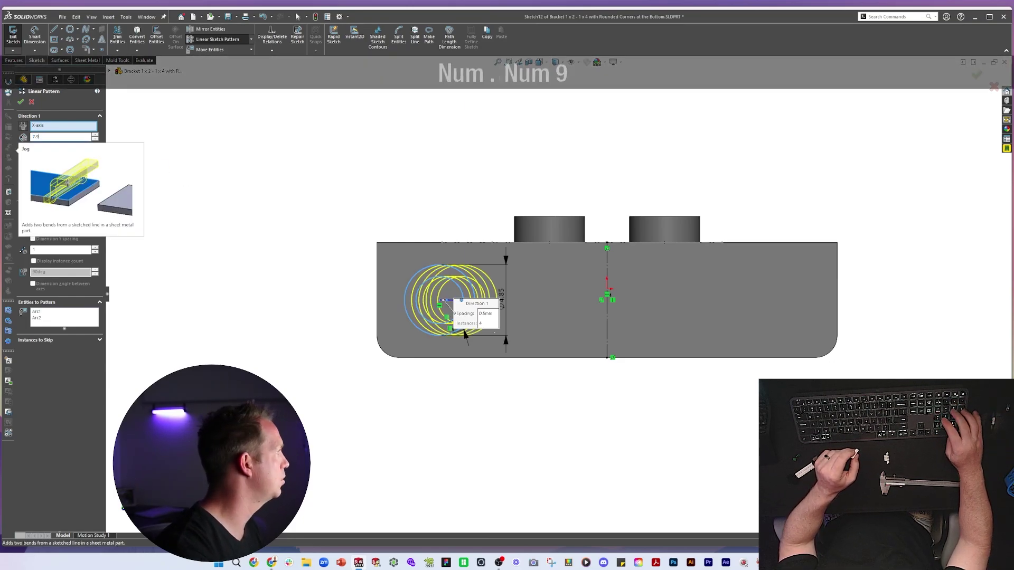
pyautogui.press('Return')
pyautogui.click(21, 102)
# Draw a horizontal construction line between the two middle circles' centres and constrain its midpoint to the vertical centreline
pyautogui.scroll(-1, 631, 329)
pyautogui.moveTo(690, 162); pyautogui.dragTo(657, 163, button='right')
pyautogui.click(539, 295)
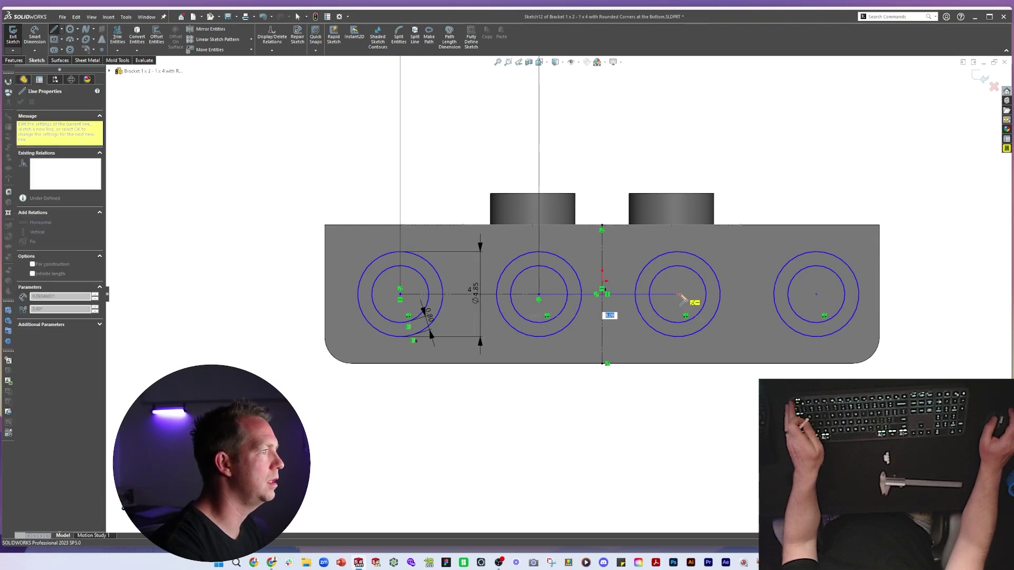
pyautogui.press('Escape')
pyautogui.press('Escape')
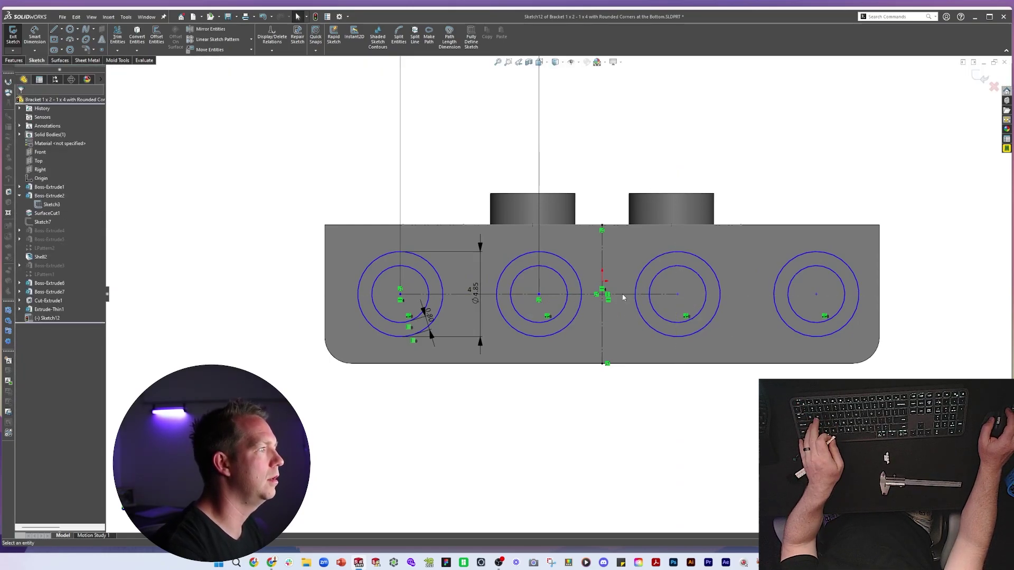
pyautogui.rightClick(608, 300)
pyautogui.click(645, 296)
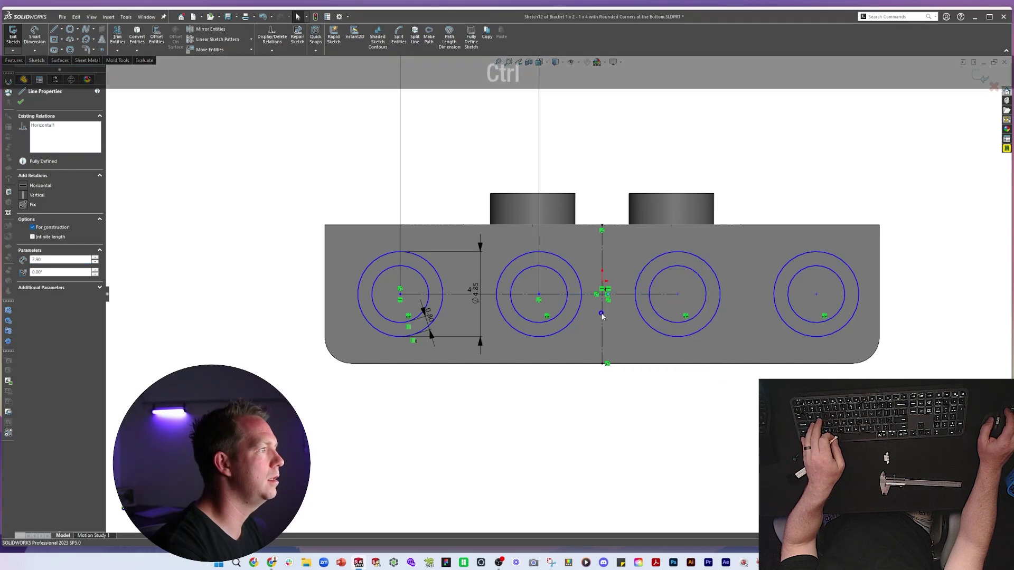
pyautogui.keyDown('ctrl'); pyautogui.click(600, 313); pyautogui.keyUp('ctrl')
pyautogui.click(77, 241)
pyautogui.click(511, 411)
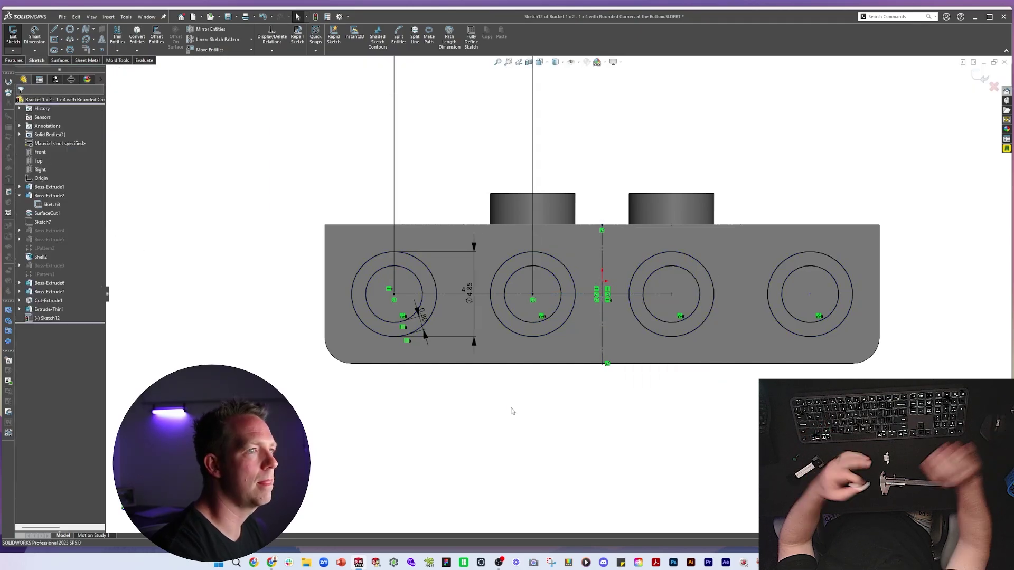
# Start a boss extrusion of the four ring profiles and set its depth to 3.2 mm
pyautogui.scroll(2, 512, 411)
pyautogui.moveTo(511, 411); pyautogui.dragTo(668, 355, button='middle')
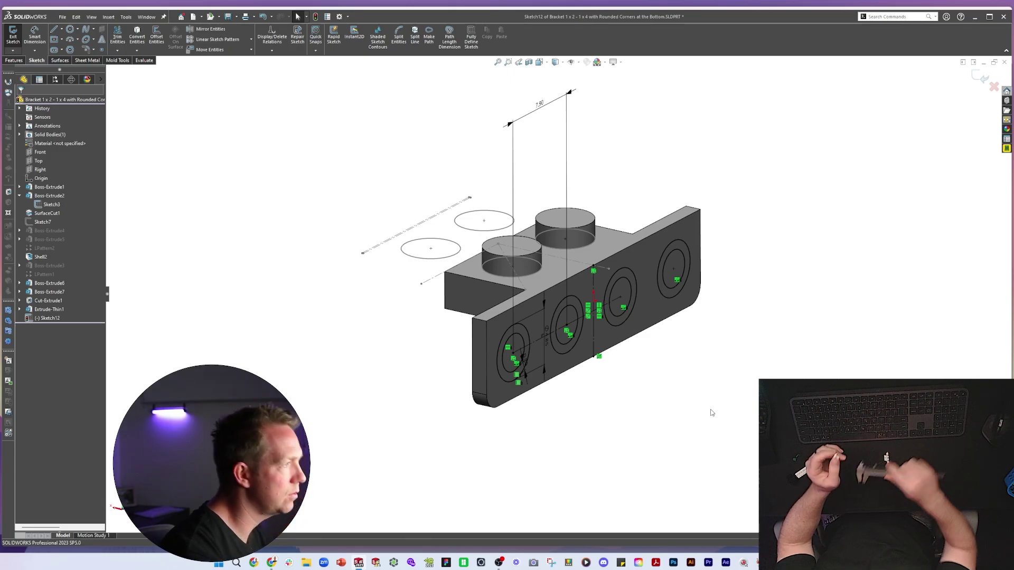
pyautogui.press('e')
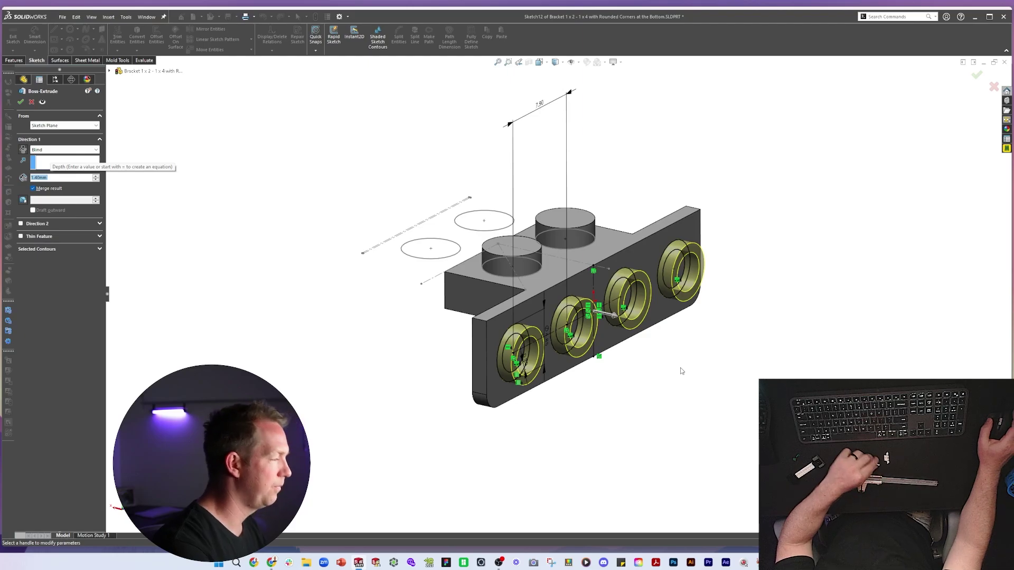
pyautogui.moveTo(510, 329)
pyautogui.mouseDown(button='middle')
pyautogui.moveTo(584, 317)
pyautogui.moveTo(681, 354)
pyautogui.moveTo(684, 375)
pyautogui.mouseUp(button='middle')
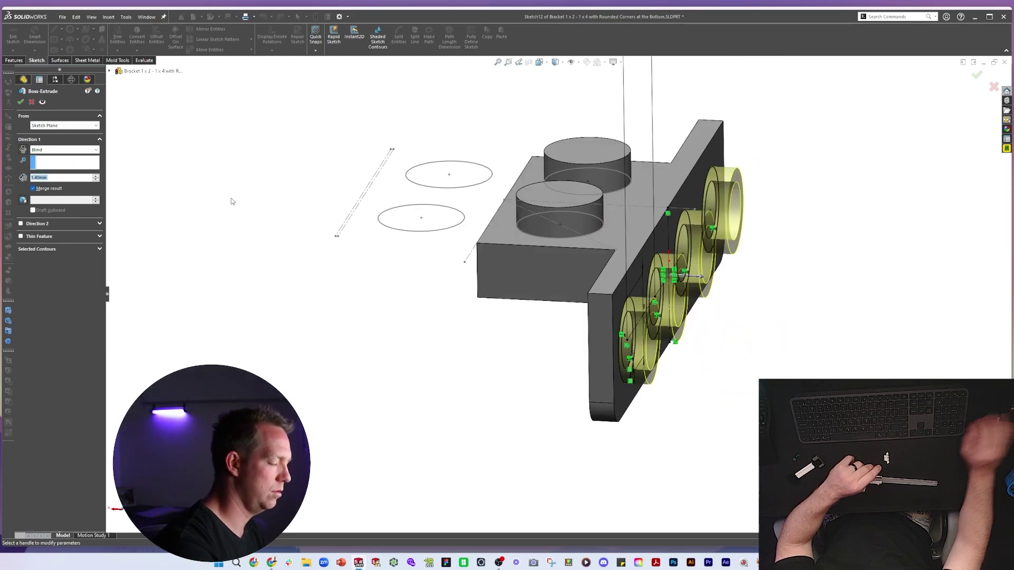
pyautogui.write('3.2')
pyautogui.press('Return')
pyautogui.moveTo(233, 199)
pyautogui.mouseDown(button='middle')
pyautogui.moveTo(808, 346)
pyautogui.moveTo(761, 290)
pyautogui.moveTo(912, 281)
pyautogui.mouseUp(button='middle')
# Set the extrusion to Offset From Surface using the plate's inner face, reverse its direction outward, and finish the feature
pyautogui.click(64, 151)
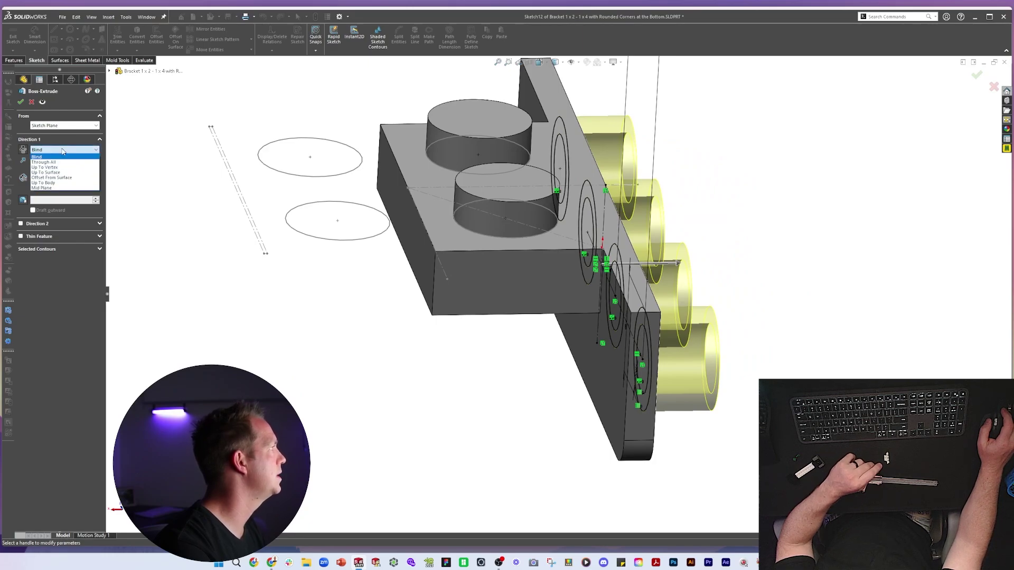
pyautogui.click(51, 177)
pyautogui.click(613, 378)
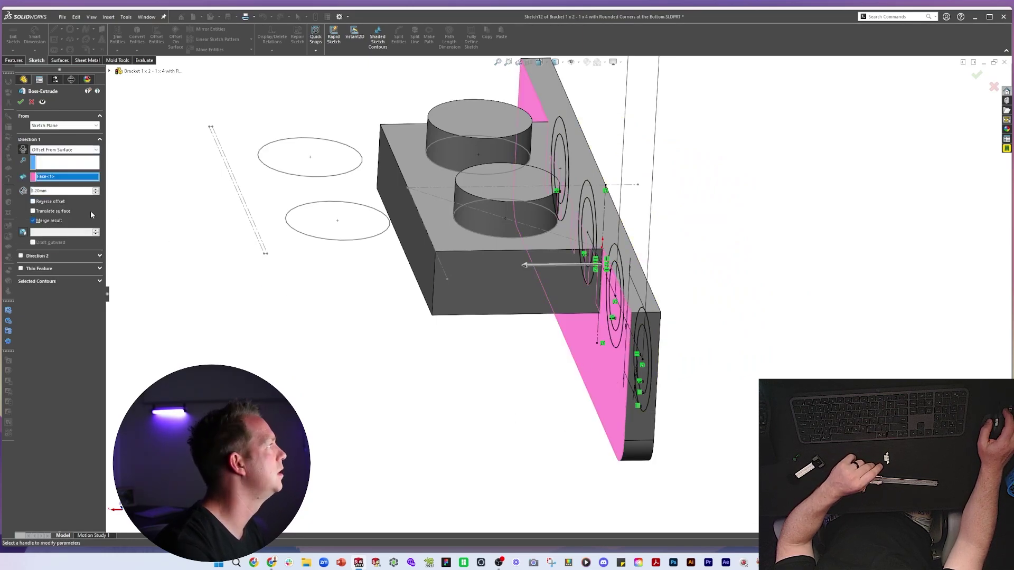
pyautogui.click(24, 151)
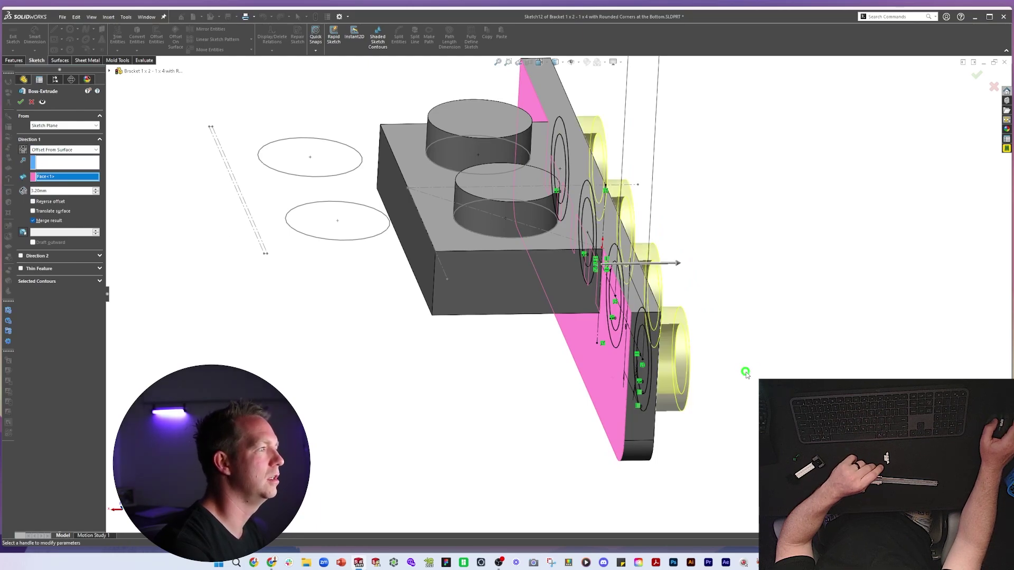
pyautogui.moveTo(746, 374)
pyautogui.mouseDown(button='middle')
pyautogui.moveTo(729, 349)
pyautogui.moveTo(687, 389)
pyautogui.mouseUp(button='middle')
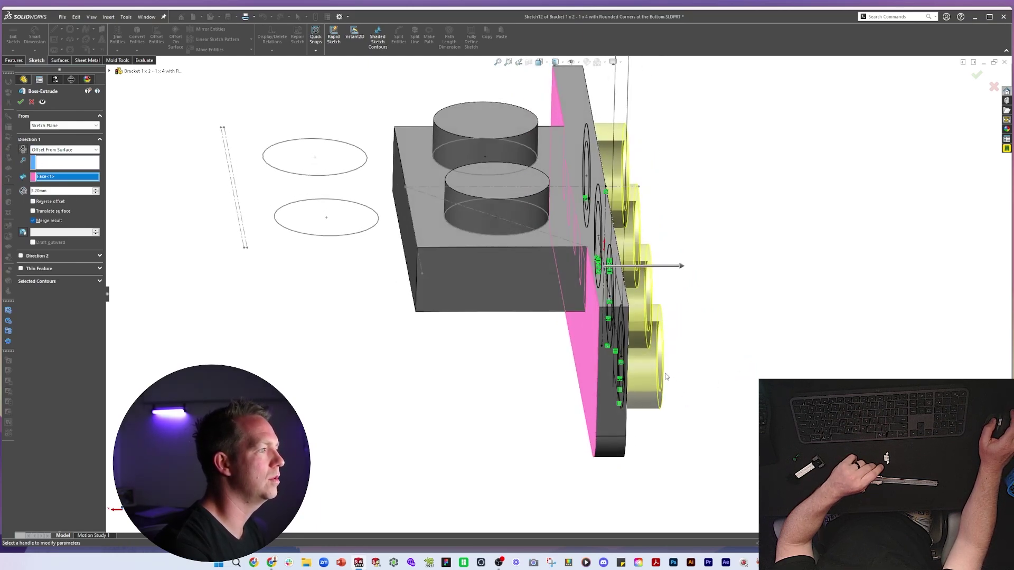
pyautogui.rightClick(600, 460)
# Measure the distance between the plate's inner face and the end face of a side stud
pyautogui.moveTo(575, 404); pyautogui.dragTo(589, 411, button='middle')
pyautogui.press('m')
pyautogui.click(625, 344)
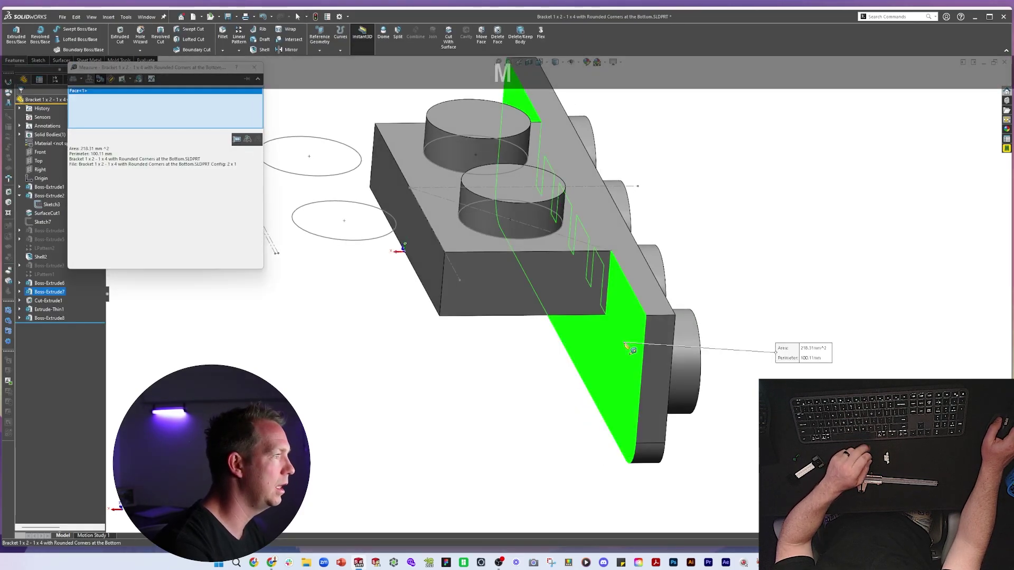
pyautogui.moveTo(629, 348); pyautogui.dragTo(408, 437, button='middle')
pyautogui.scroll(2, 391, 351)
pyautogui.click(385, 350)
pyautogui.scroll(-5, 565, 470)
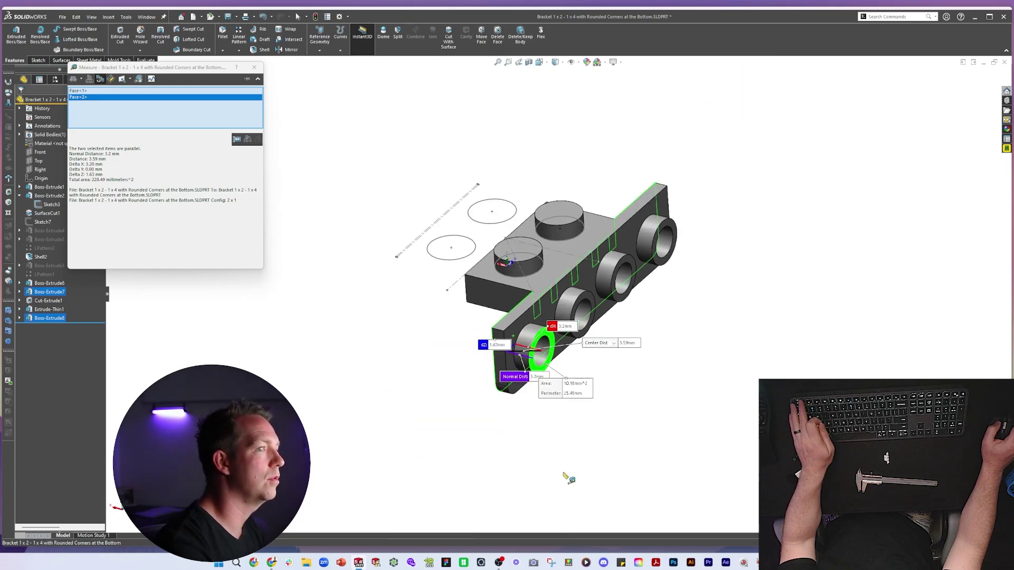
pyautogui.press('Escape')
pyautogui.moveTo(762, 174); pyautogui.dragTo(654, 394, button='middle')
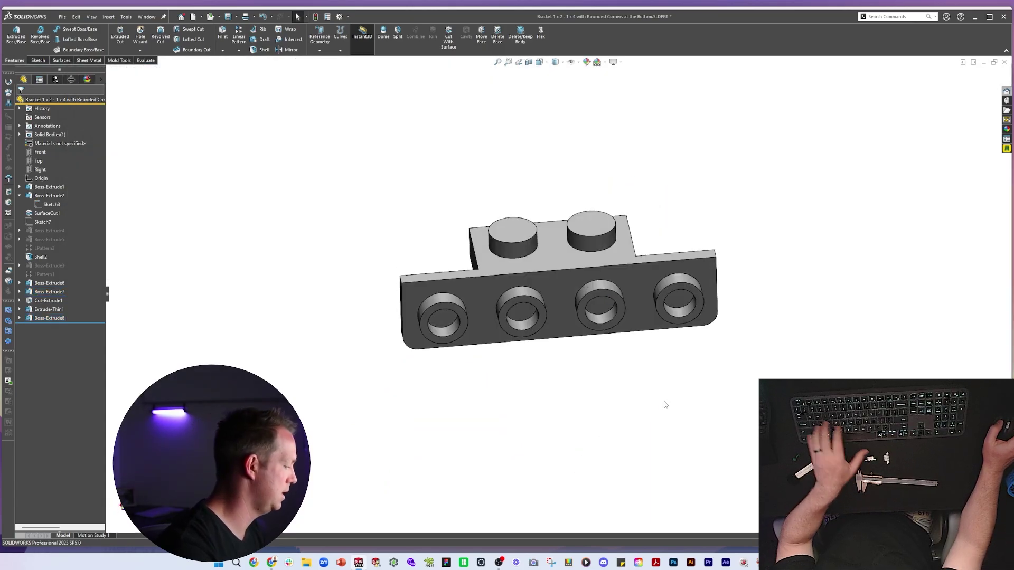
# Switch to the browser and review building steps 8 and 9 in the LEGO instructions 6394729.pdf
pyautogui.hotkey('alt', 'Tab')
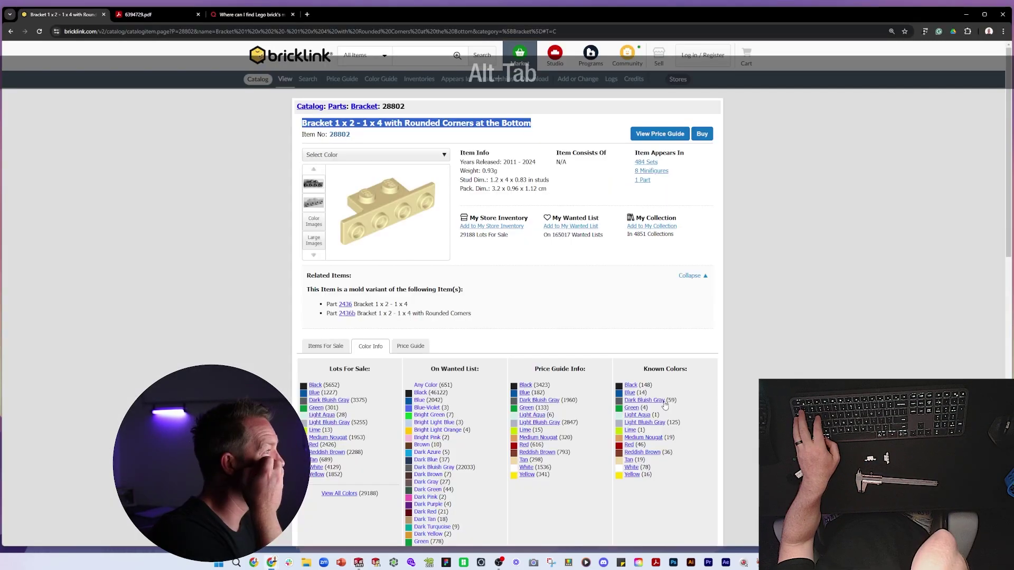
pyautogui.click(130, 14)
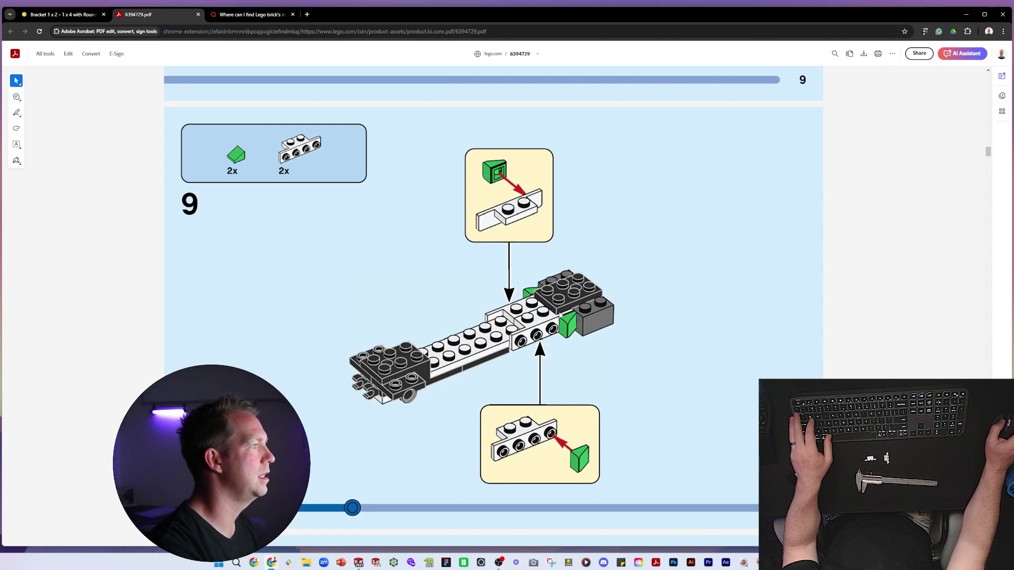
pyautogui.scroll(5, 719, 285)
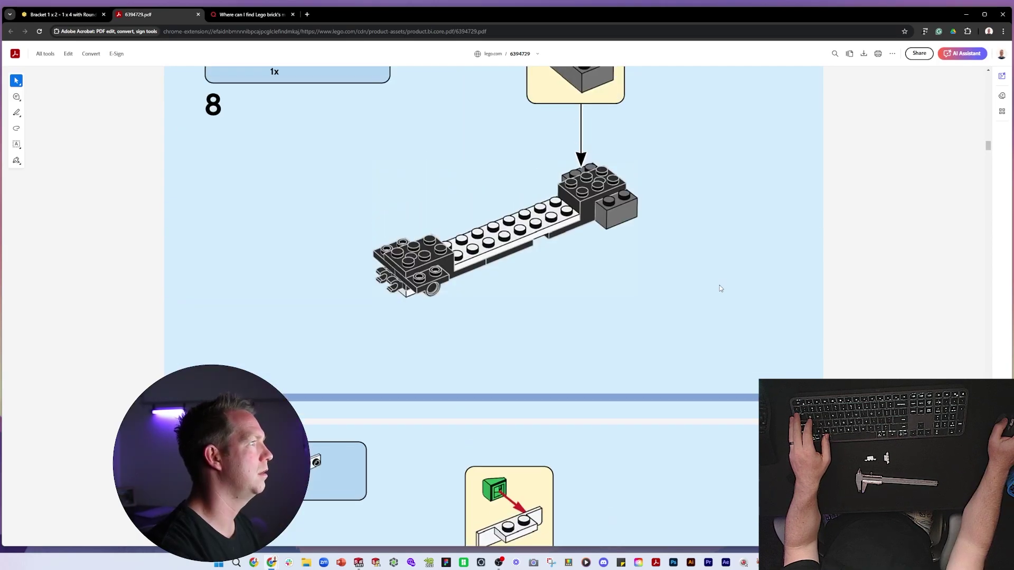
pyautogui.scroll(-3, 719, 285)
pyautogui.scroll(2, 719, 286)
pyautogui.scroll(-3, 719, 286)
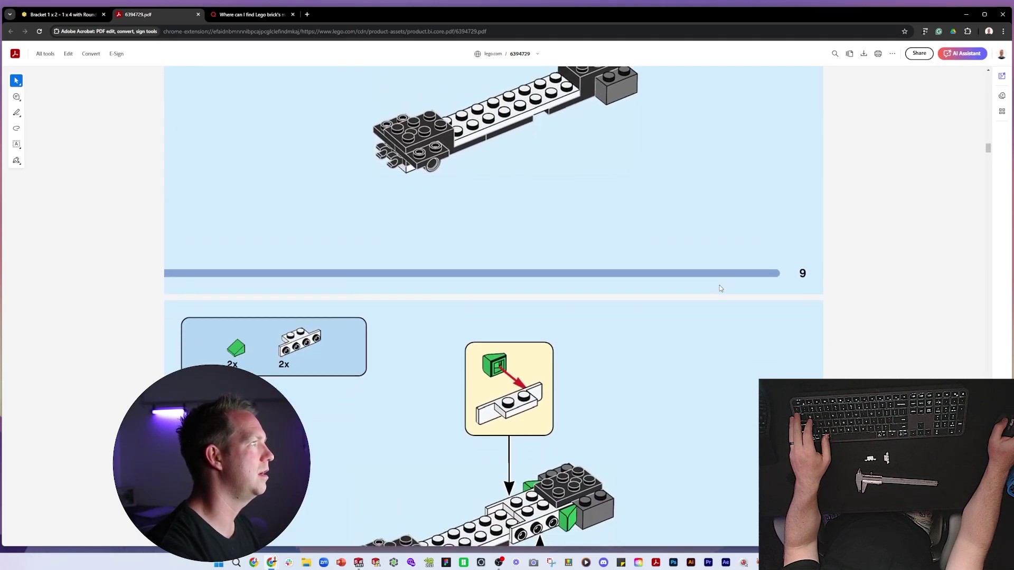
pyautogui.scroll(-1, 721, 288)
# Switch back to SOLIDWORKS and insert Bracket 1 x 2 - 1 x 4 with Rounded Corners at the Bottom into the Off-Road Buggy assembly
pyautogui.hotkey('alt', 'Tab')
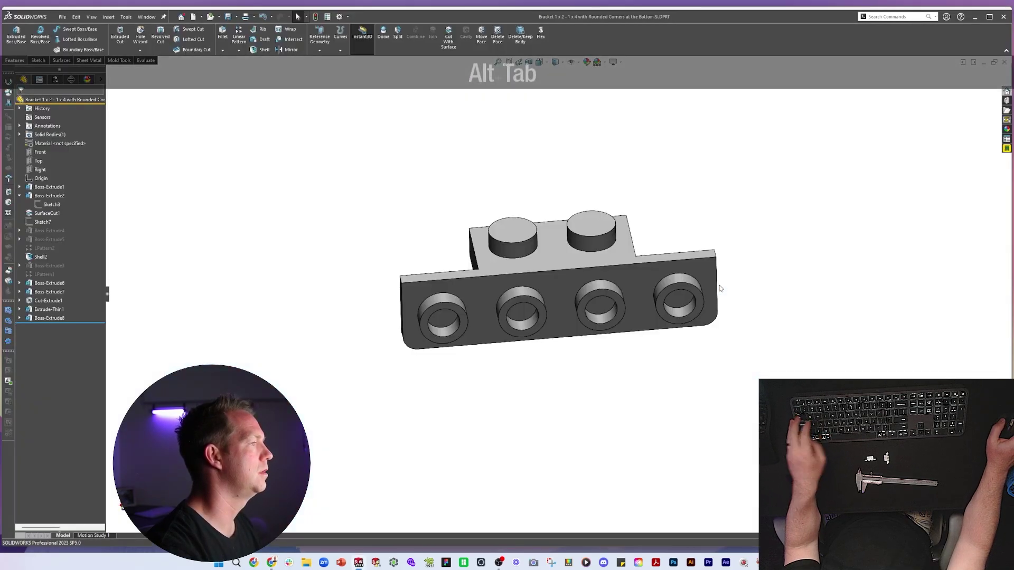
pyautogui.hotkey('ctrl', 'Tab')
pyautogui.click(474, 256)
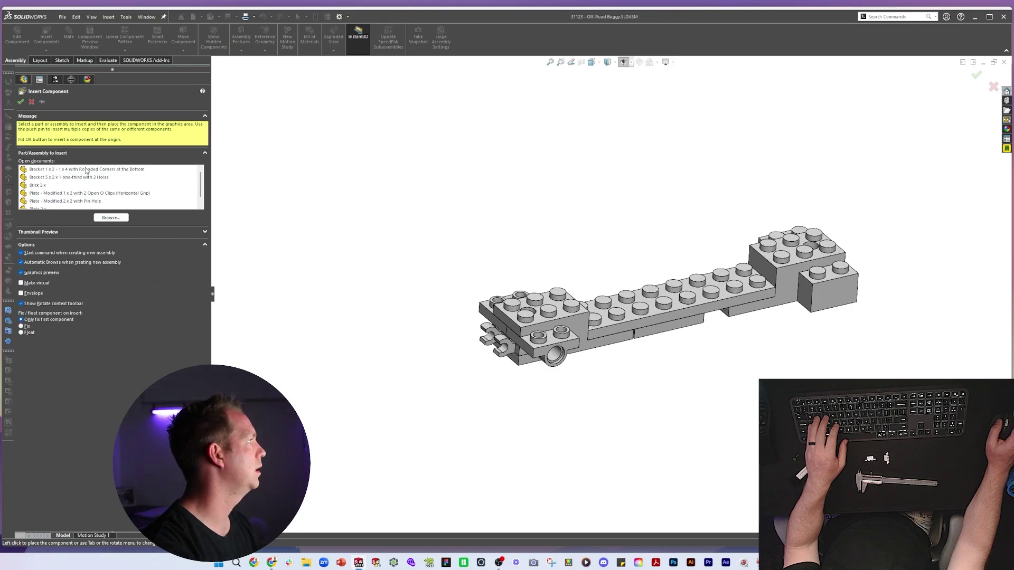
pyautogui.click(86, 171)
pyautogui.click(758, 312)
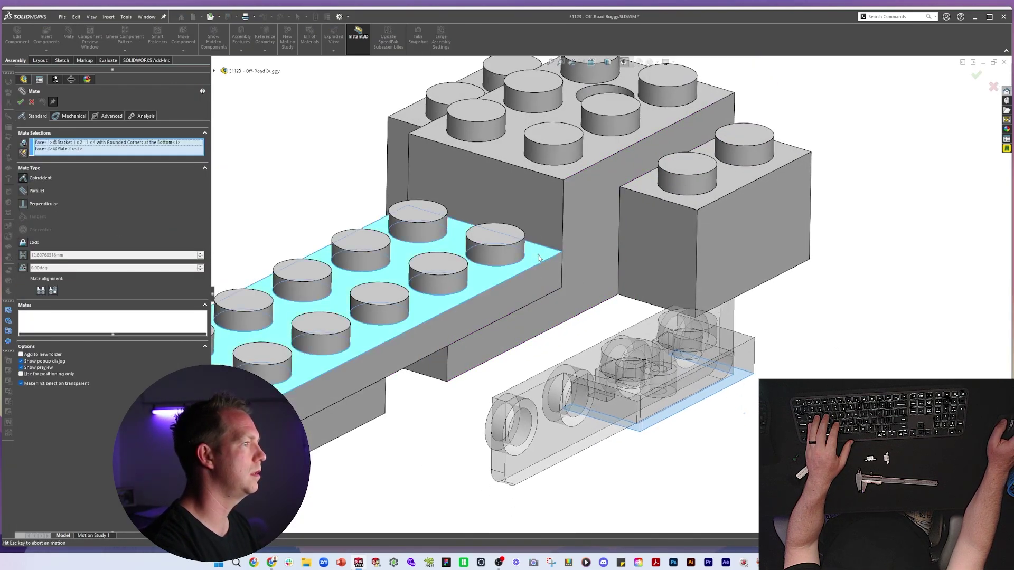
# Mate the new bracket's underside coincident to the long plate's top and its end face to the adjoining 5 x 2 bracket's face
pyautogui.click(698, 342)
pyautogui.click(623, 319)
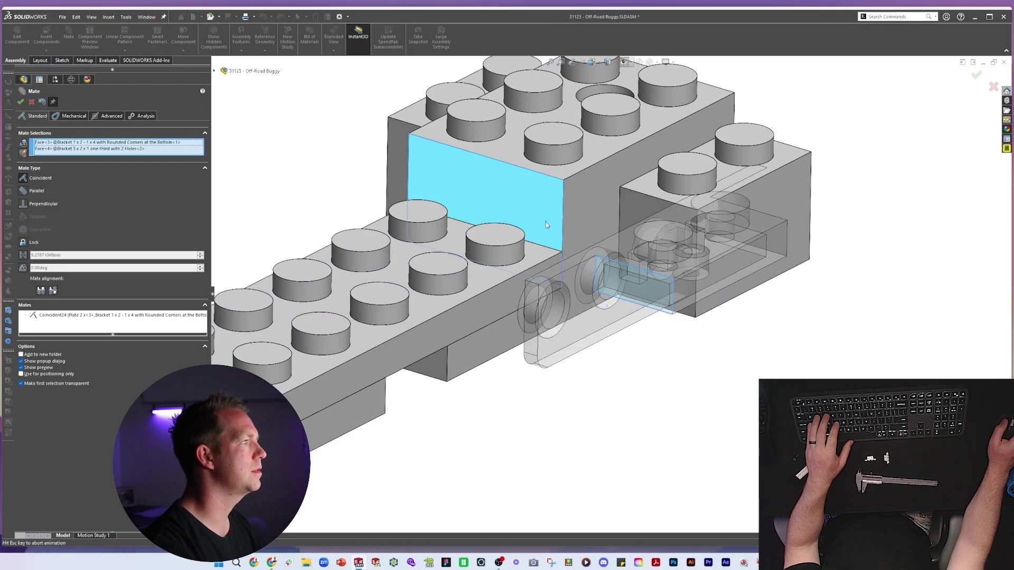
pyautogui.click(546, 221)
pyautogui.click(614, 213)
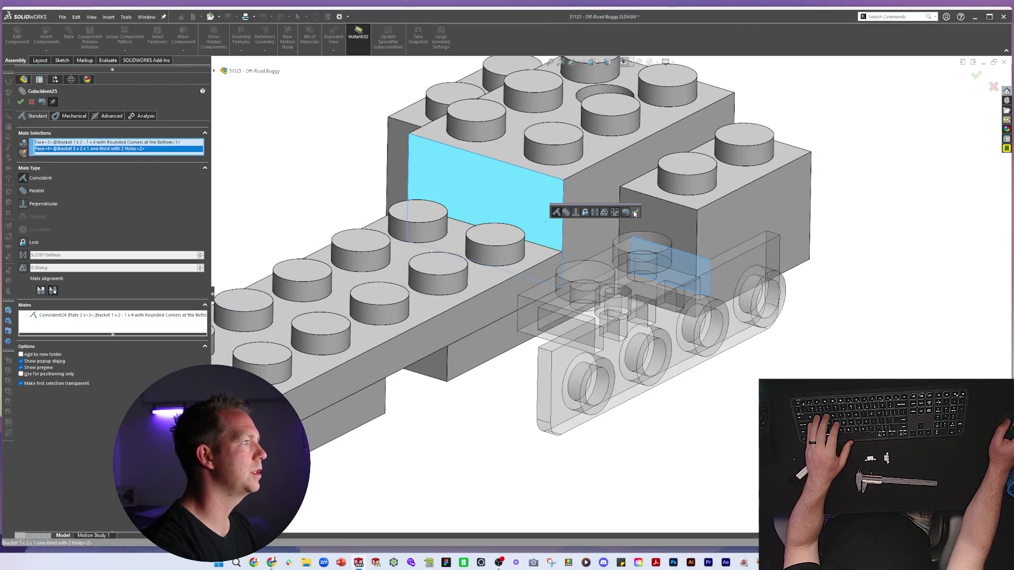
pyautogui.click(635, 213)
# Add a concentric mate between the new bracket's stud and the long plate's stud beside the raised block
pyautogui.click(641, 263)
pyautogui.click(499, 255)
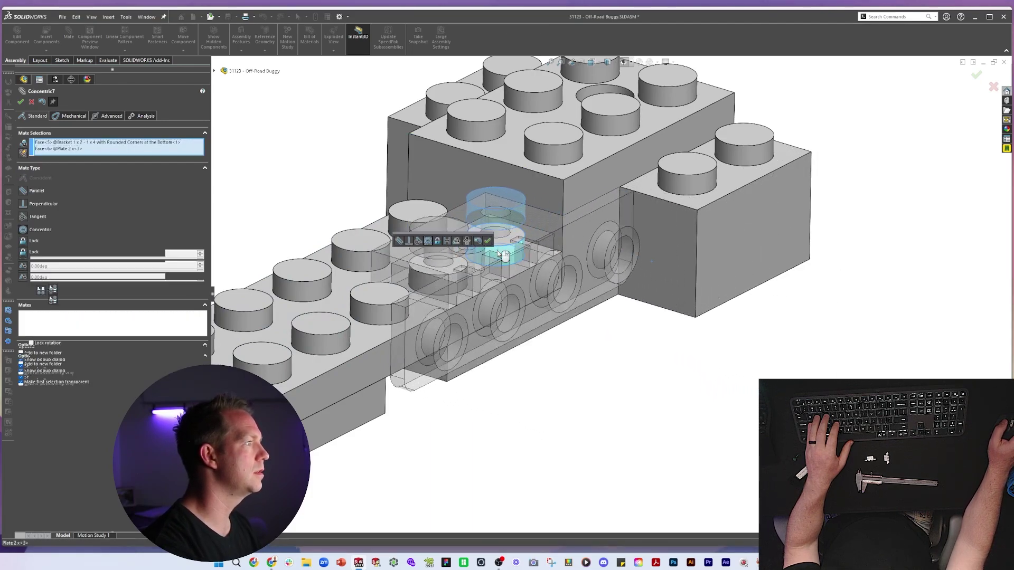
pyautogui.click(486, 240)
pyautogui.moveTo(487, 240); pyautogui.dragTo(494, 344, button='middle')
pyautogui.hotkey('ctrl', '7')
pyautogui.press('Escape')
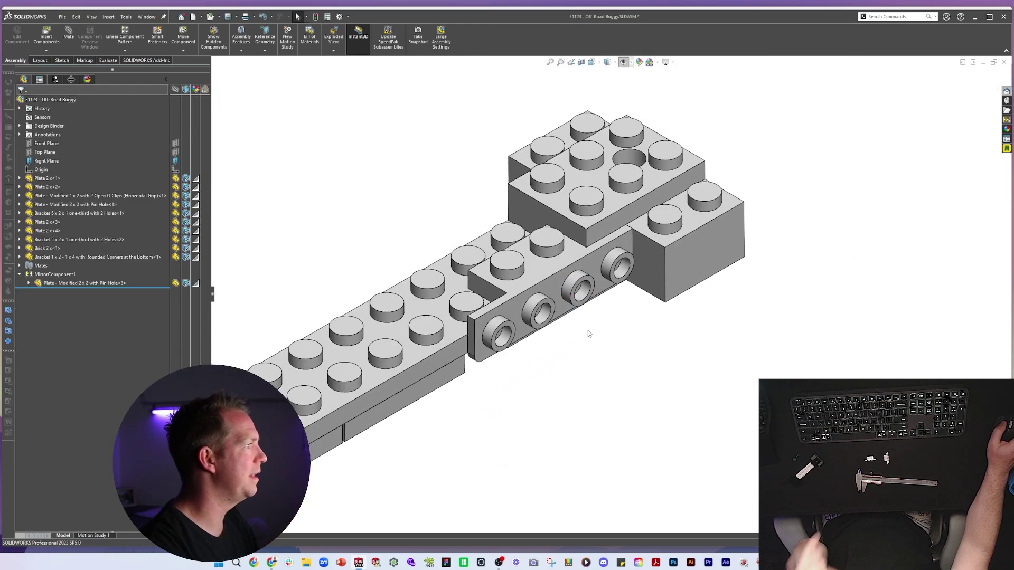
pyautogui.press('f')
pyautogui.click(56, 278)
pyautogui.scroll(2, 486, 304)
pyautogui.moveTo(486, 303); pyautogui.dragTo(479, 271, button='middle')
pyautogui.click(591, 323)
pyautogui.moveTo(590, 323); pyautogui.dragTo(543, 277, button='middle')
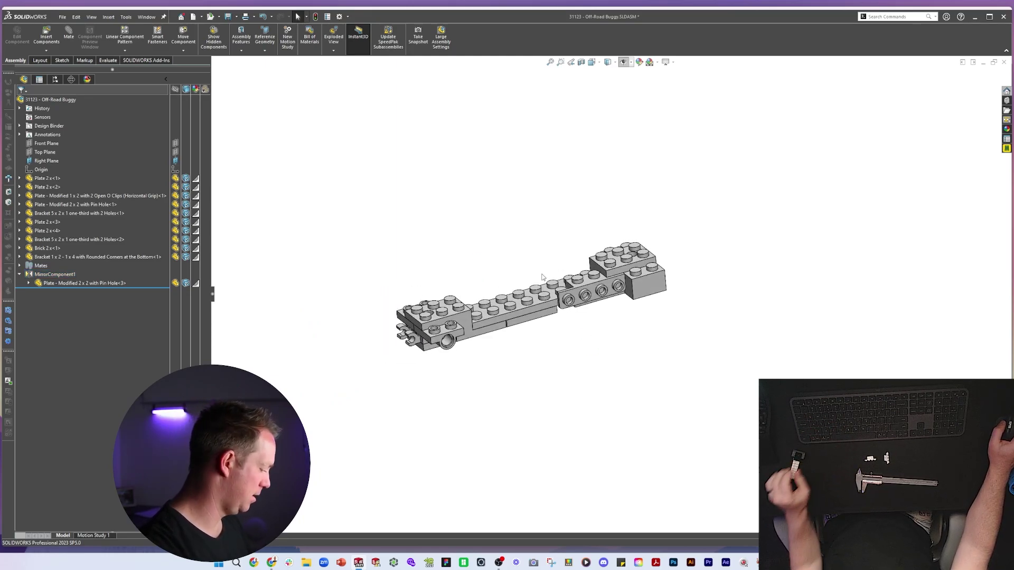